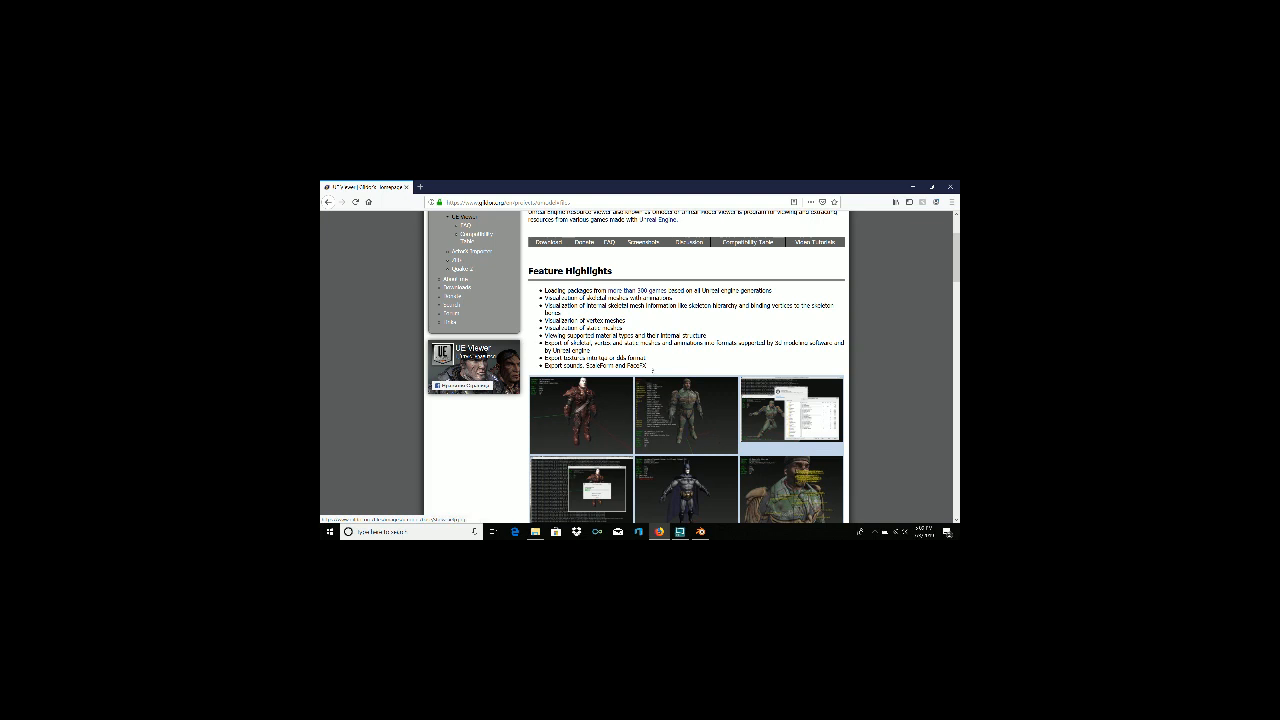
Examine the UE Viewer page's feature highlights, sample screenshots, system requirements and download versions
scroll(743, 358, "up", 2)
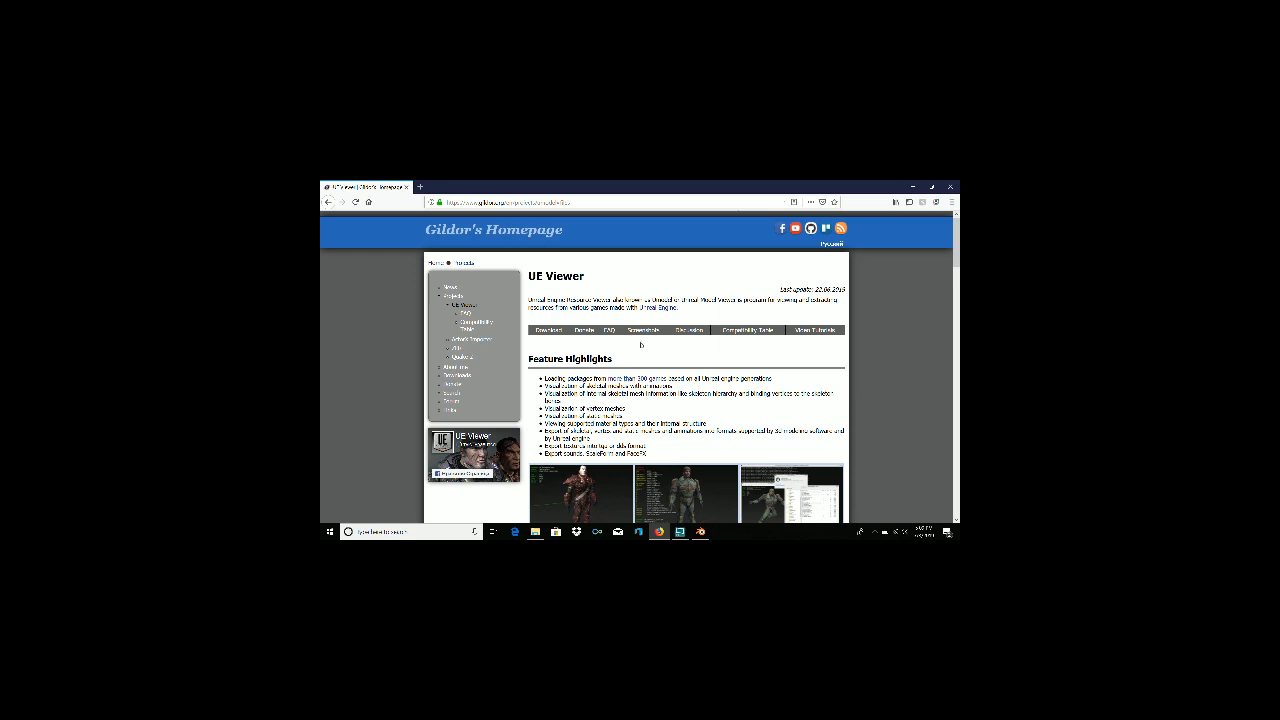
scroll(641, 345, "down", 1)
scroll(703, 396, "down", 8)
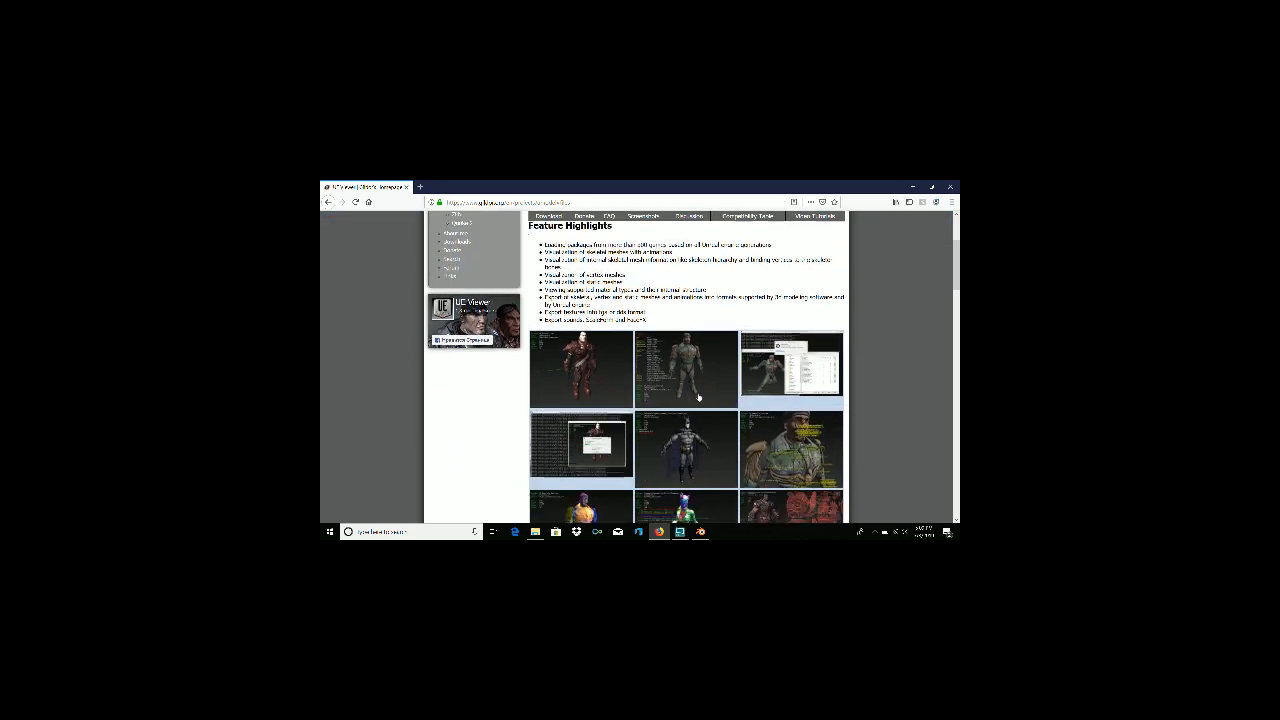
scroll(730, 292, "up", 4)
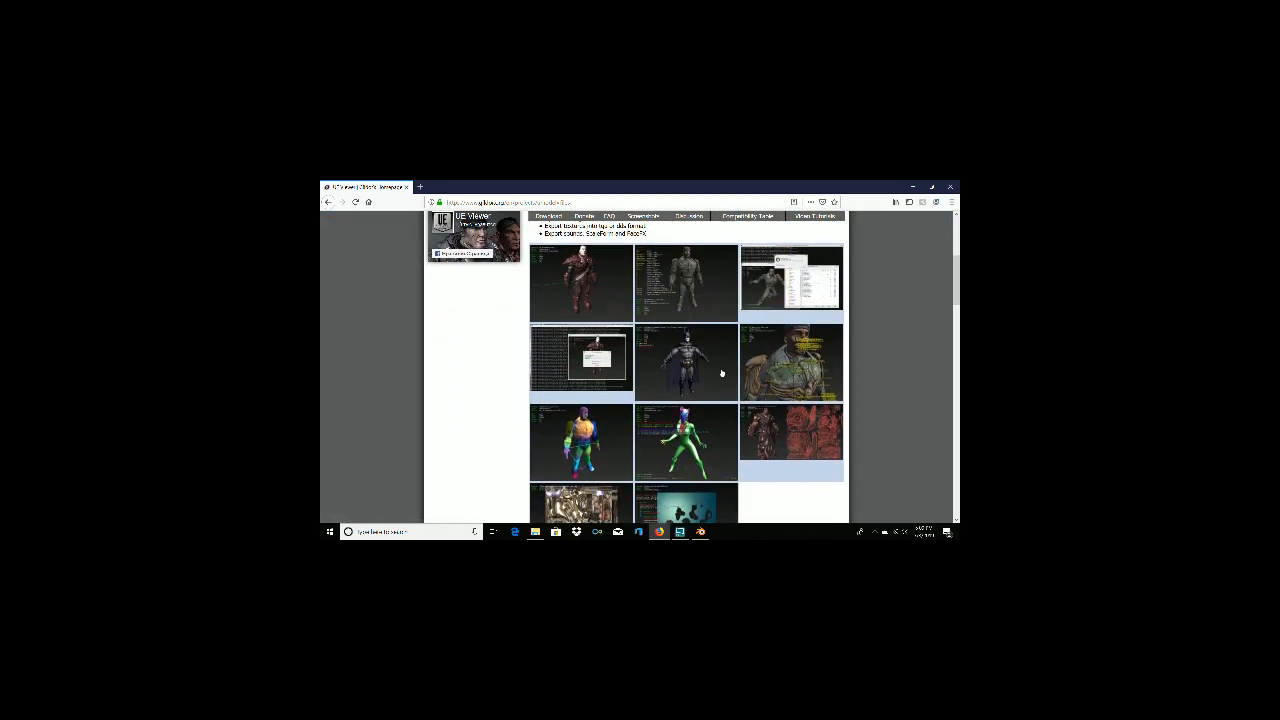
scroll(765, 455, "down", 10)
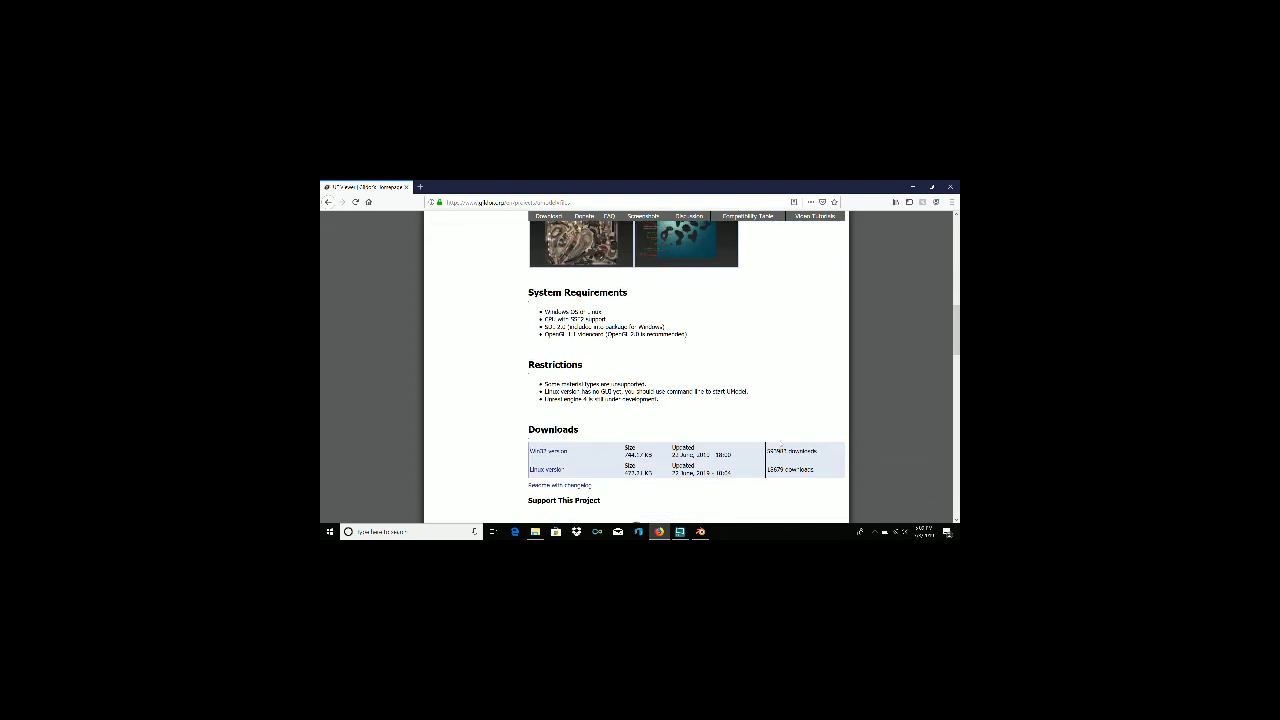
scroll(779, 443, "up", 1)
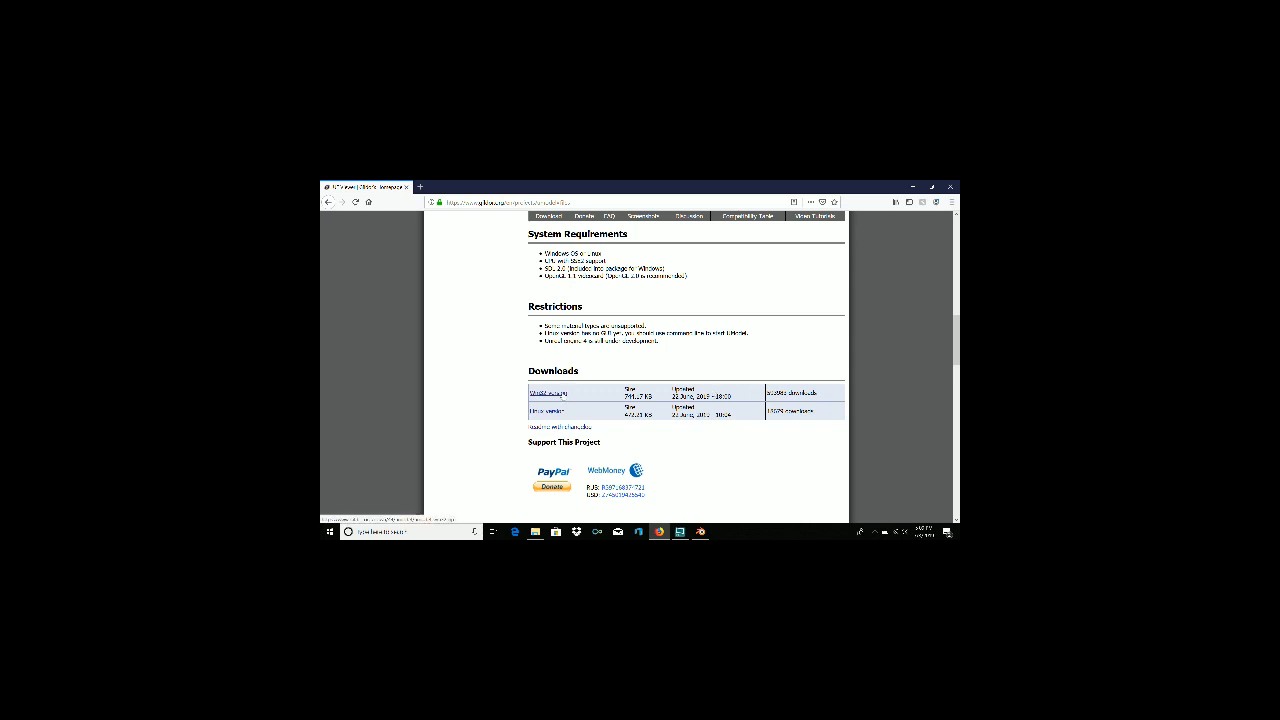
Close the browser and clear the recorder window out of the way to reveal the umodel_win32 folder
left_click(950, 187)
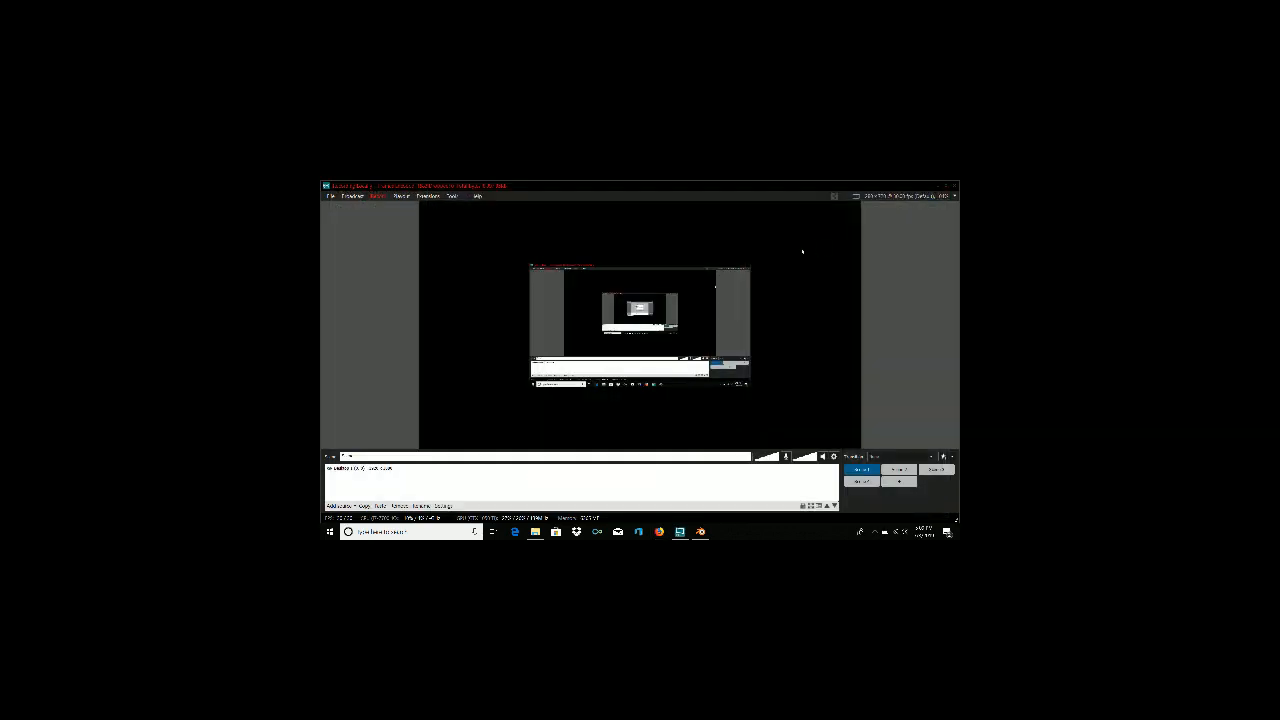
left_click(925, 187)
left_click(925, 187)
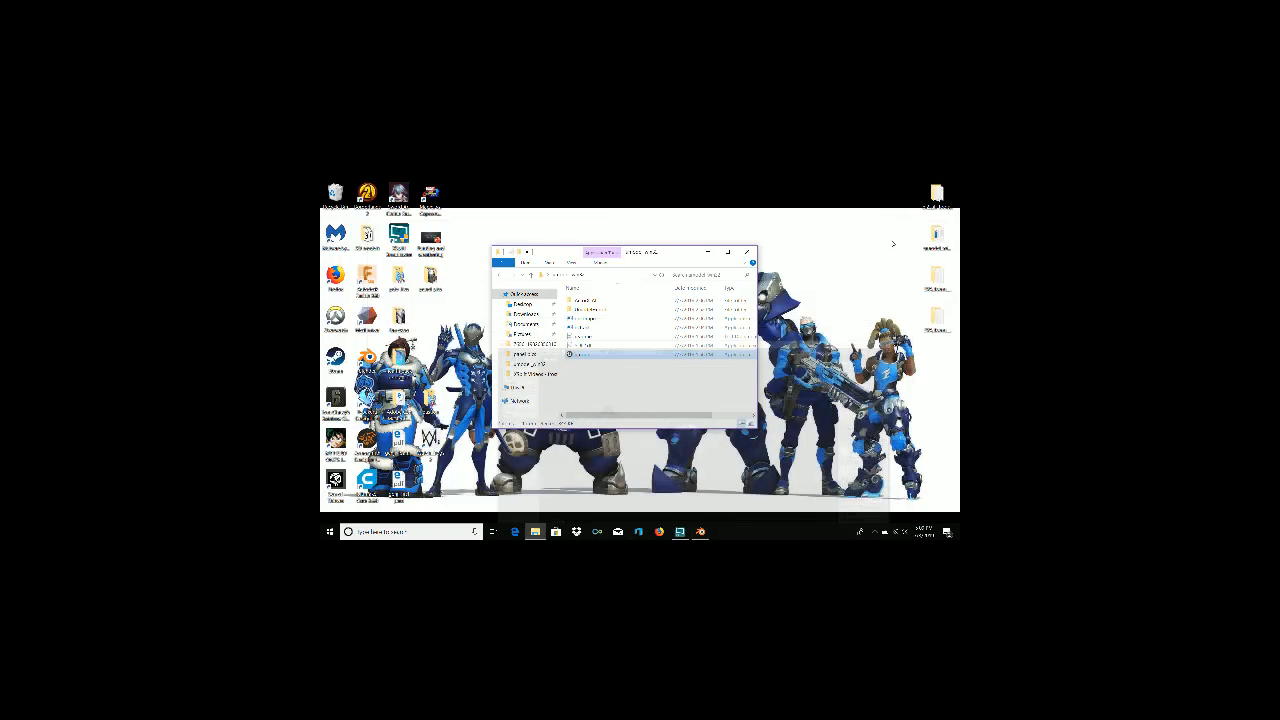
Launch UModel and exclude the Animation and Textures classes in its startup options
double_click(588, 355)
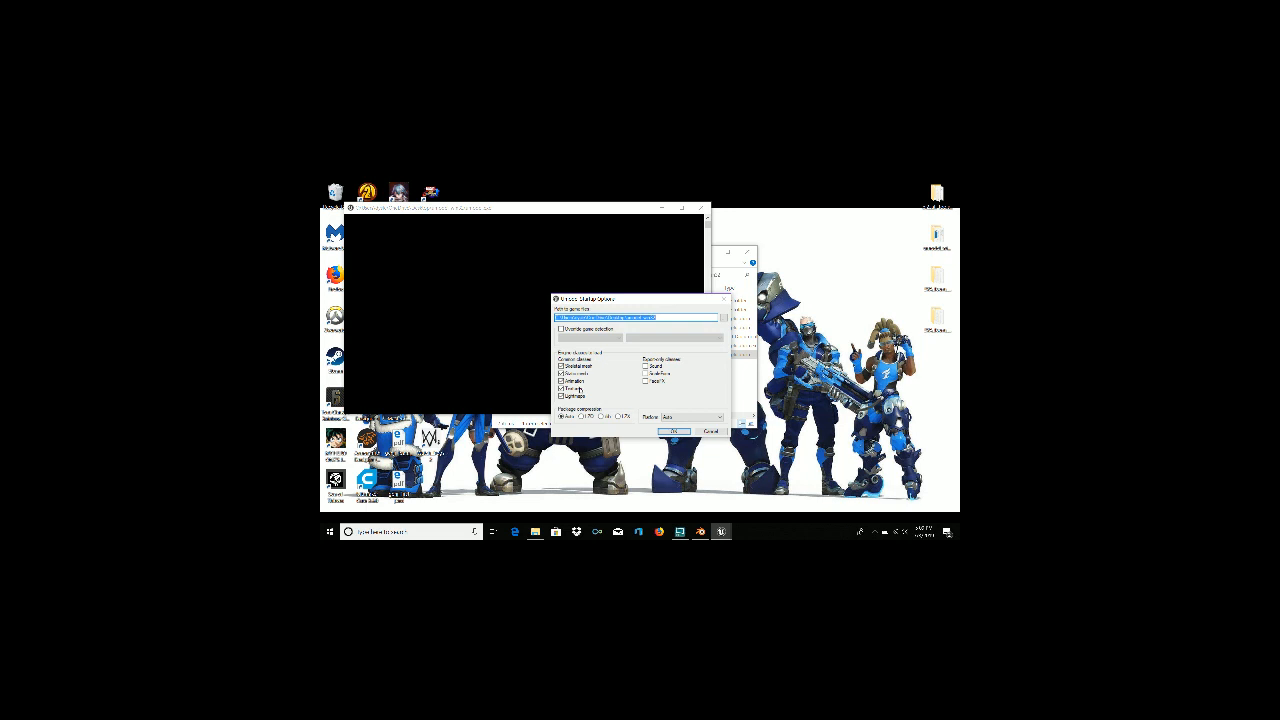
left_click(561, 381)
left_click(561, 388)
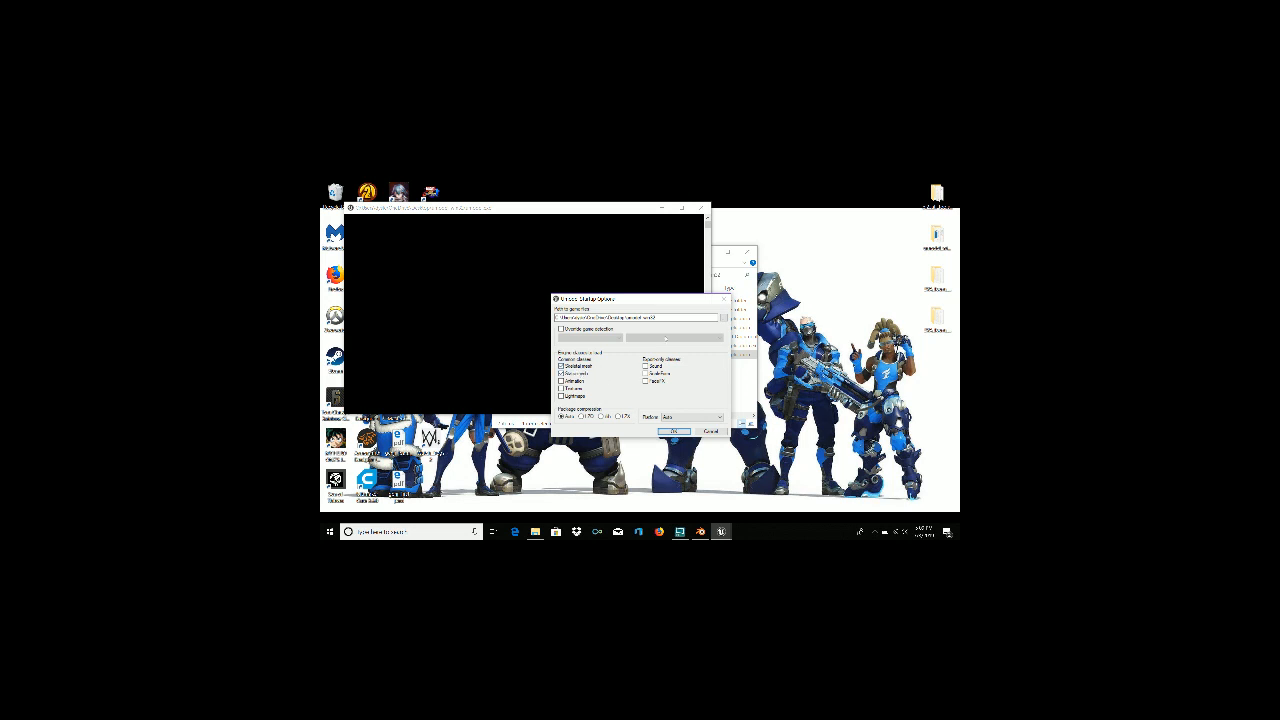
Browse for the game directory and expand Program Files (x86) on the C: drive
left_click(723, 317)
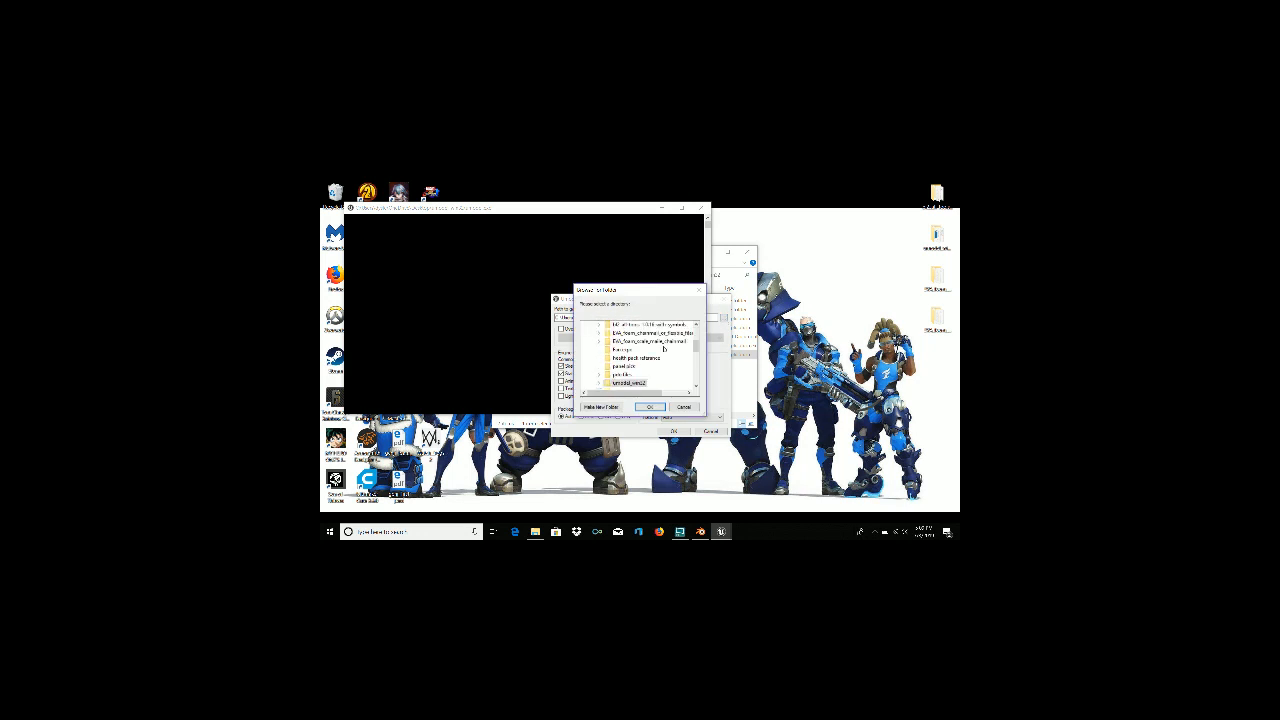
scroll(663, 350, "up", 6)
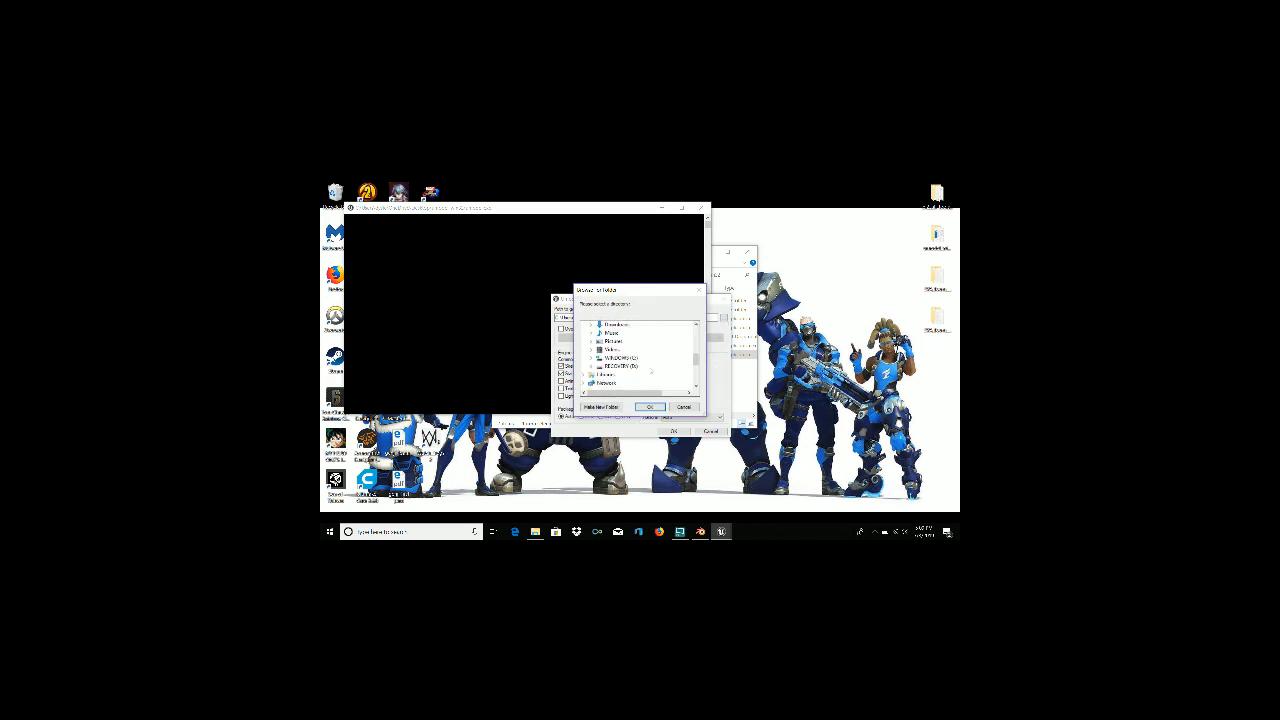
left_click(626, 359)
scroll(648, 369, "down", 1)
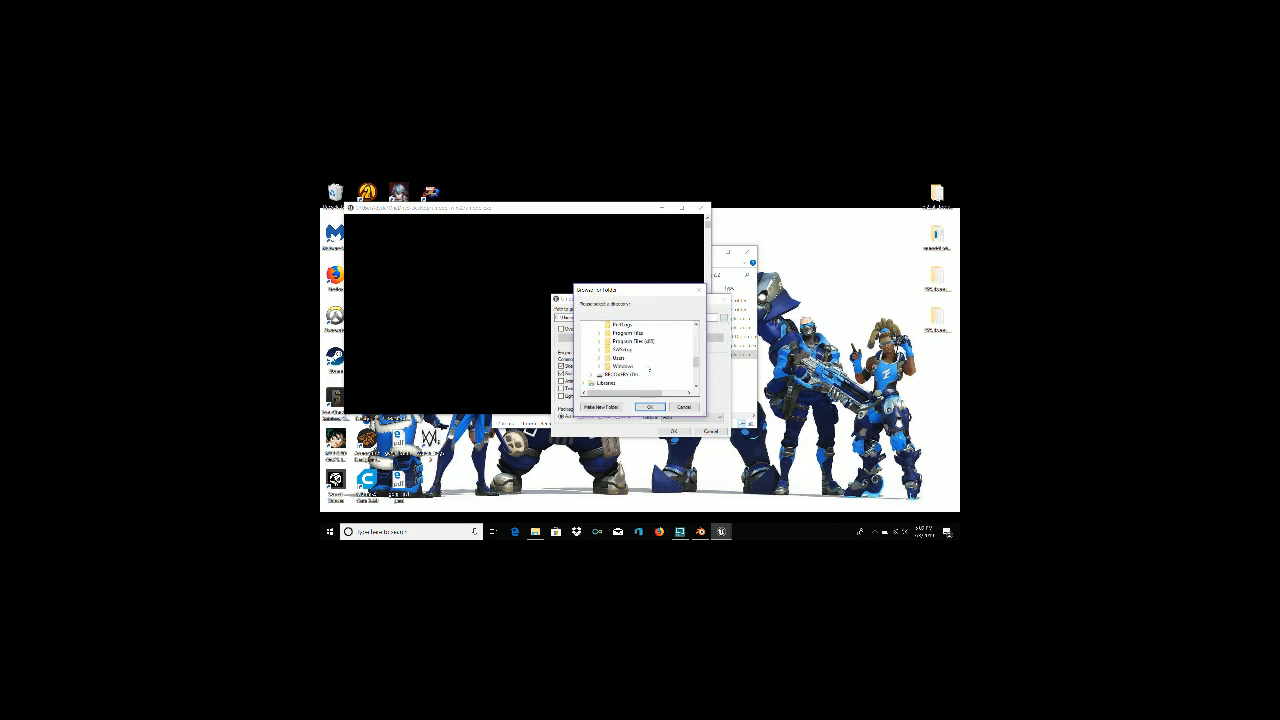
double_click(634, 341)
scroll(660, 365, "down", 3)
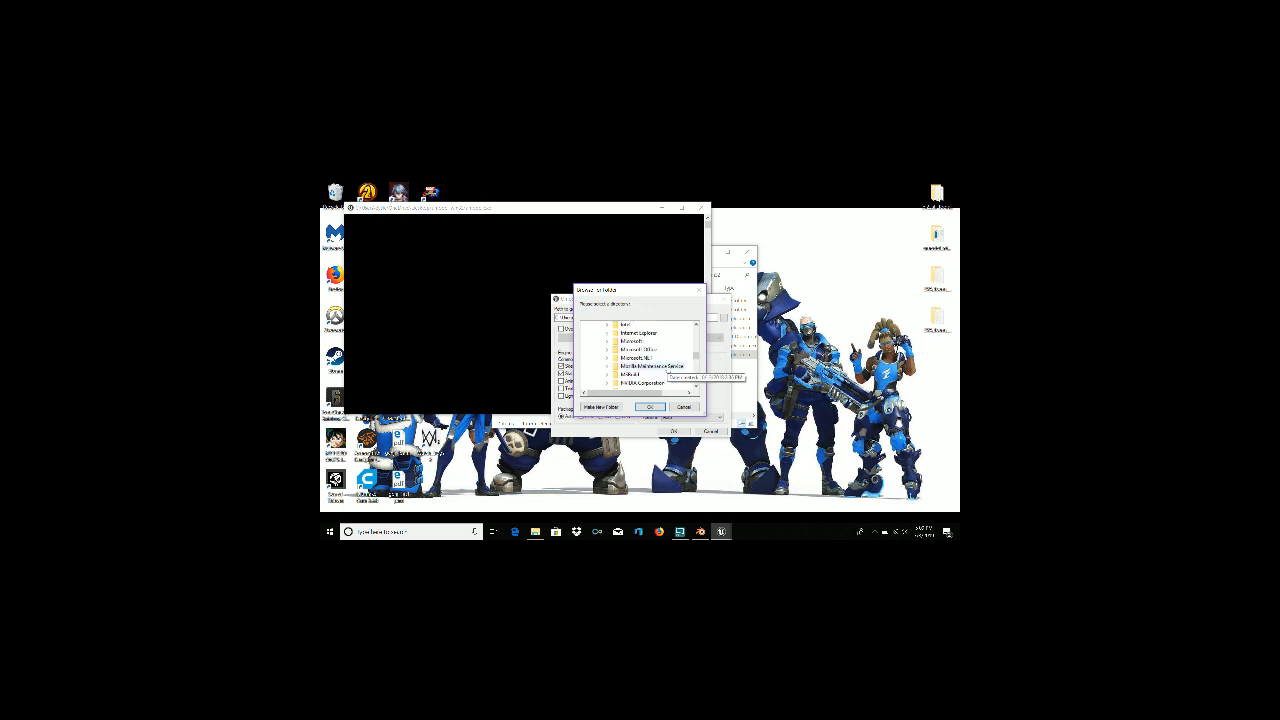
Choose the Borderlands 2 folder under Steam's steamapps common directory as the game path and accept the startup options
scroll(667, 371, "down", 3)
left_click(632, 358)
scroll(660, 368, "down", 1)
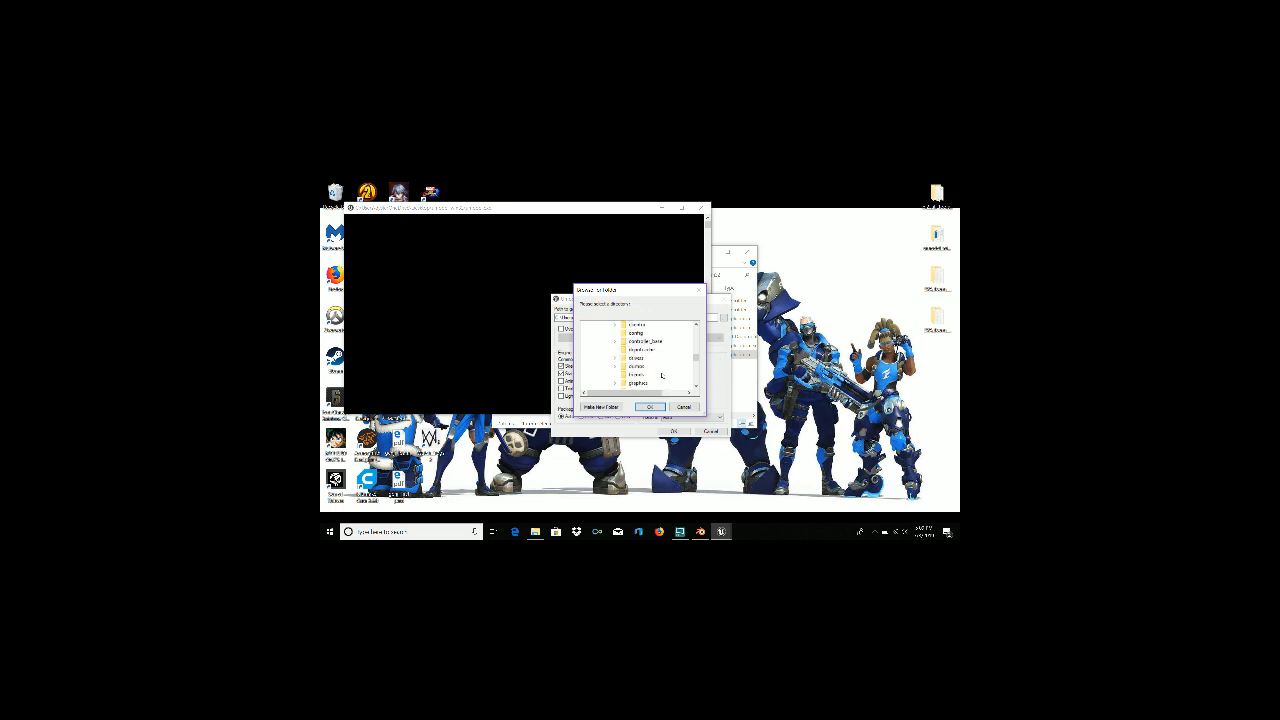
scroll(661, 375, "down", 4)
double_click(648, 351)
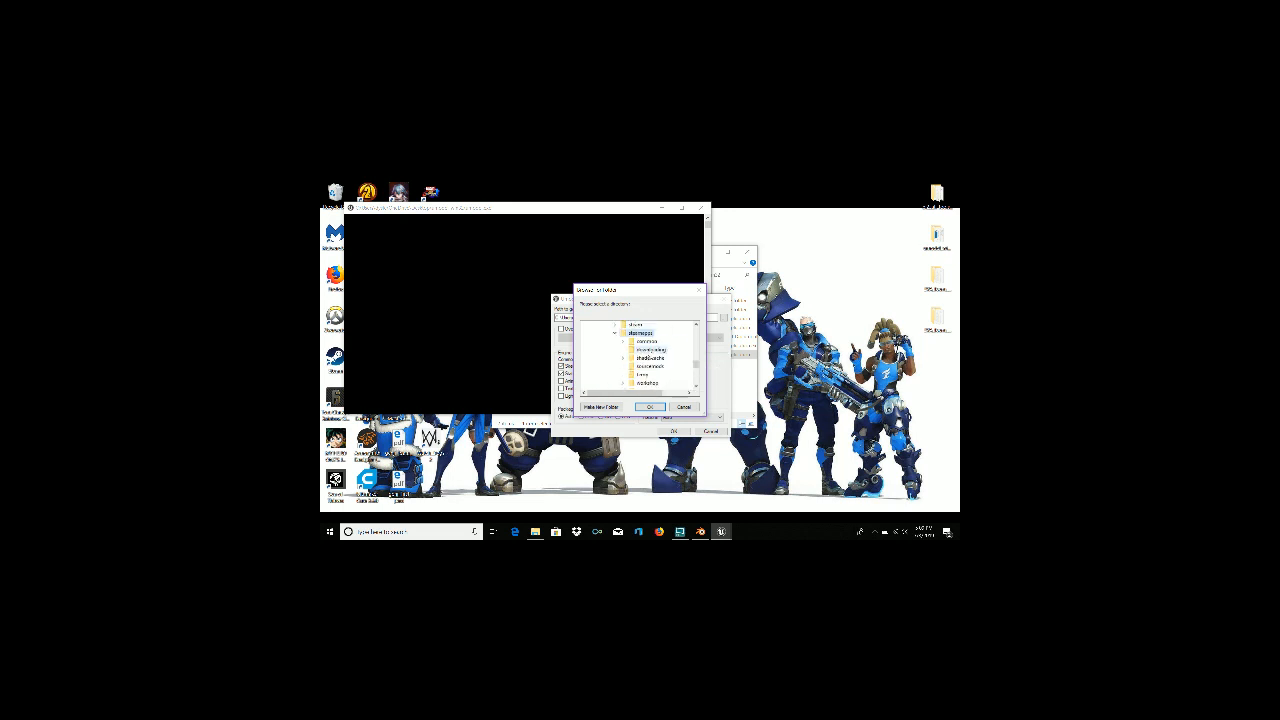
double_click(650, 342)
double_click(656, 332)
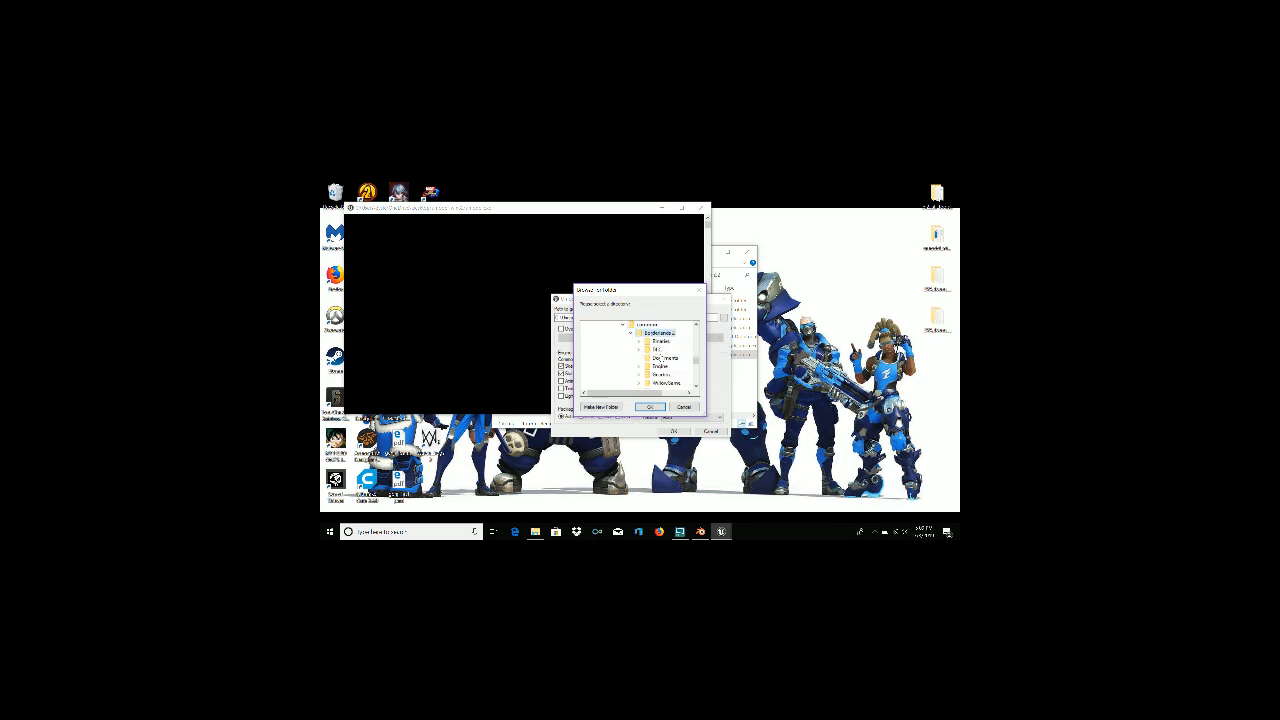
left_click(650, 407)
left_click(673, 431)
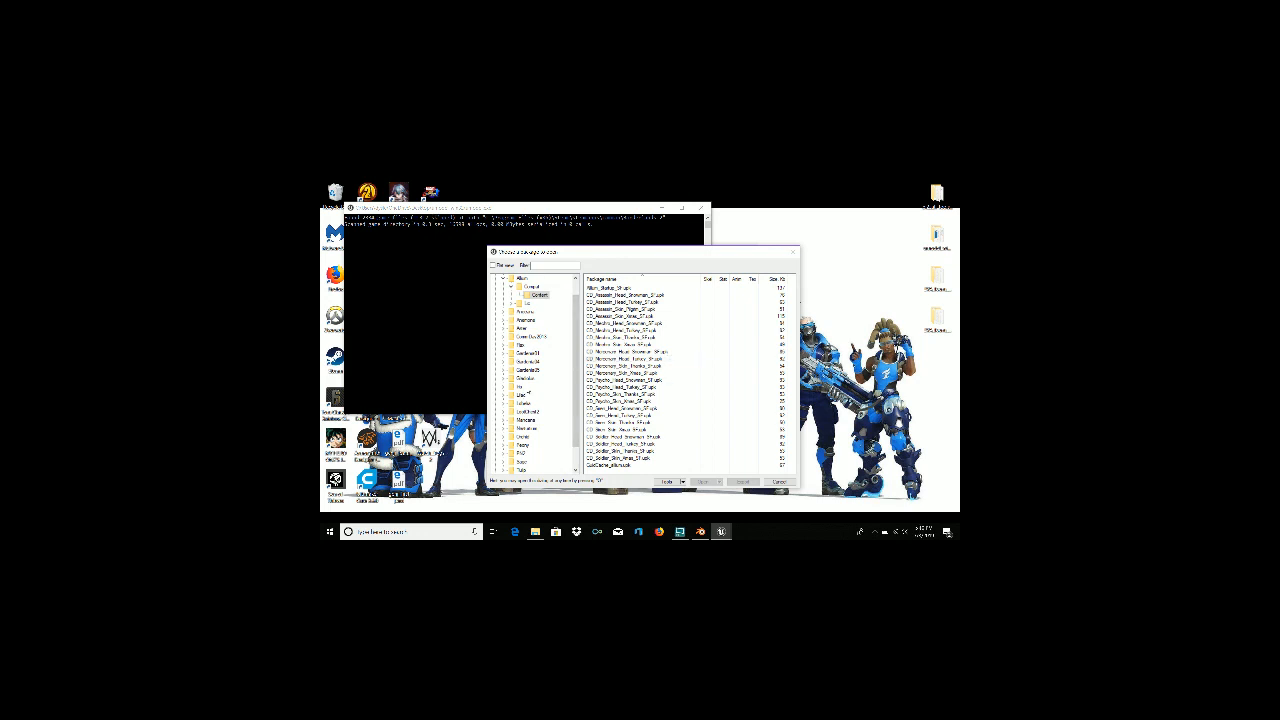
Open the Iris_DL1_Battle.upk package from the Content folder of the Iris DLC
scroll(532, 374, "up", 1)
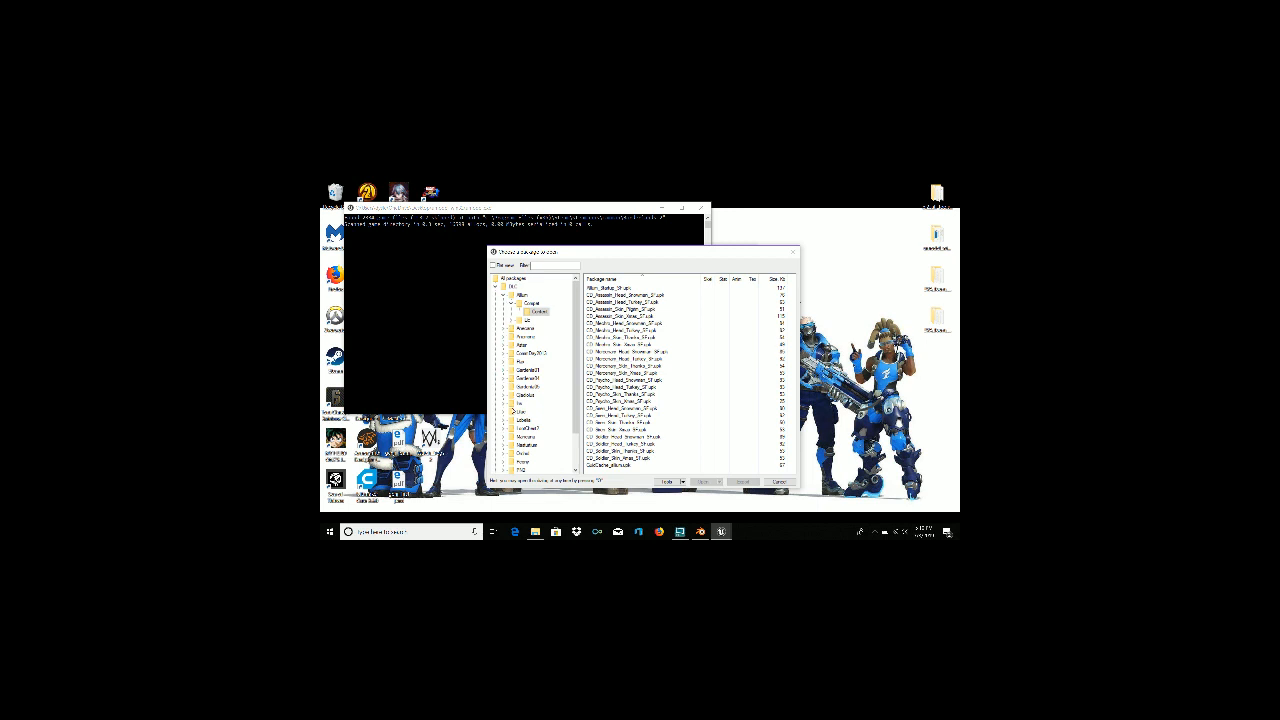
scroll(517, 427, "down", 2)
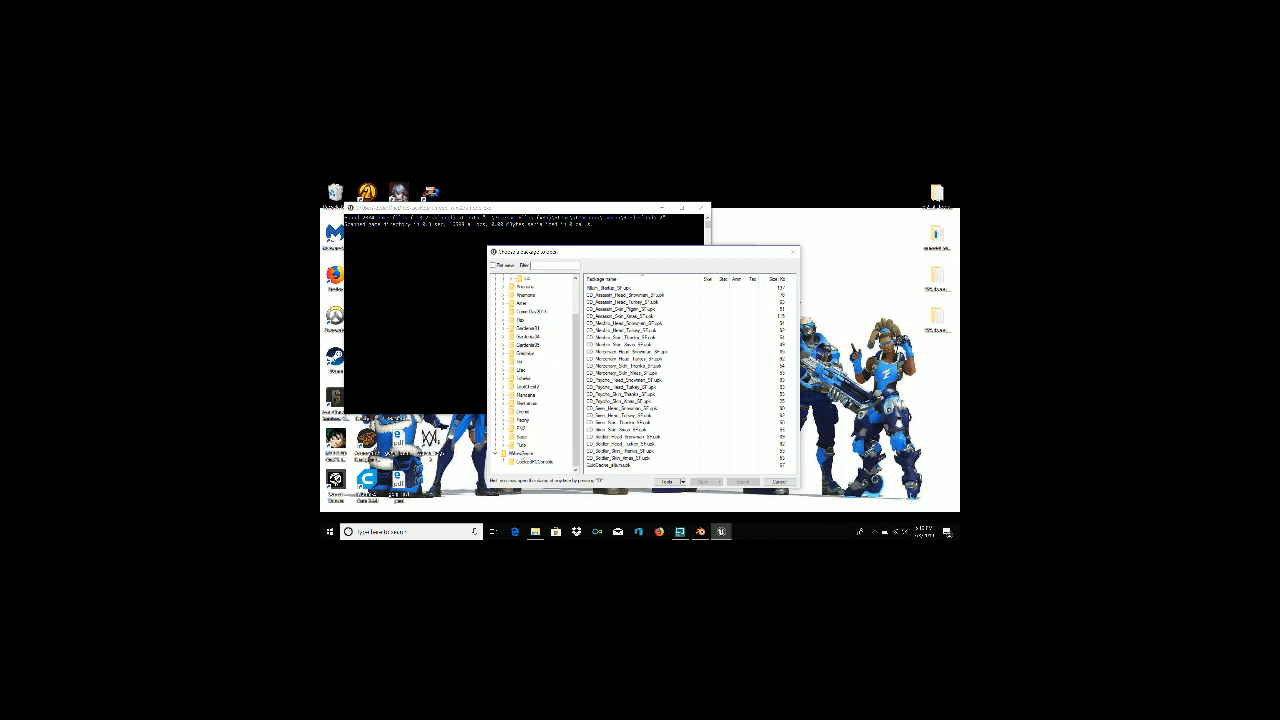
scroll(549, 434, "up", 2)
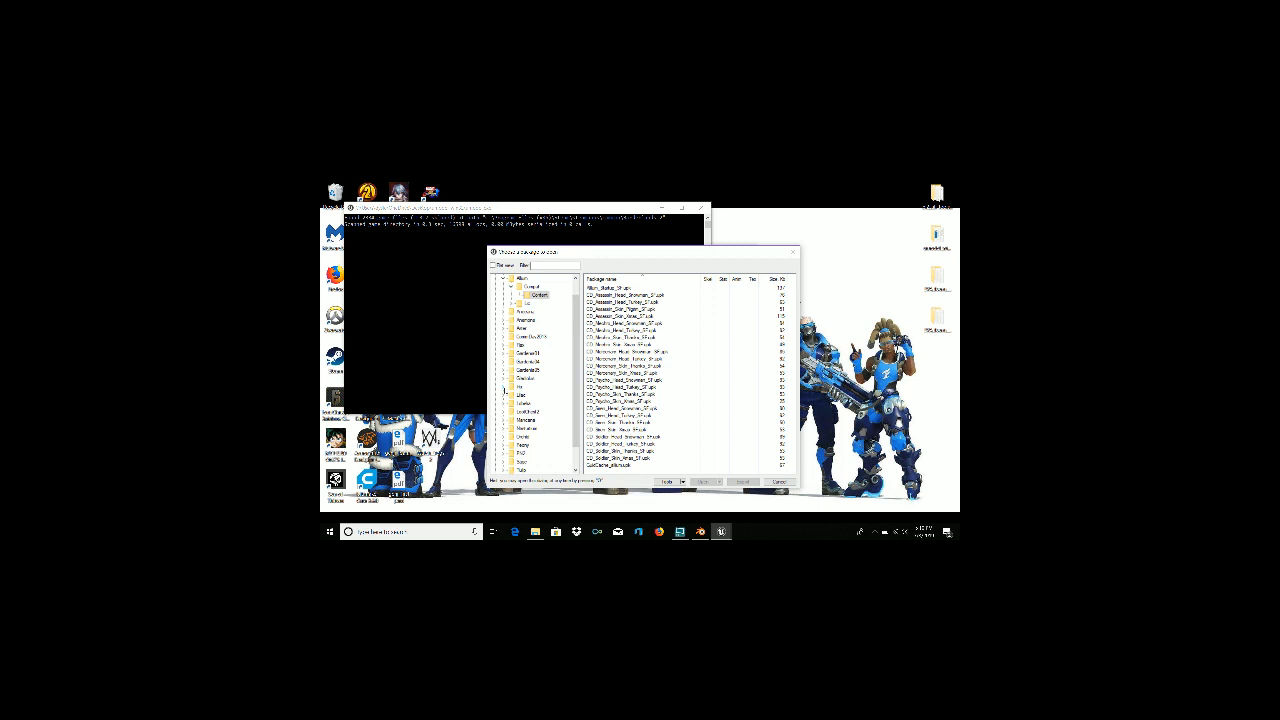
left_click(505, 388)
left_click(511, 404)
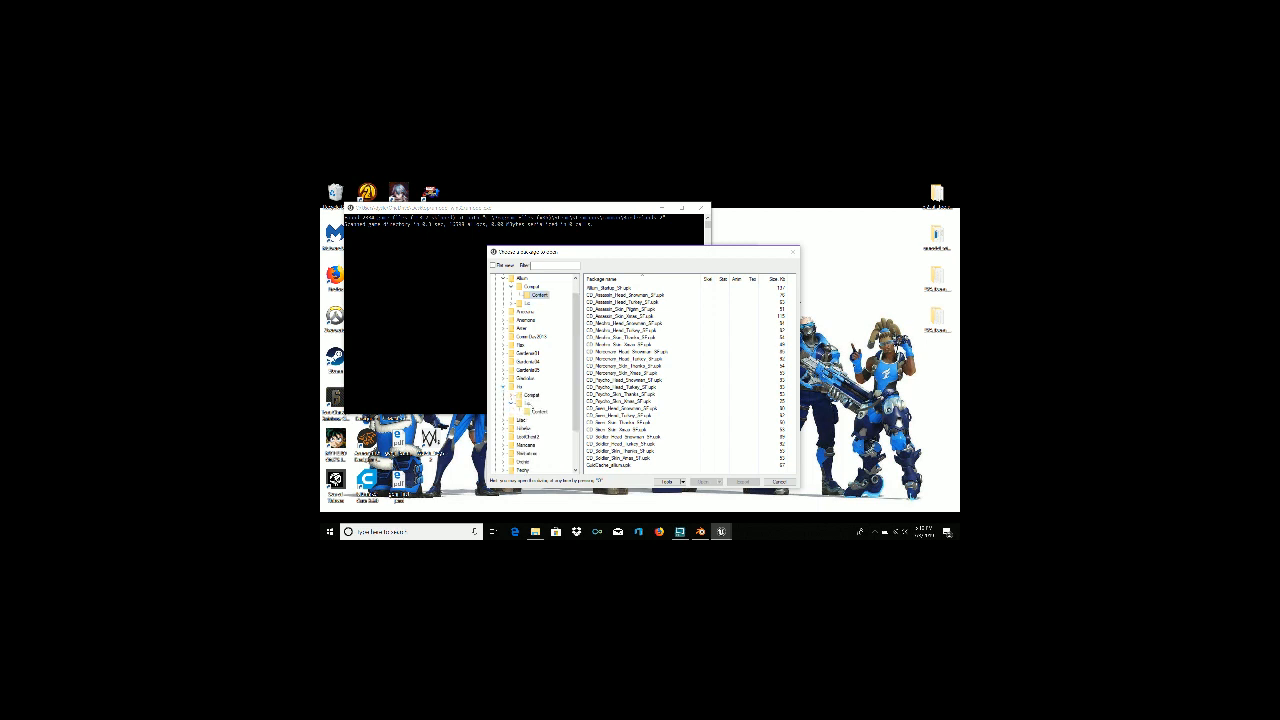
left_click(538, 411)
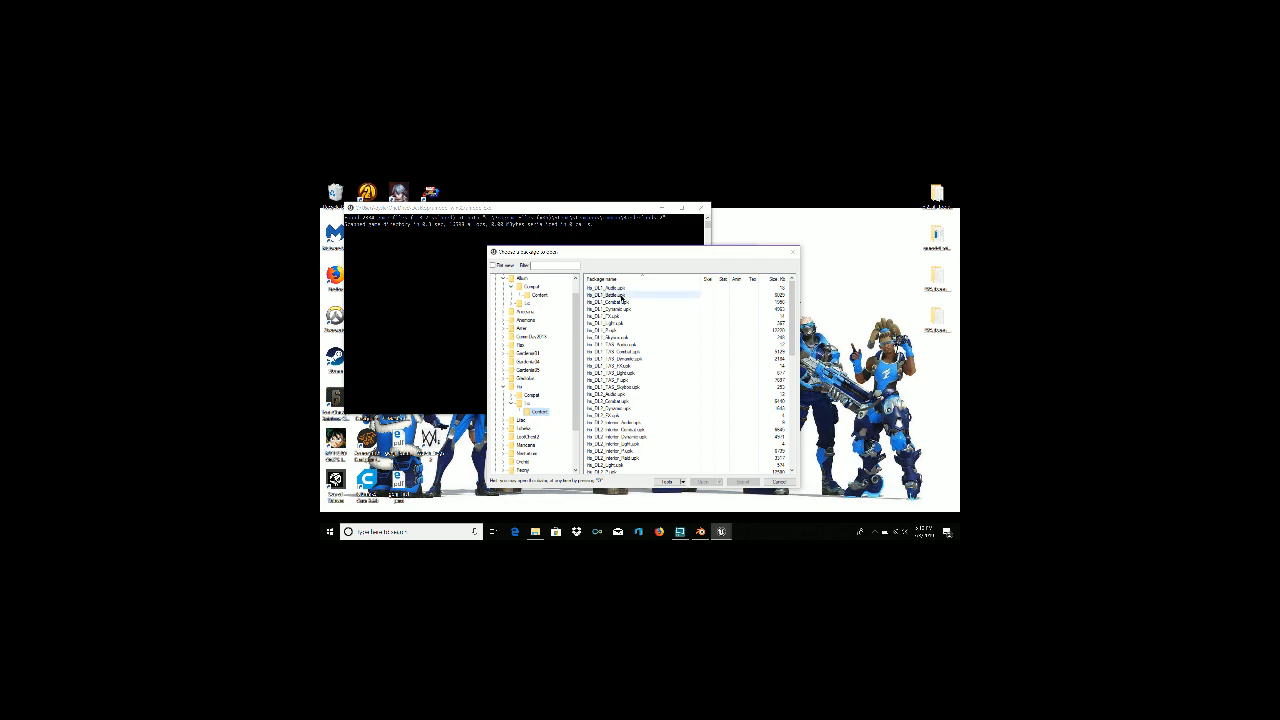
left_click(620, 297)
double_click(620, 297)
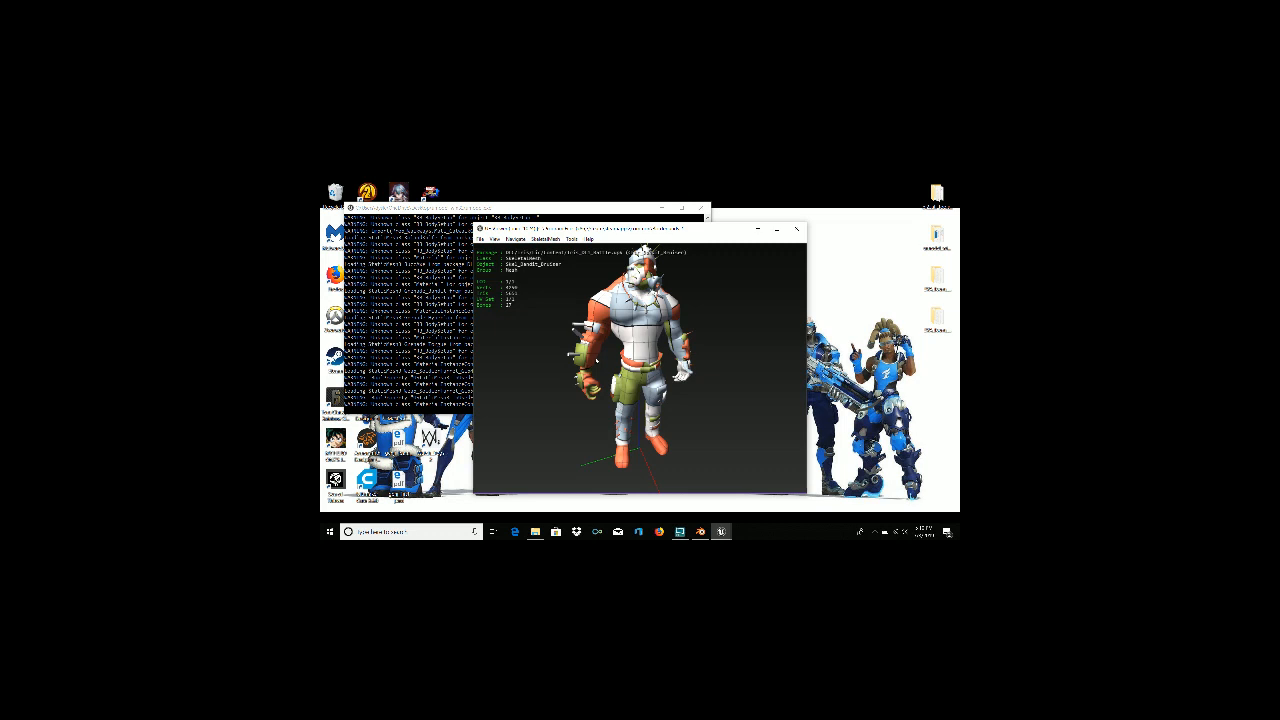
Browse through the package's character meshes to the one with long mechanical arms and inspect it from the front
key("Page_Down")
key("Page_Down")
key("Page_Down")
key("Page_Down")
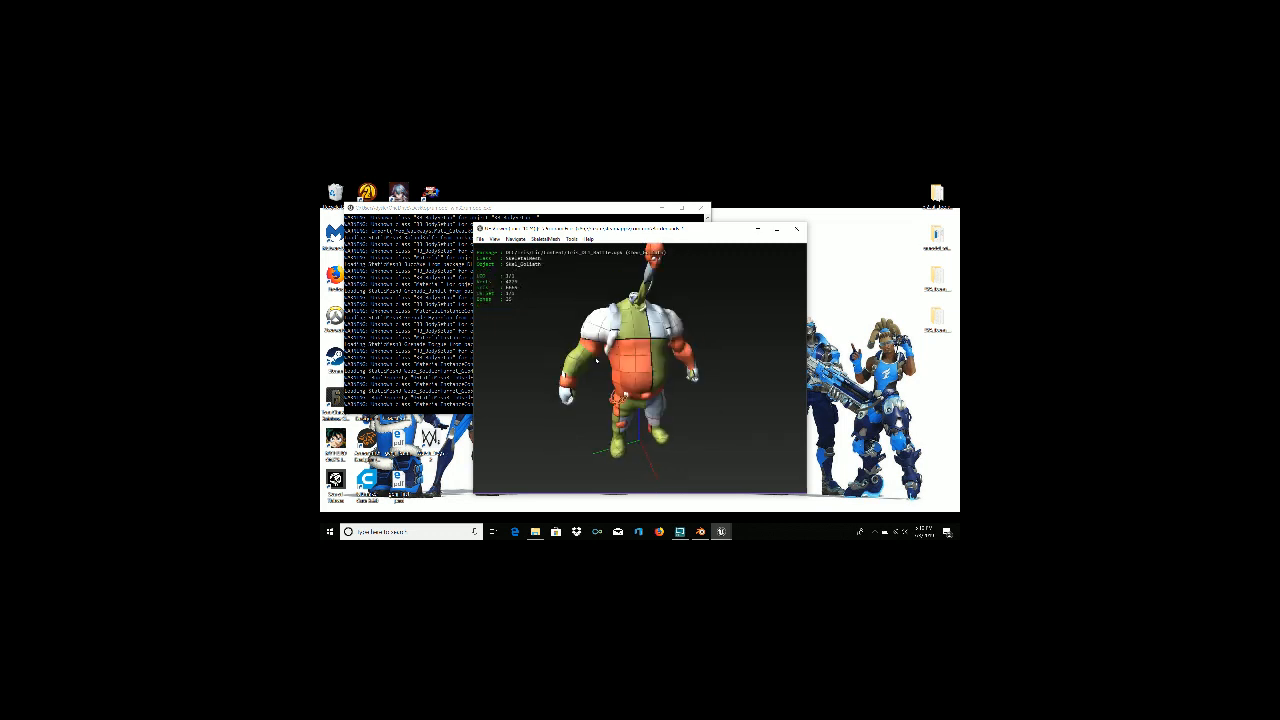
key("Page_Down")
key("Page_Down")
key("Page_Down")
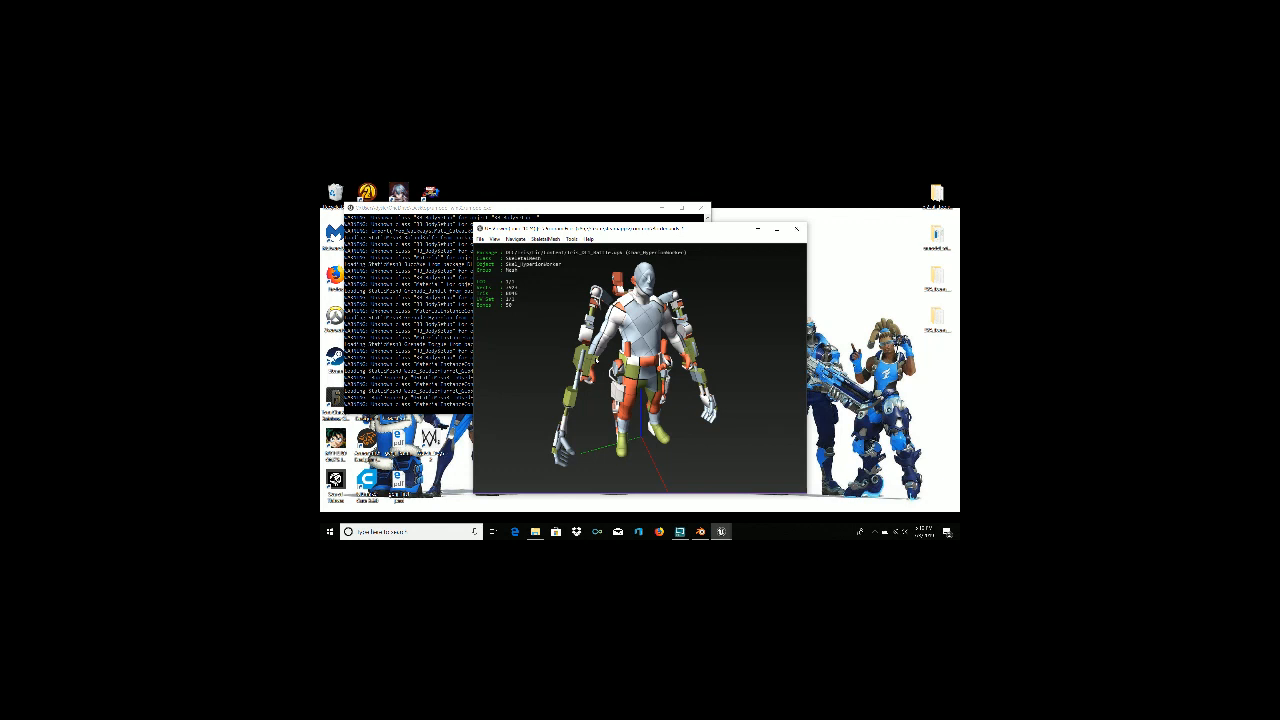
mouse_move(597, 360)
left_mouse_down()
mouse_move(728, 352)
mouse_move(586, 356)
left_mouse_up()
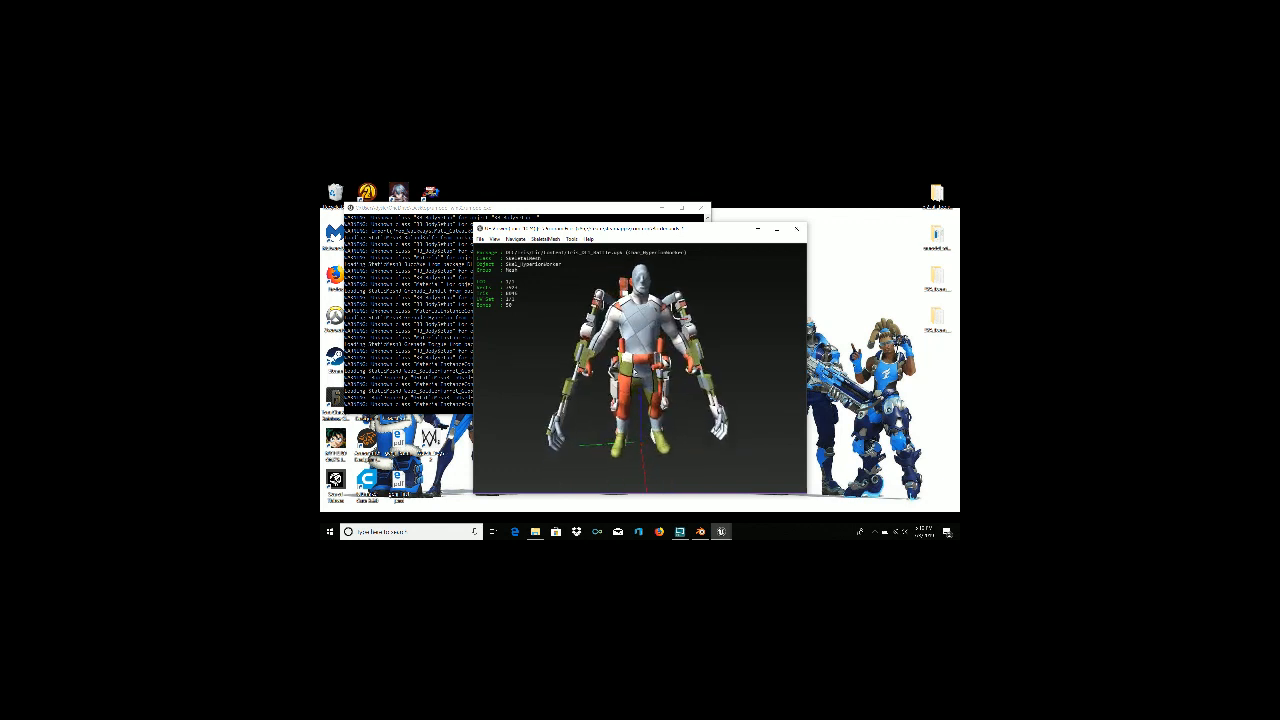
Advance through the package's objects to the axe static mesh and inspect it from its other side
key("Page_Down")
key("Page_Down")
key("Page_Down")
key("Page_Down")
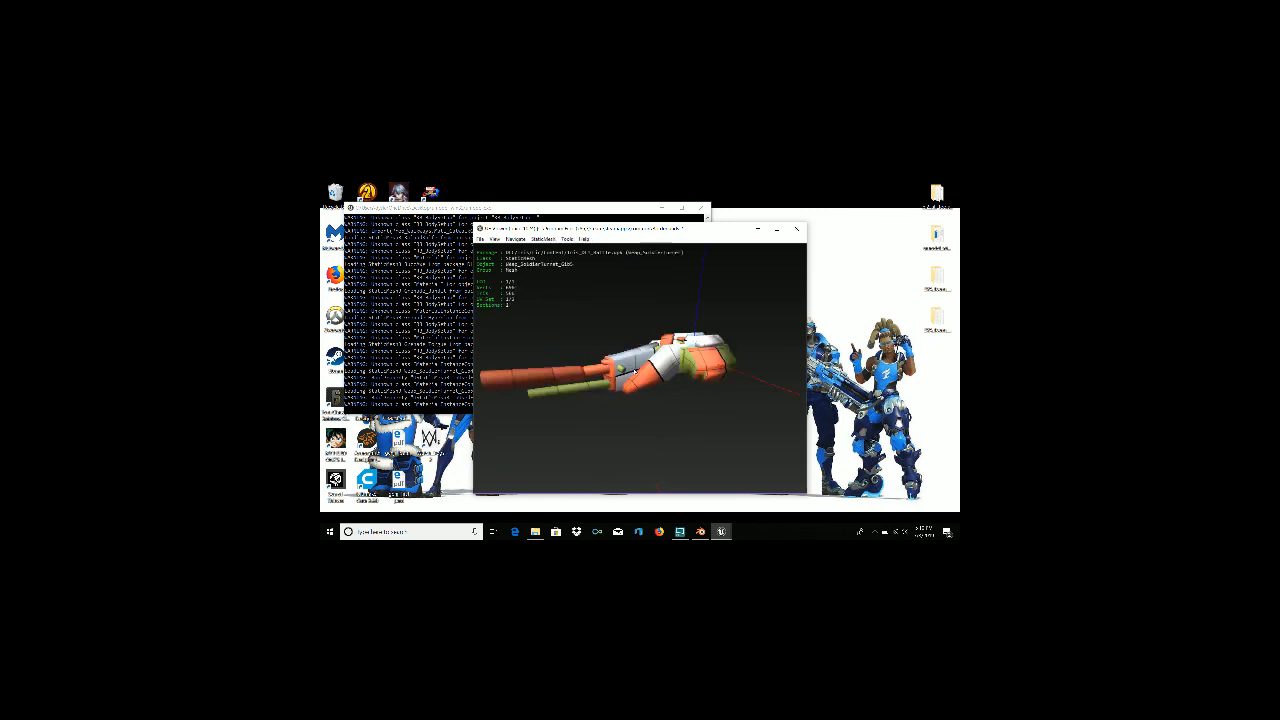
key("Page_Down")
key("Page_Down")
key("Page_Down")
key("Page_Down")
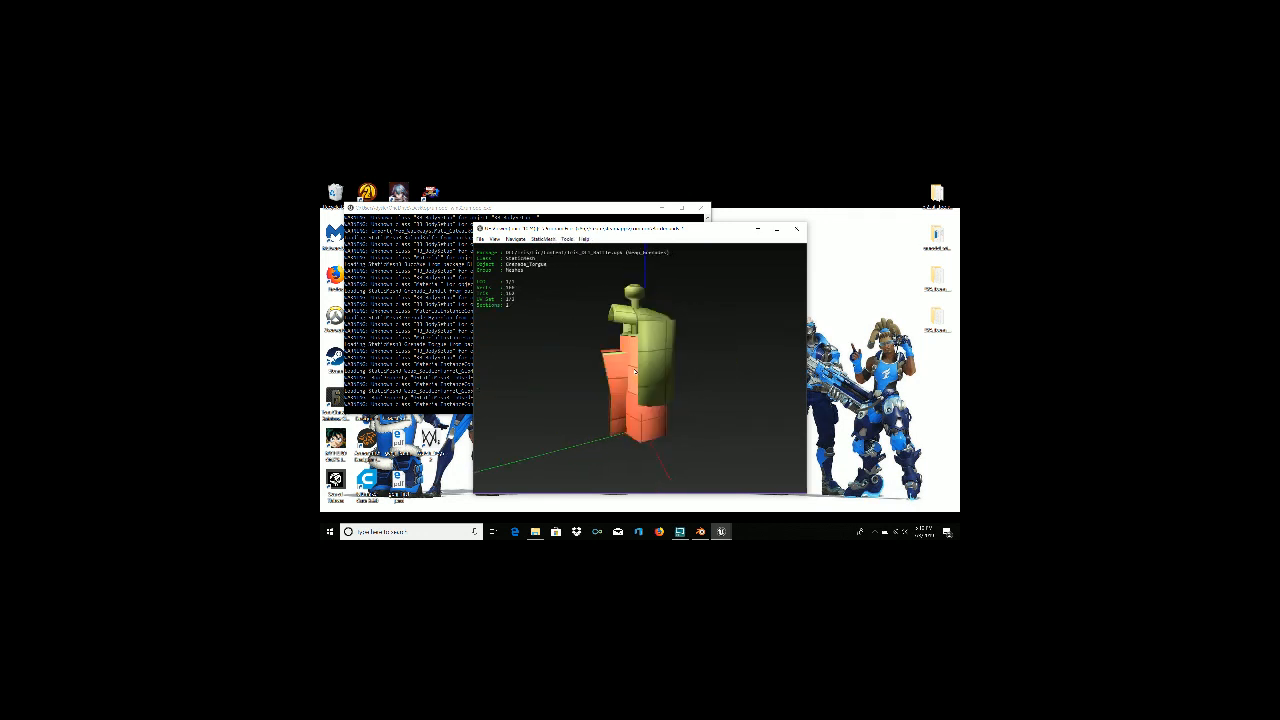
key("Page_Down")
key("Page_Down")
key("Page_Down")
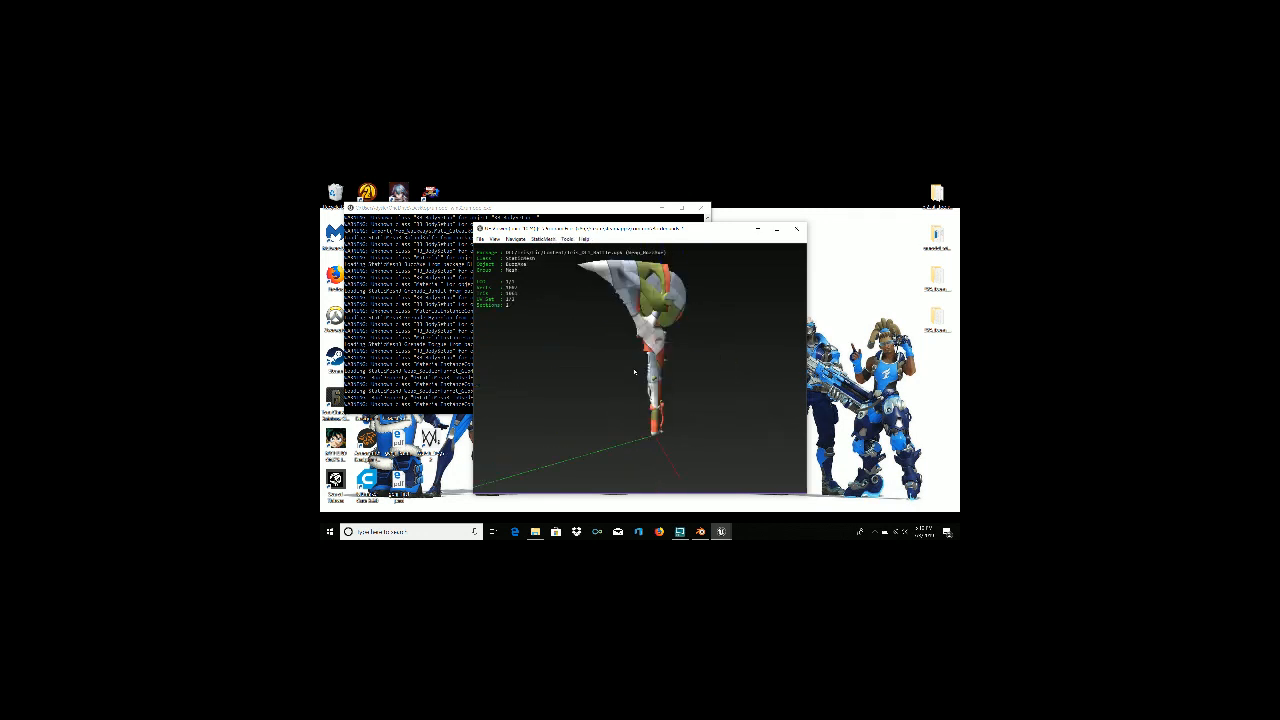
left_click_drag(560, 370, 637, 371)
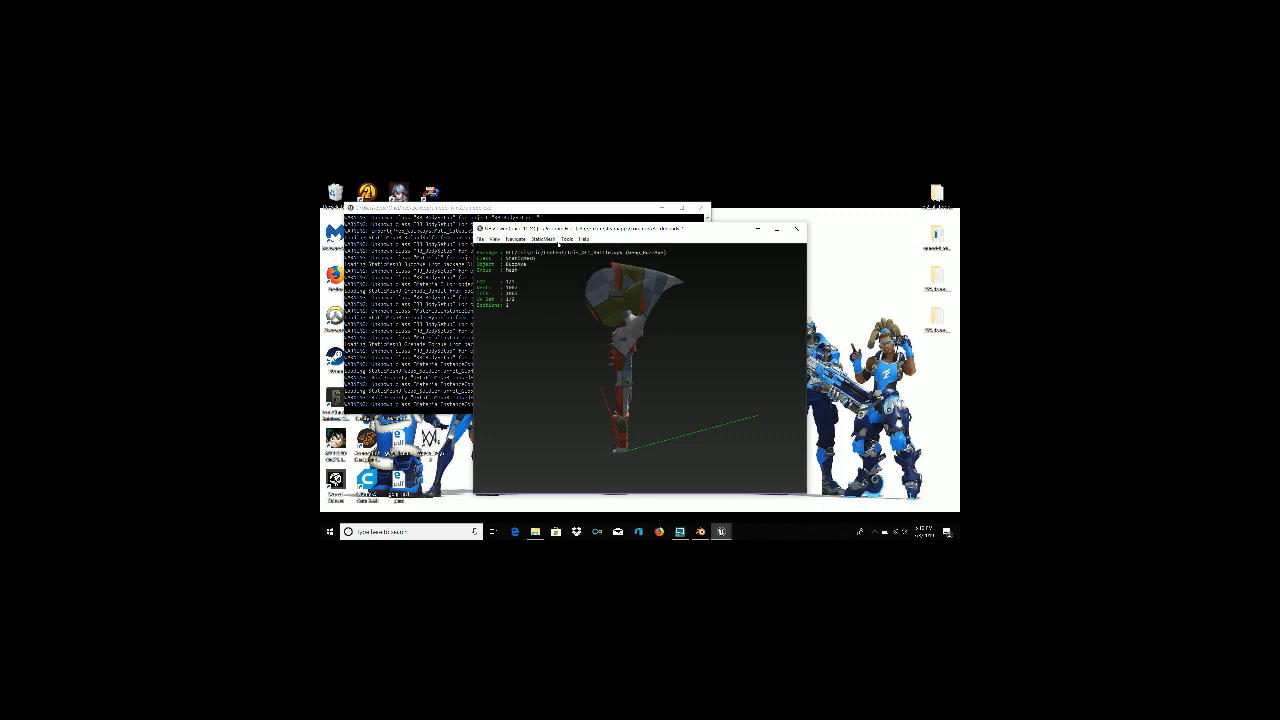
Export the displayed axe mesh and close the model viewer
left_click(566, 239)
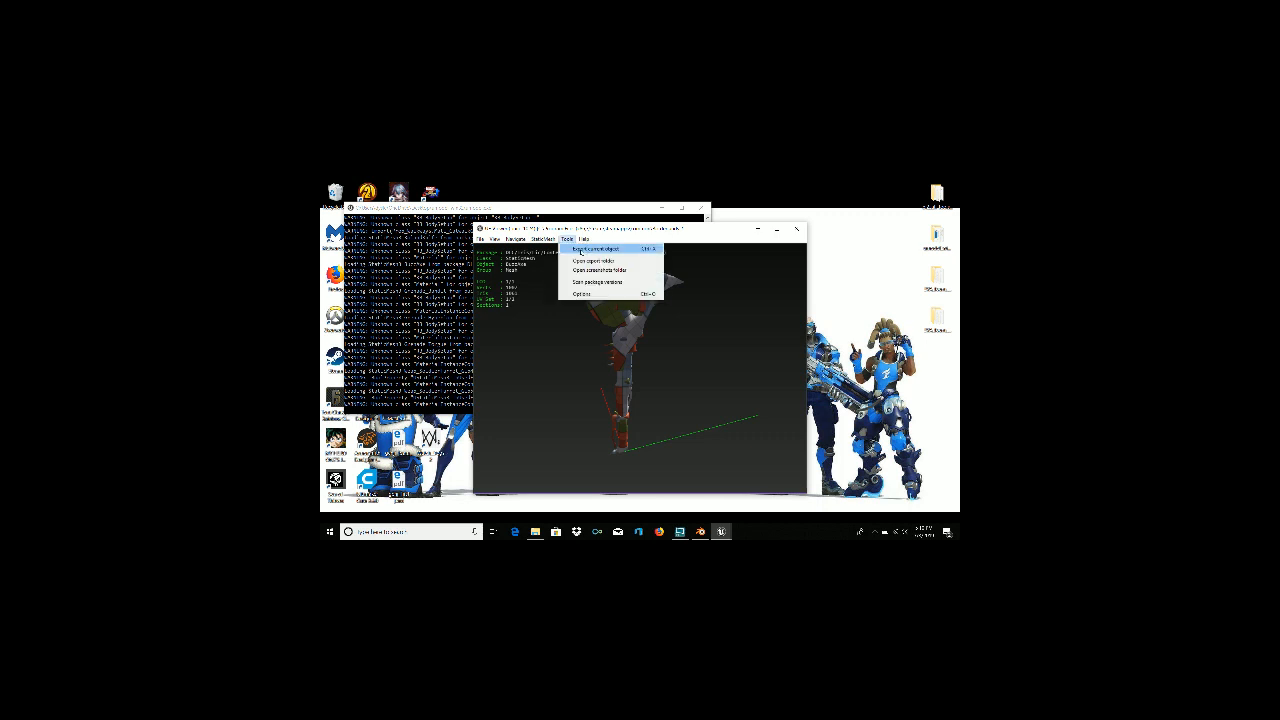
left_click(580, 250)
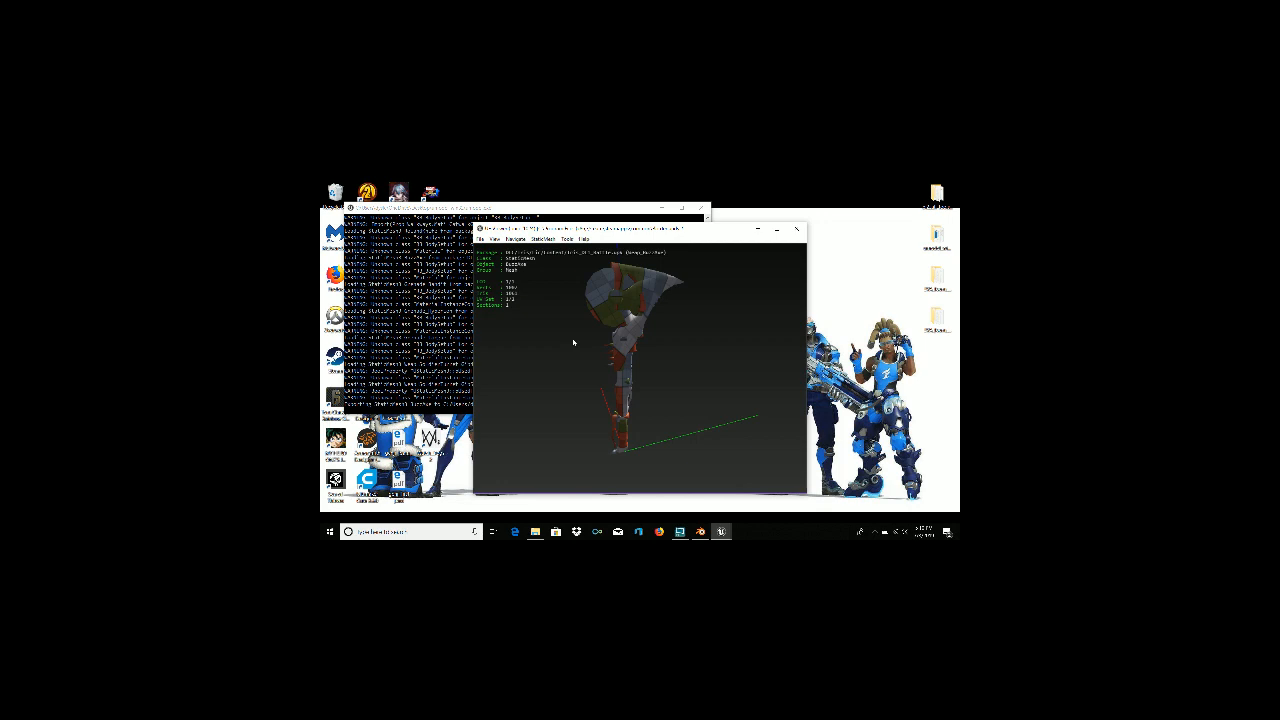
left_click(796, 229)
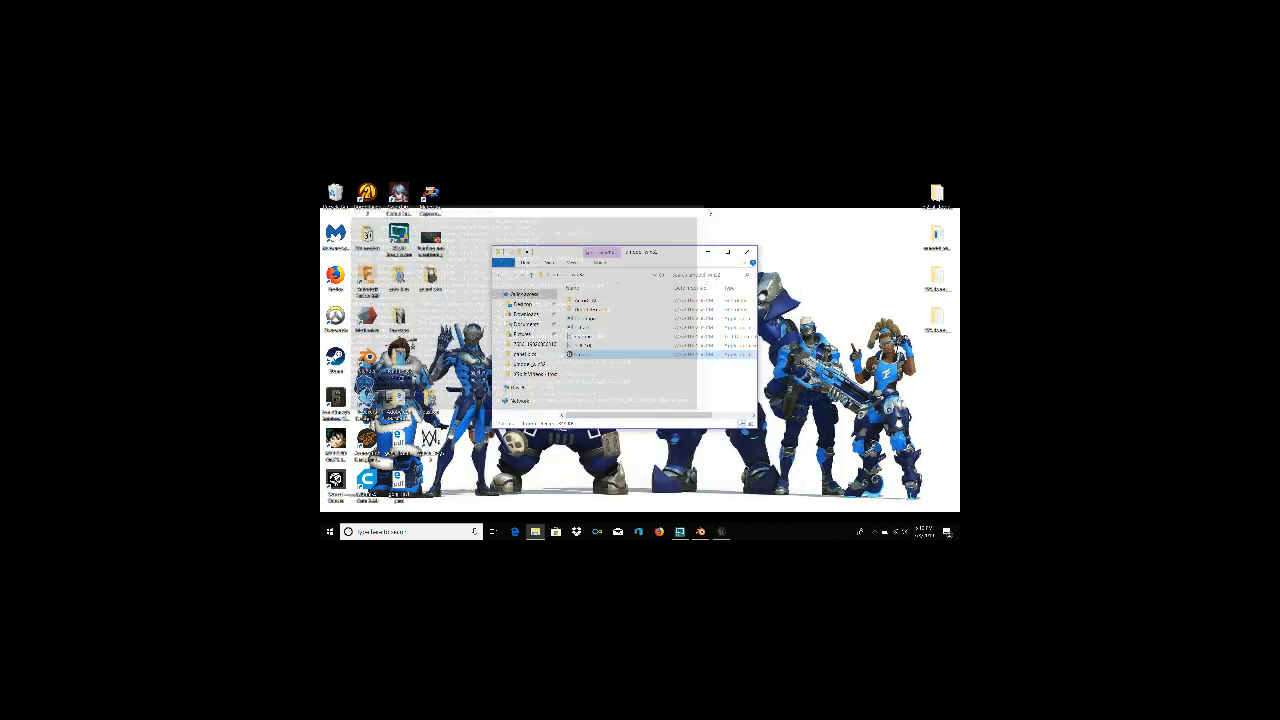
Relaunch UModel from its folder and accept the default path and startup options
double_click(600, 355)
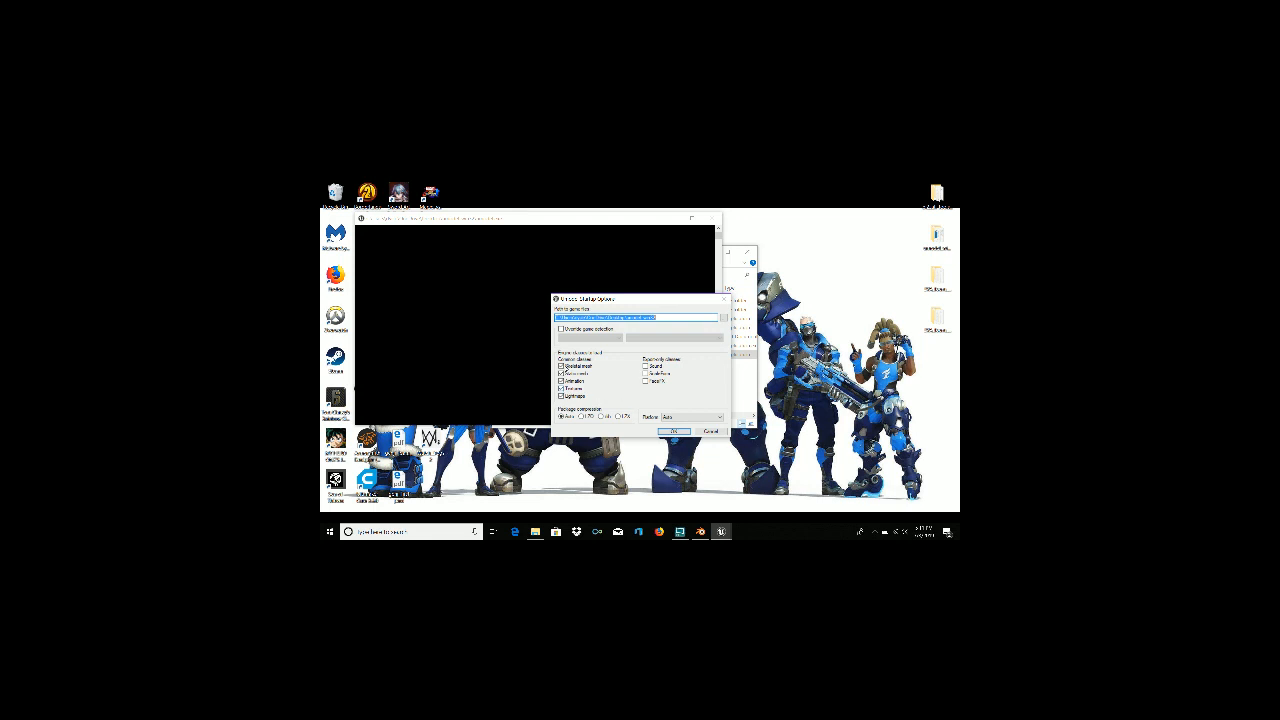
left_click(666, 429)
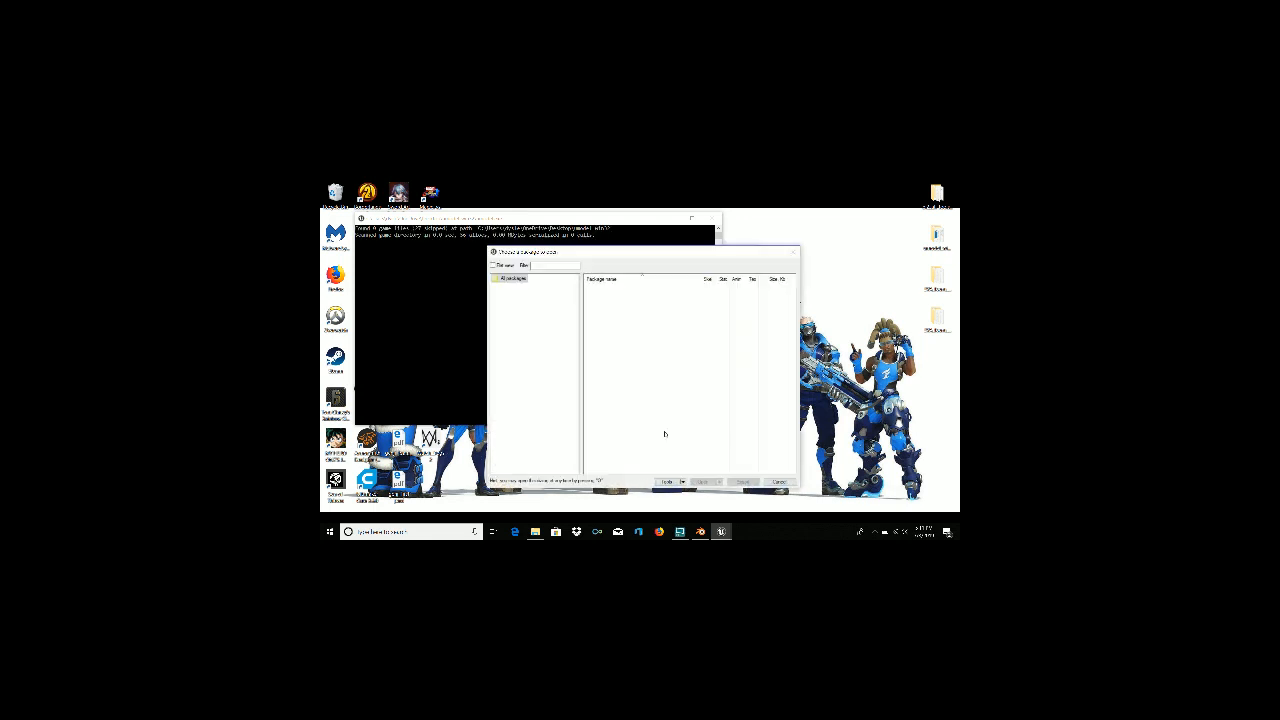
Close the empty package list, relaunch UModel from its folder, and open the folder browser for the game files path
left_click(792, 251)
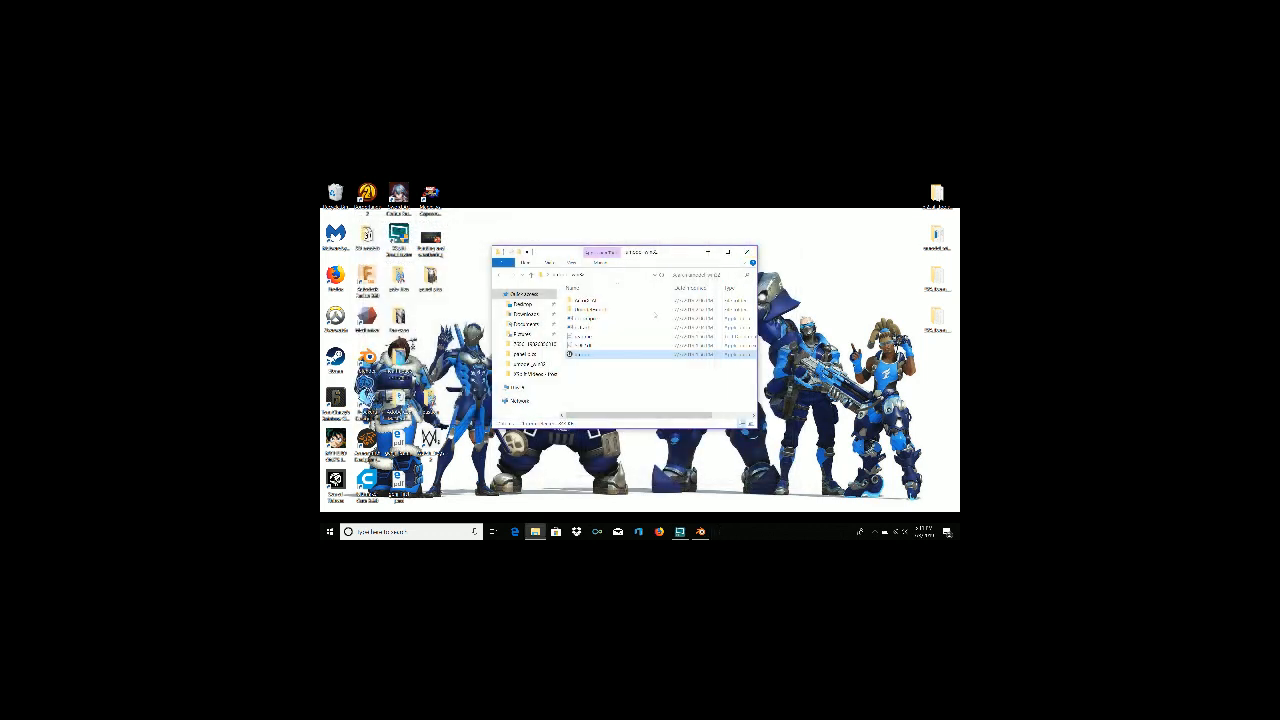
double_click(585, 356)
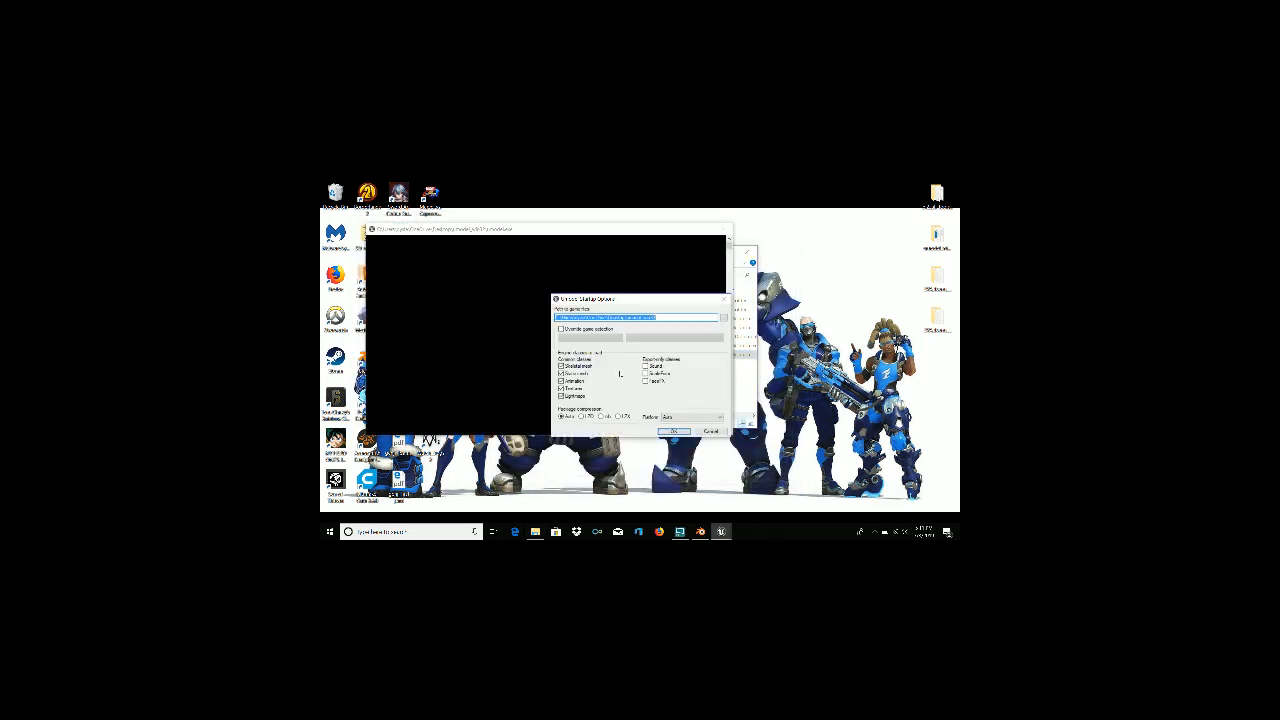
left_click(724, 318)
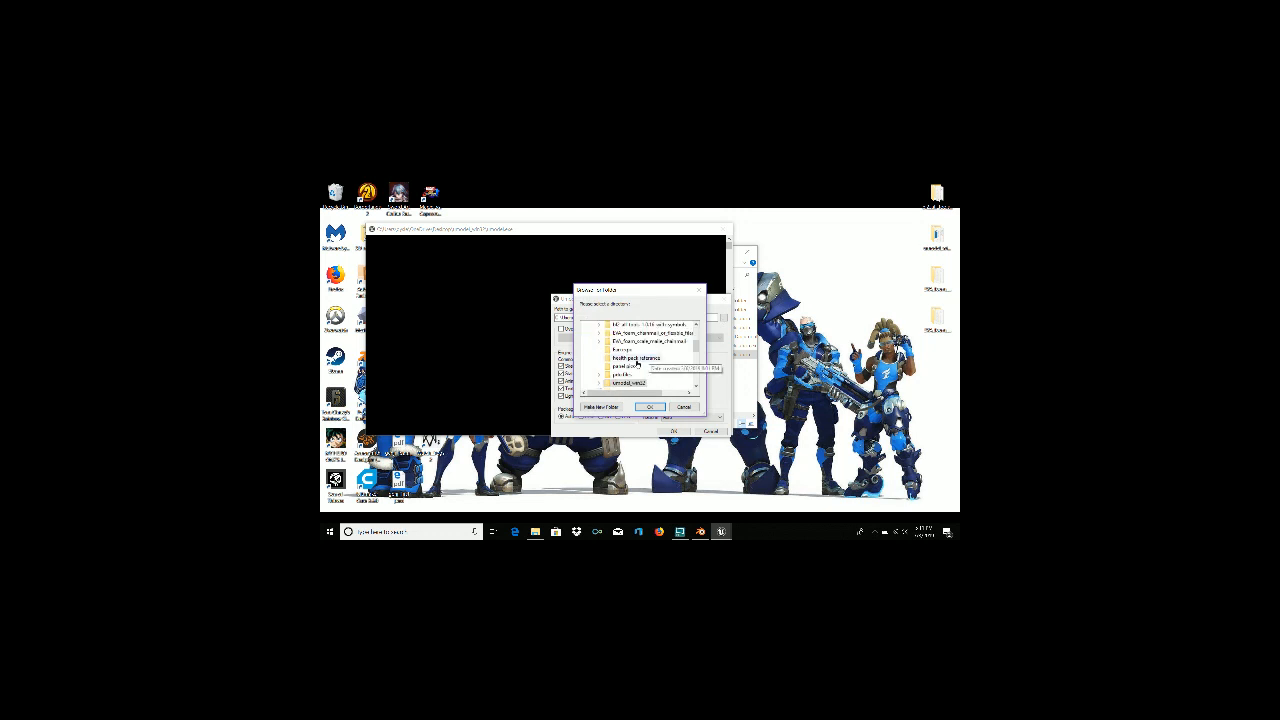
Expand the system drive's Program Files (x86) folder and its Steam folder in the directory tree
scroll(634, 382, "down", 2)
left_click(630, 384)
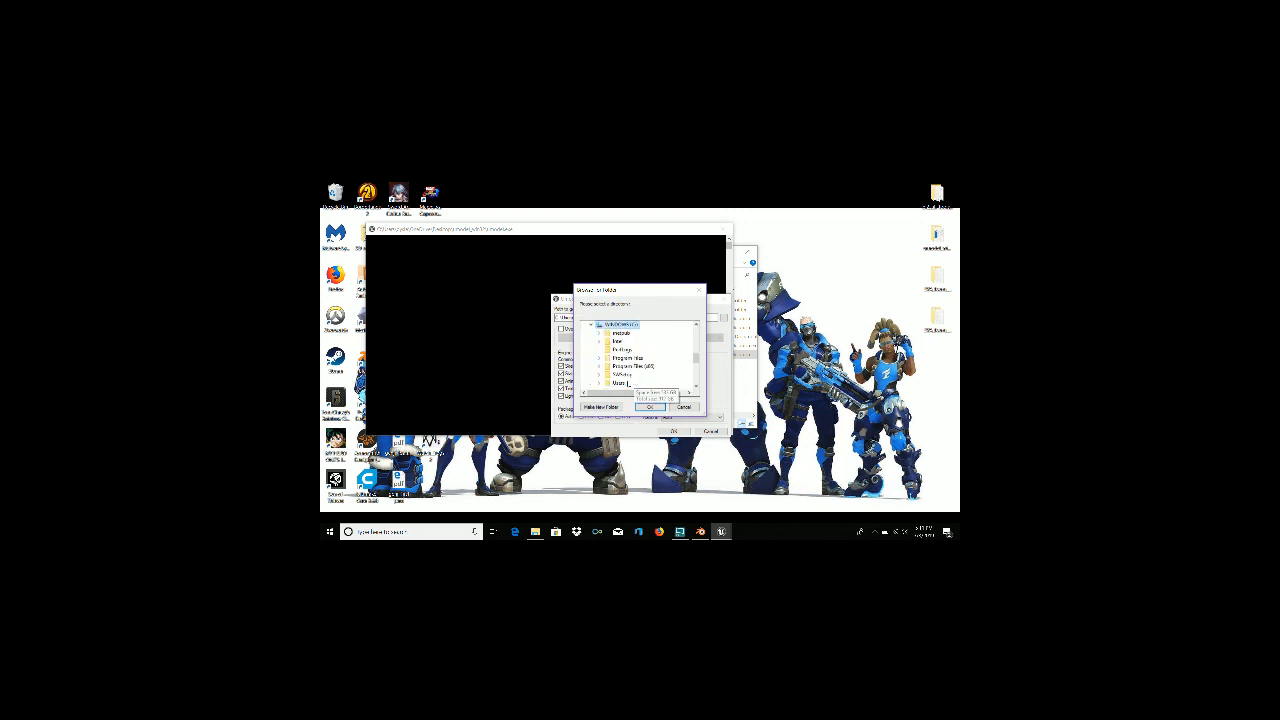
scroll(652, 370, "down", 1)
double_click(630, 333)
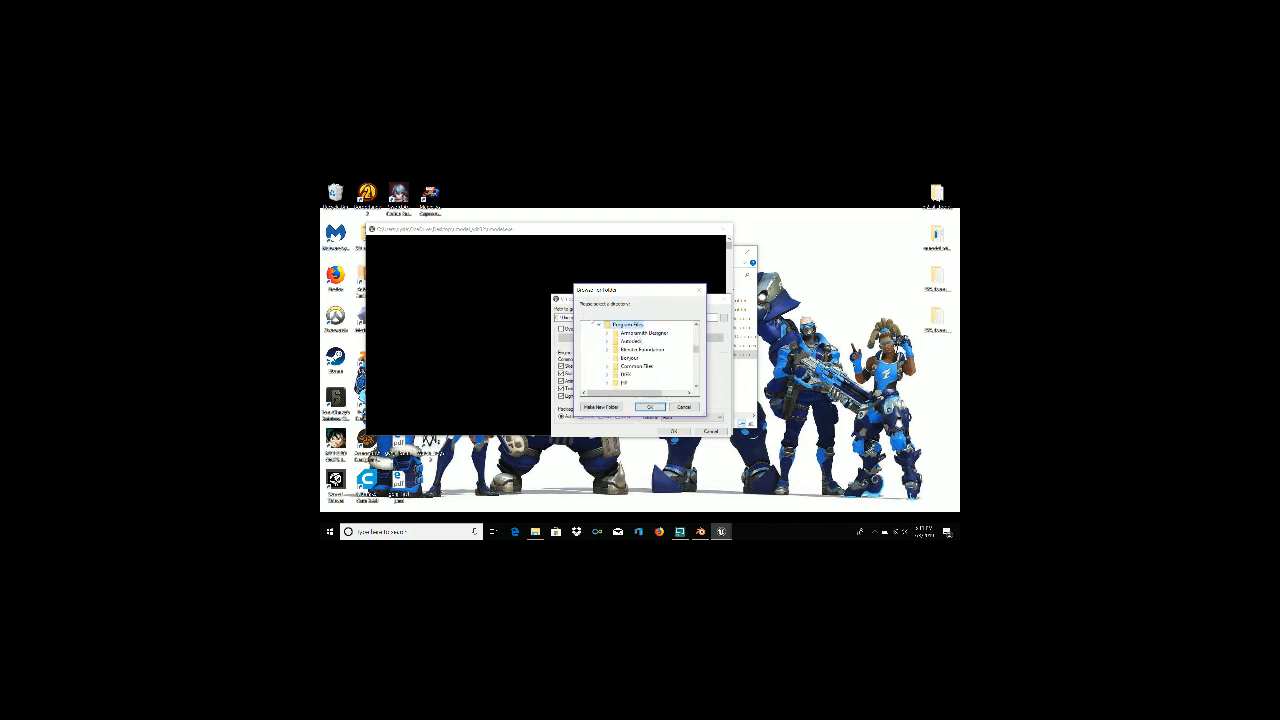
left_click(599, 325)
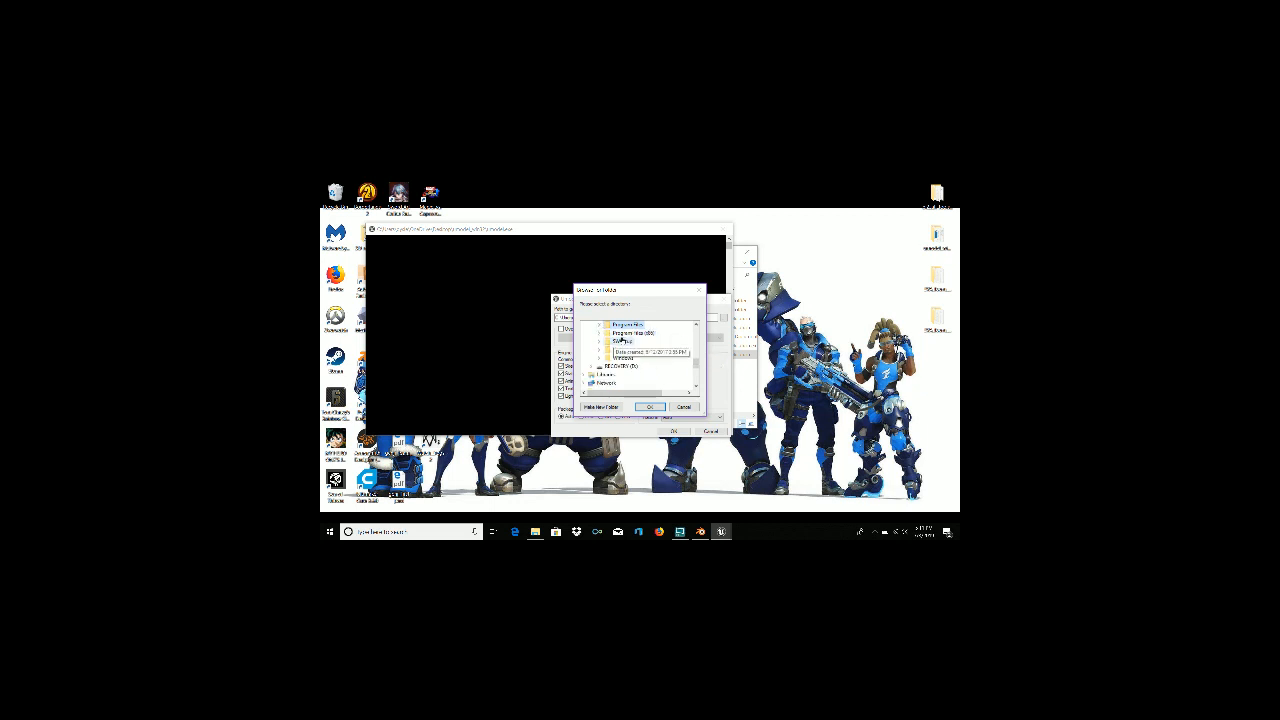
double_click(627, 333)
scroll(636, 356, "down", 5)
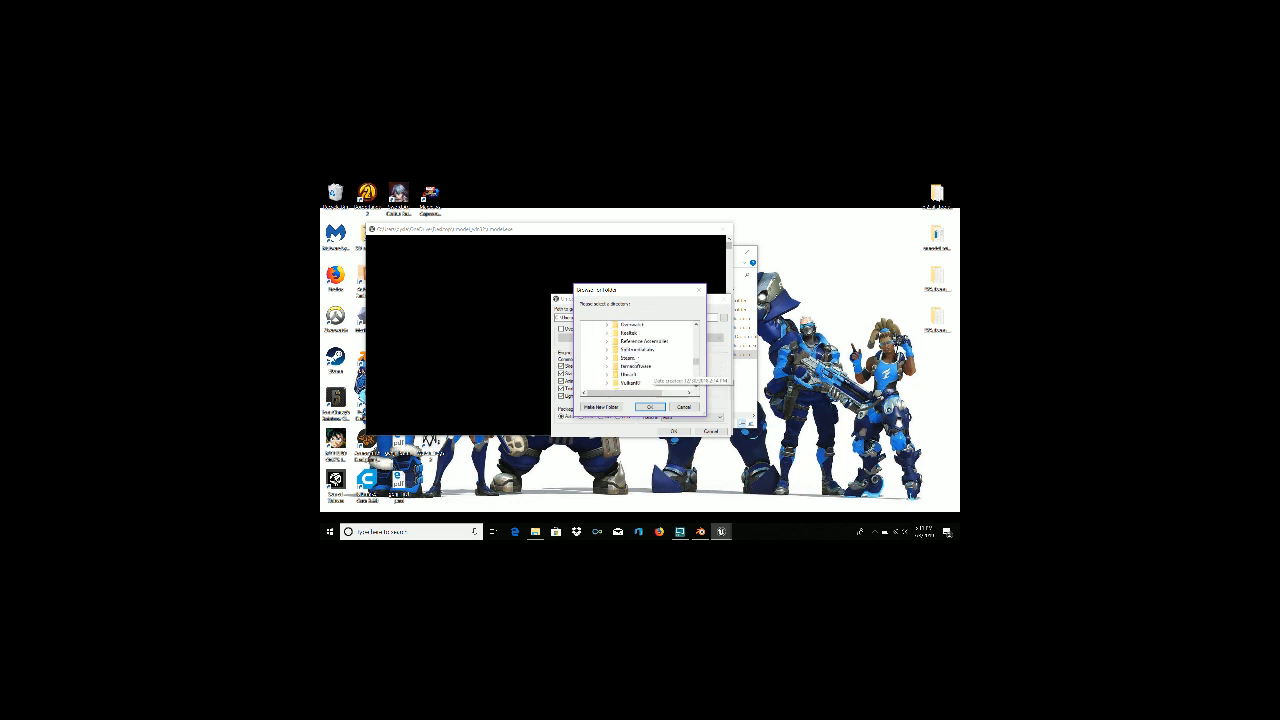
double_click(629, 357)
scroll(664, 369, "down", 3)
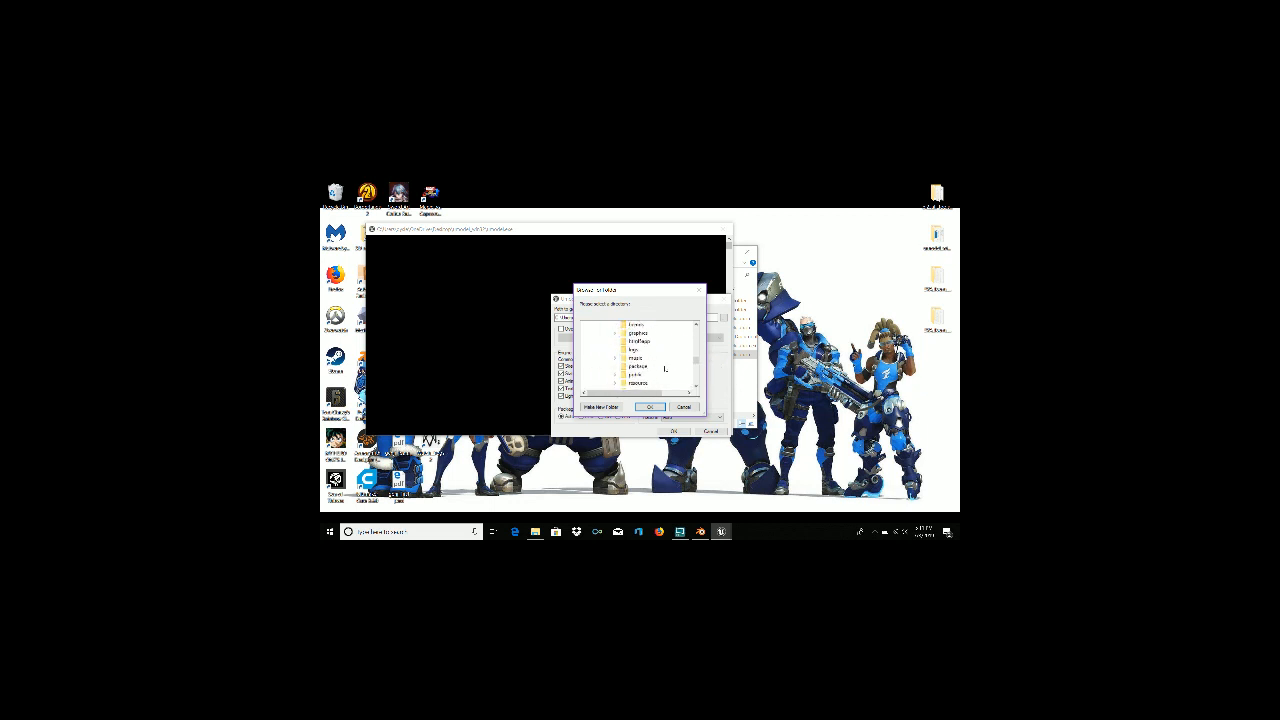
Choose steamapps\common\Borderlands 2 as the game files path and accept the startup options
scroll(665, 369, "down", 2)
double_click(650, 367)
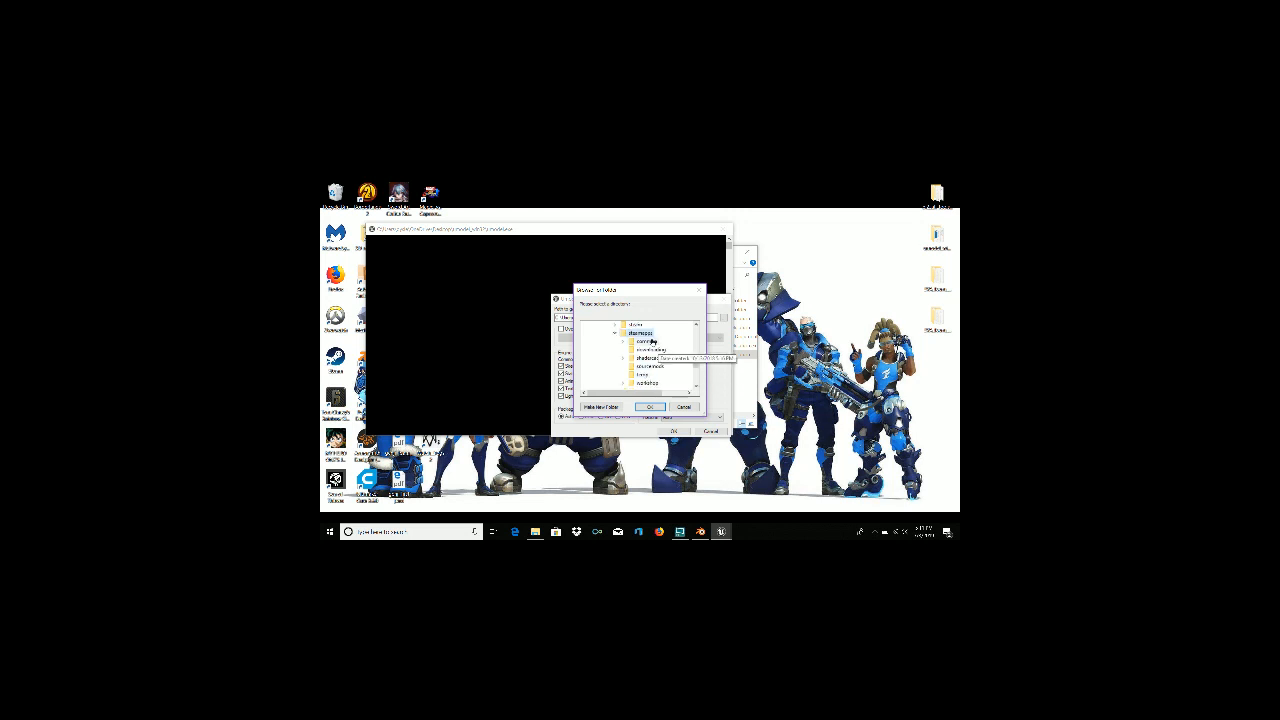
double_click(652, 341)
double_click(659, 333)
left_click(650, 407)
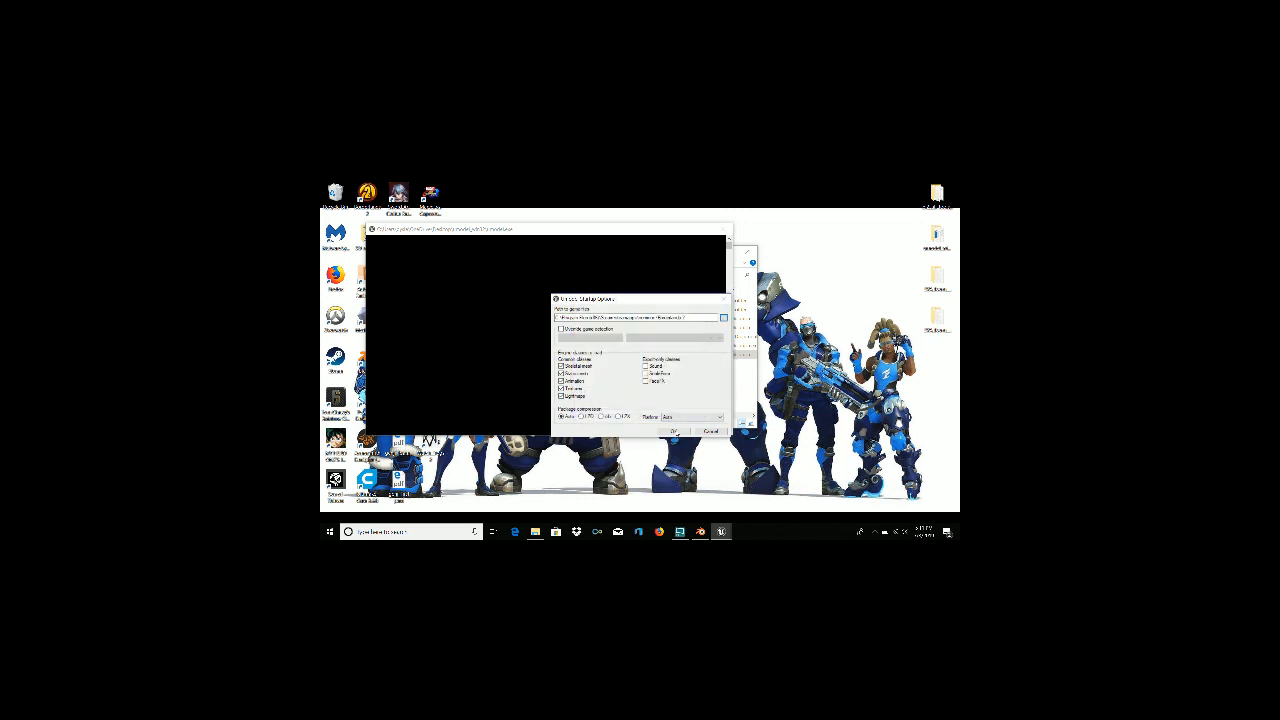
left_click(674, 432)
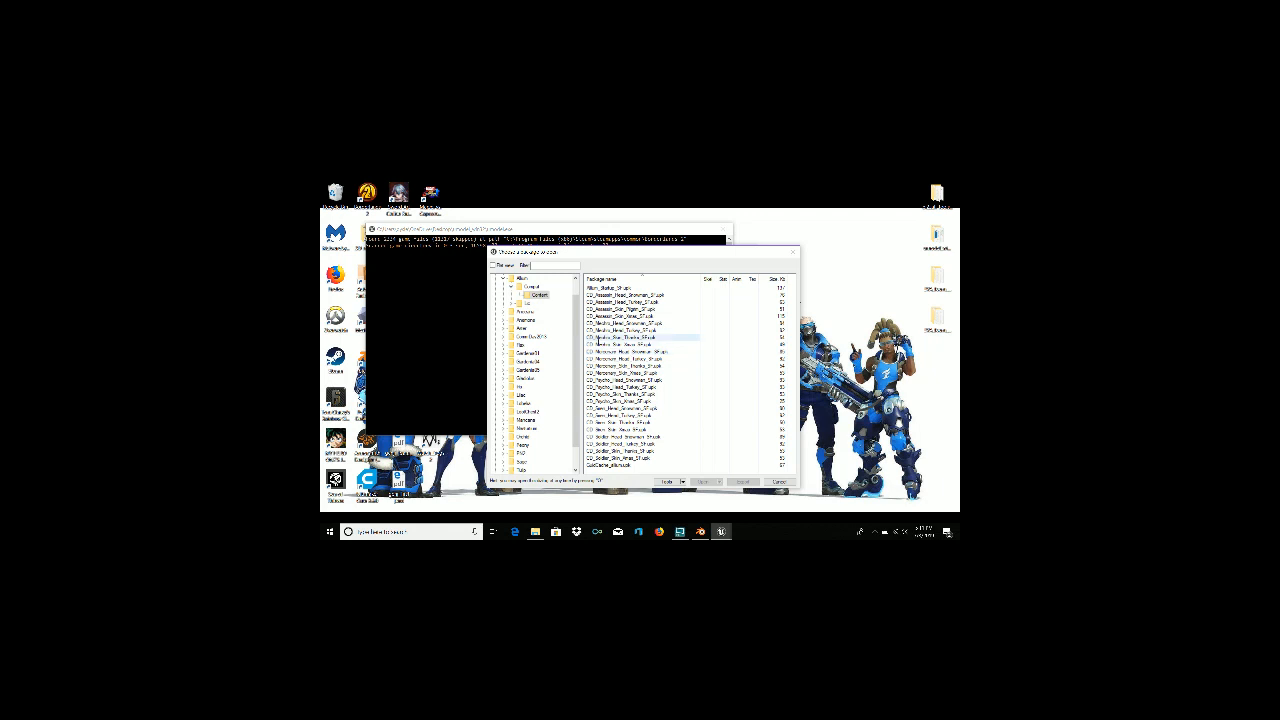
Open the second Iris_DL1 package from the Content folder under Lic in the Iris DLC
left_click(506, 386)
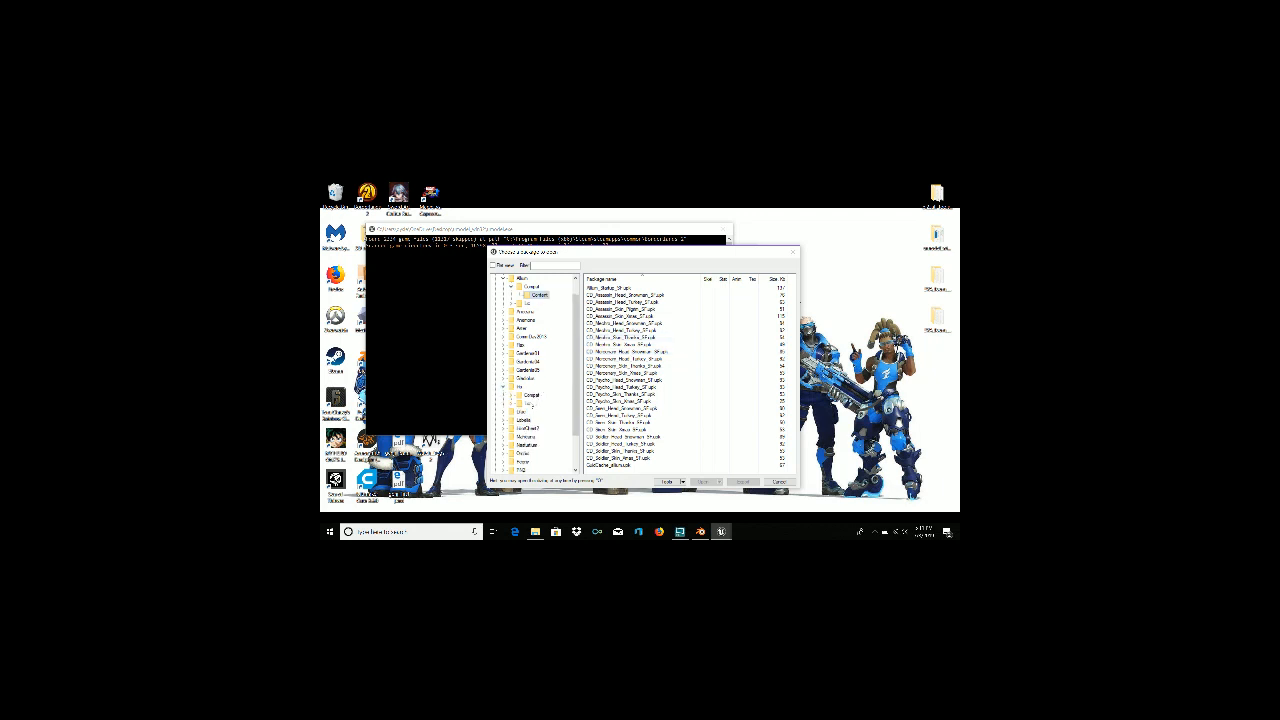
left_click(512, 404)
left_click(534, 413)
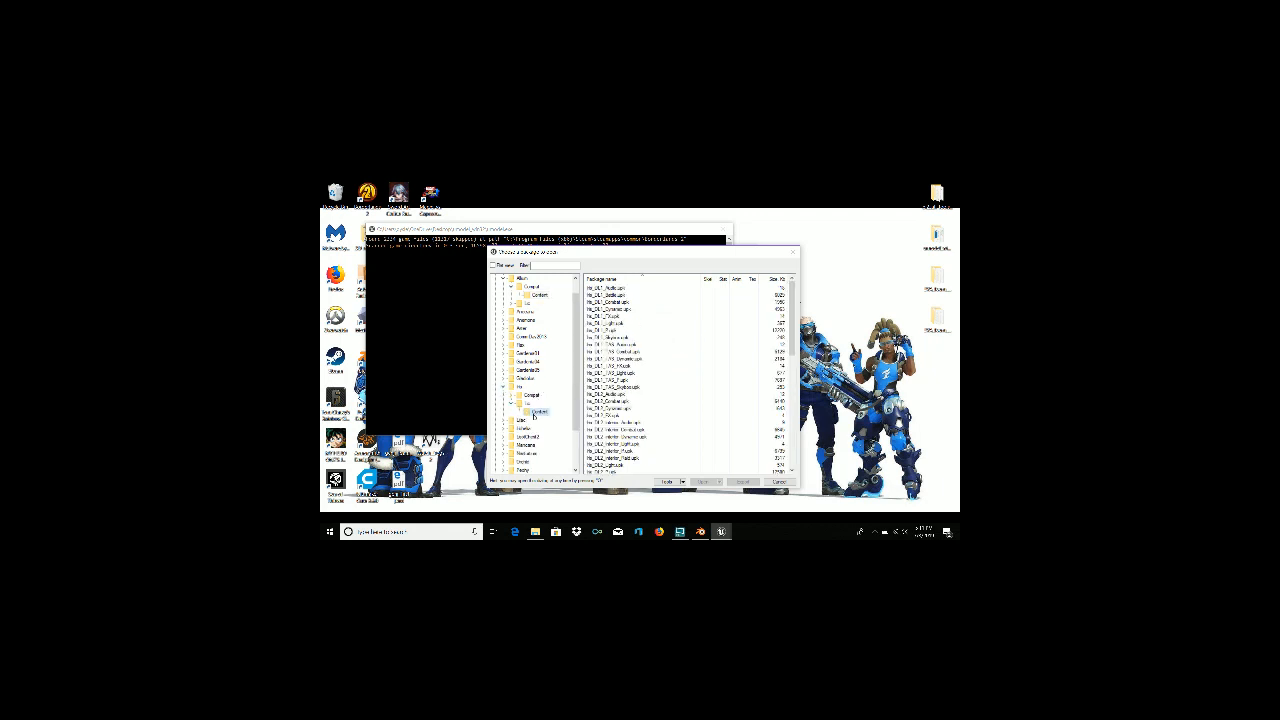
left_click(640, 295)
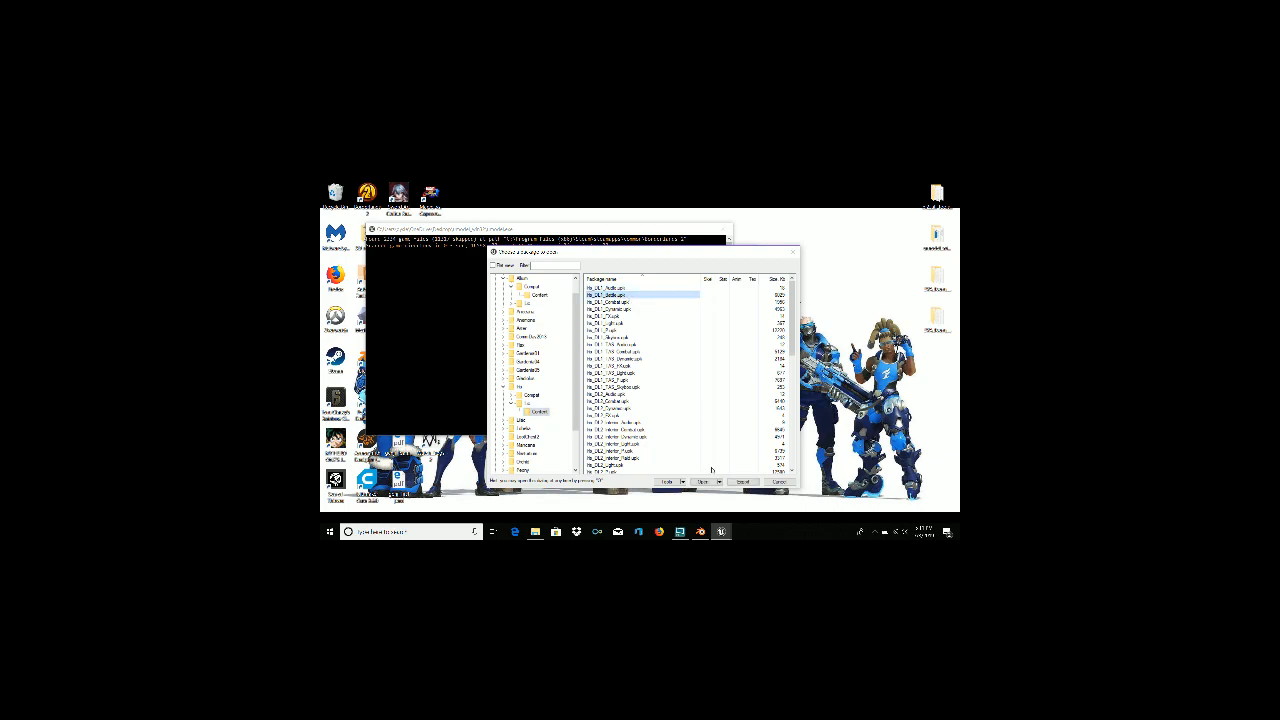
left_click(703, 482)
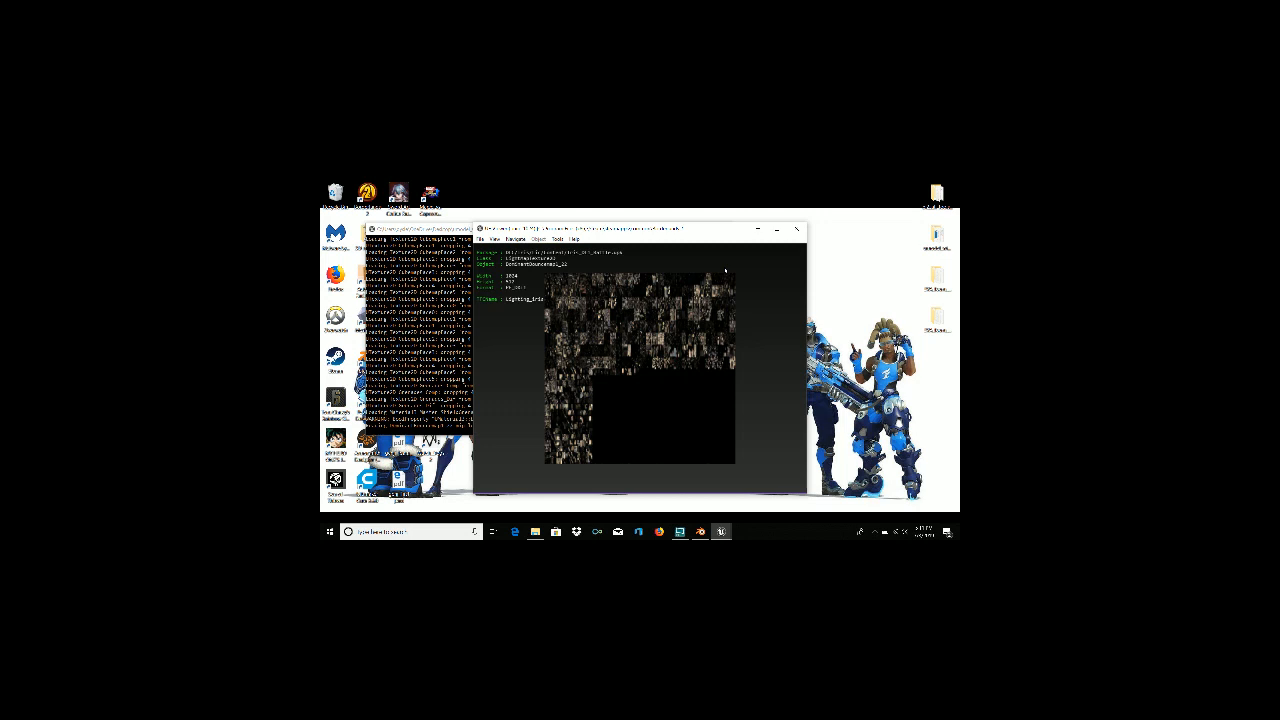
Page through the package's textures and materials to the bandit bruiser skeletal mesh and rotate it for inspection
key("Page_Down")
key("Page_Down")
key("Page_Down")
key("Page_Down")
key("Page_Down")
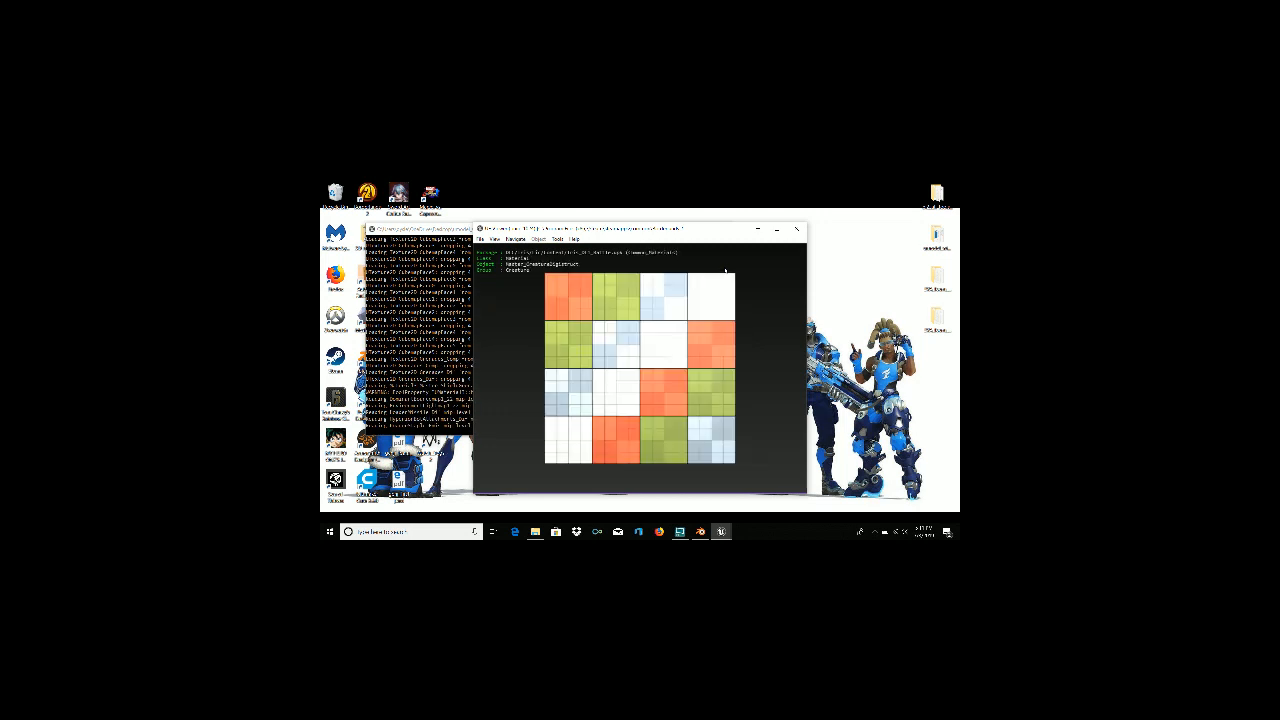
key("Page_Up")
key("Page_Up")
key("Page_Up")
key("Page_Up")
key("Page_Down")
key("Page_Down")
key("Page_Down")
key("Page_Down")
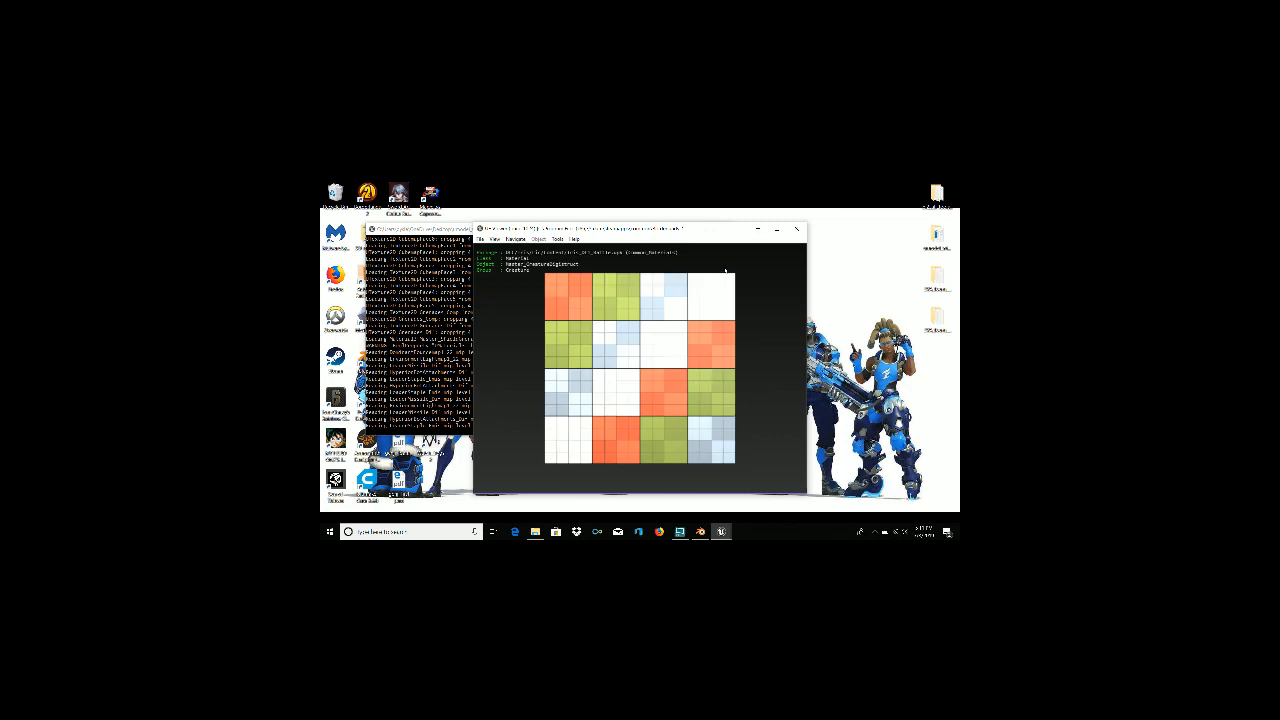
key("Page_Down")
key("Page_Down")
key("Page_Down")
key("Page_Down")
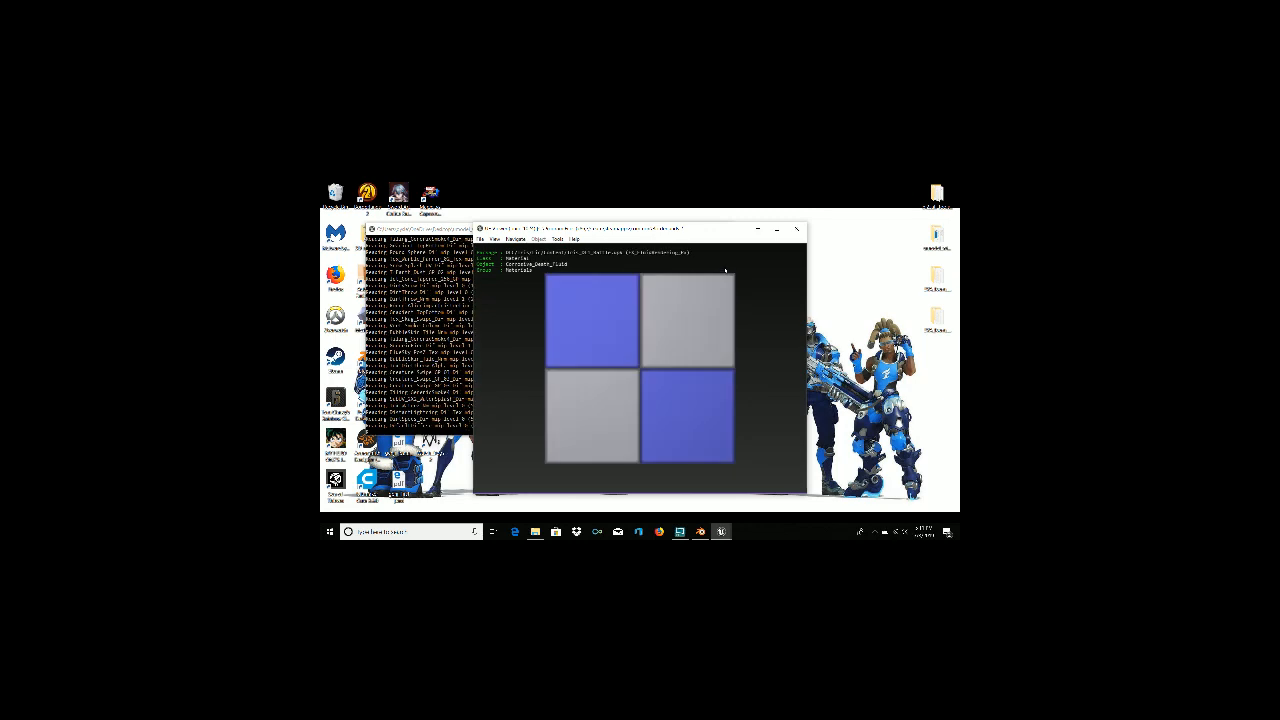
key("Page_Down")
key("Page_Down")
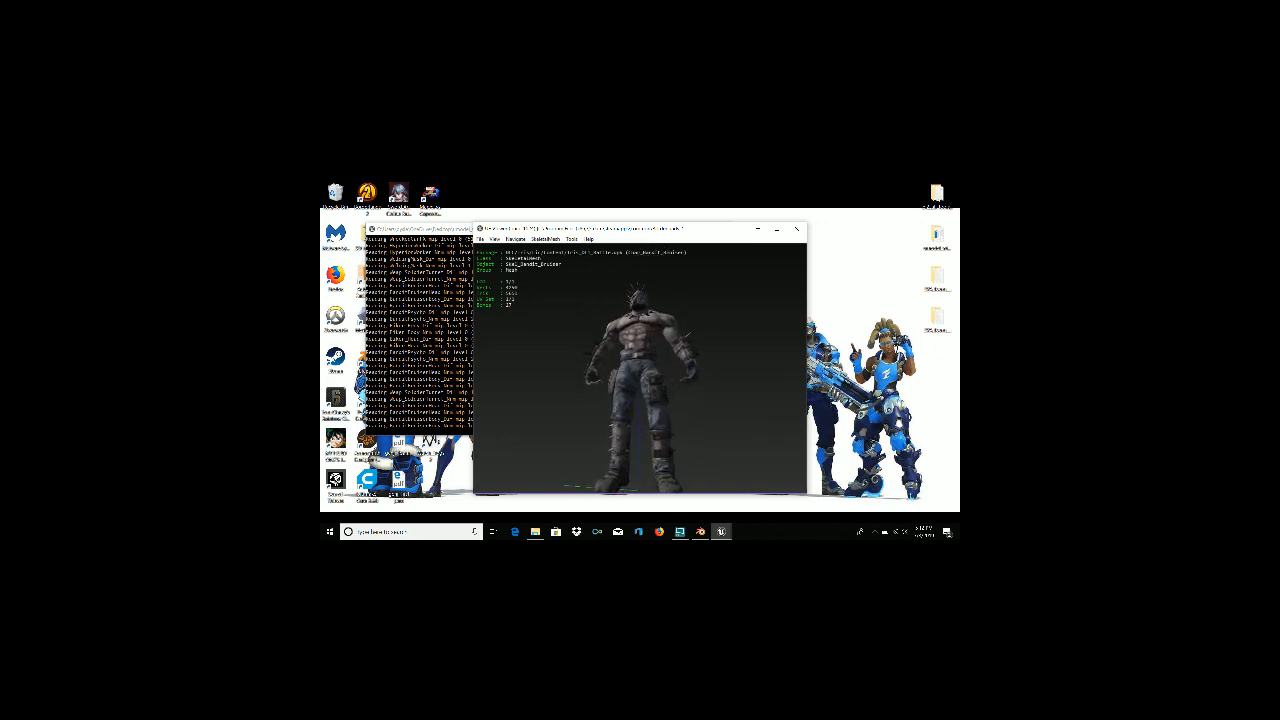
left_click_drag(655, 373, 606, 340)
Browse the following character meshes from the bandit psycho to the Hyperion worker with mechanical arms
key("Page_Down")
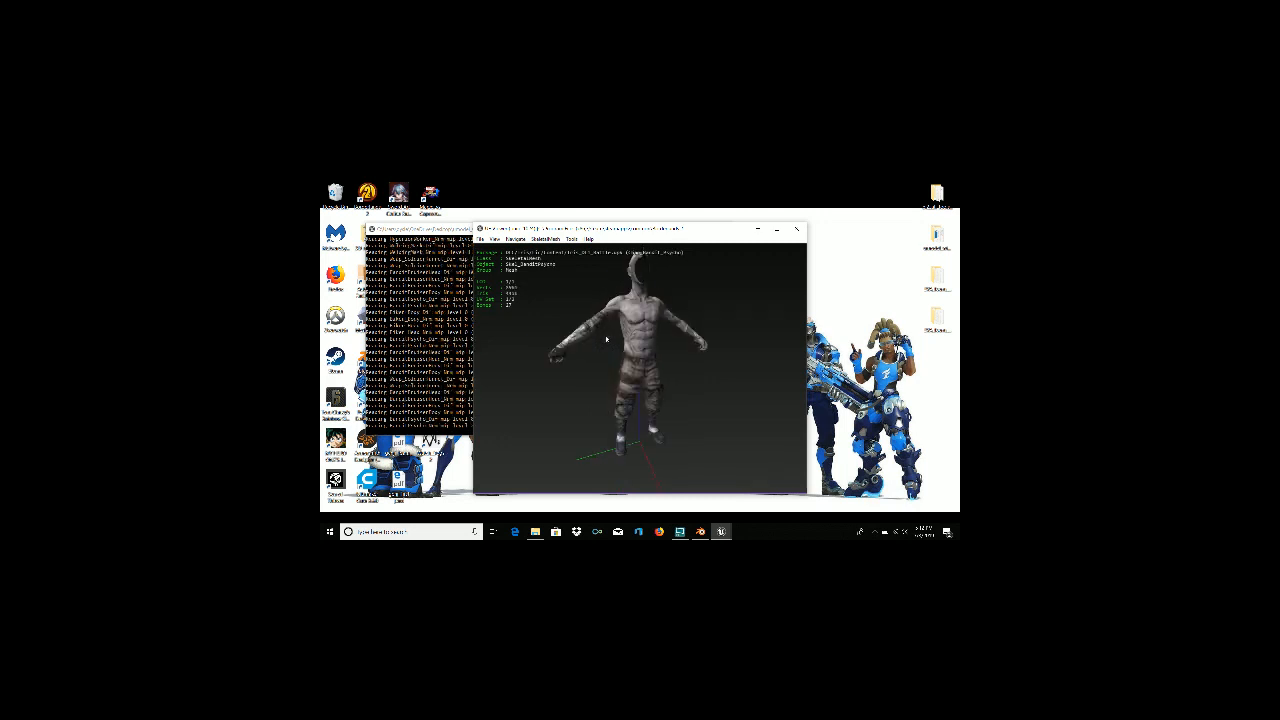
key("Page_Down")
key("Page_Down")
key("Page_Down")
key("Page_Down")
key("Page_Down")
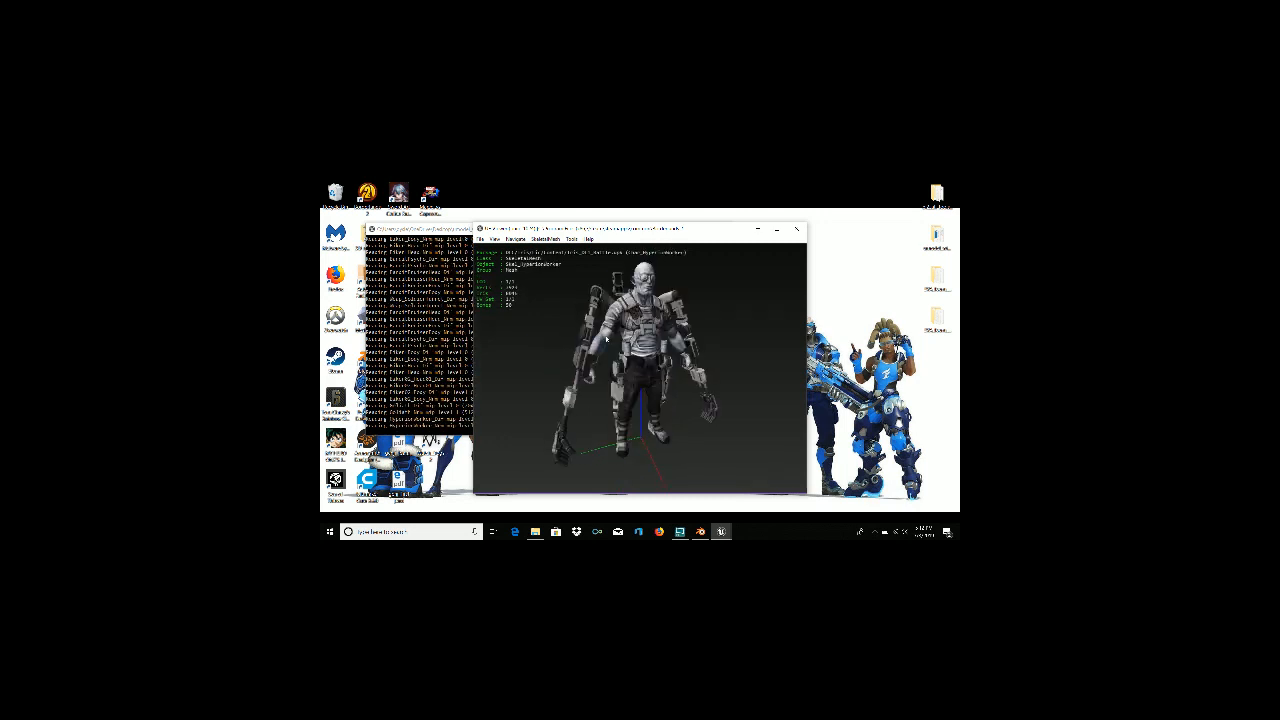
Advance past the prop meshes and the missing-texture image to the buzz-saw axe static mesh
key("Page_Down")
key("Page_Down")
key("Page_Down")
key("Page_Down")
key("Page_Down")
key("Page_Down")
key("Page_Down")
key("Page_Down")
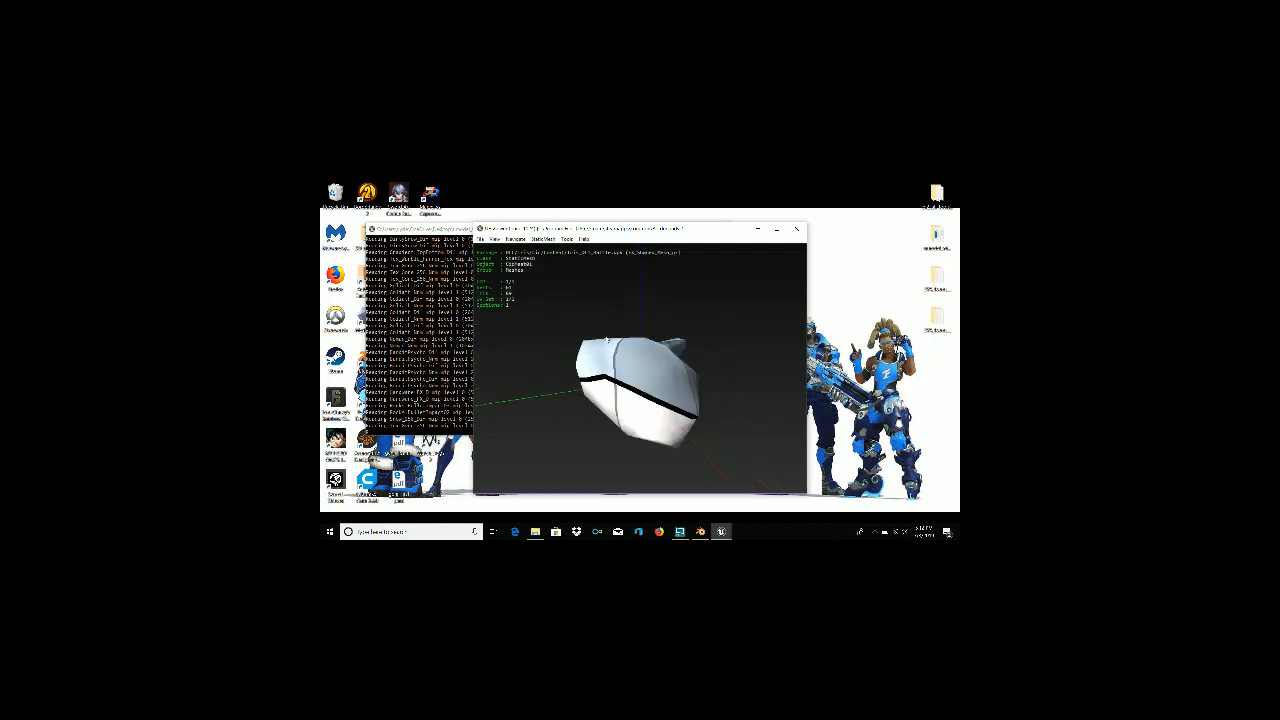
key("Page_Down")
key("Page_Down")
key("Page_Down")
key("Page_Down")
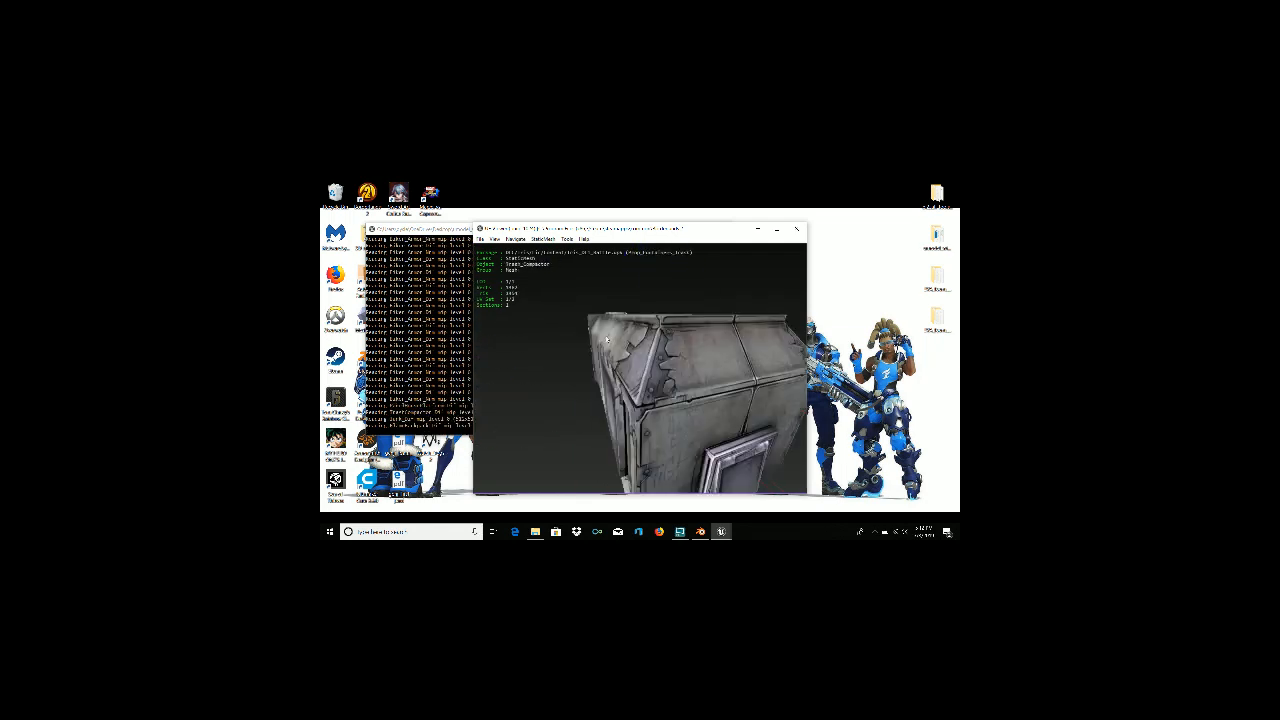
key("Page_Down")
key("Page_Down")
key("Page_Down")
key("Page_Down")
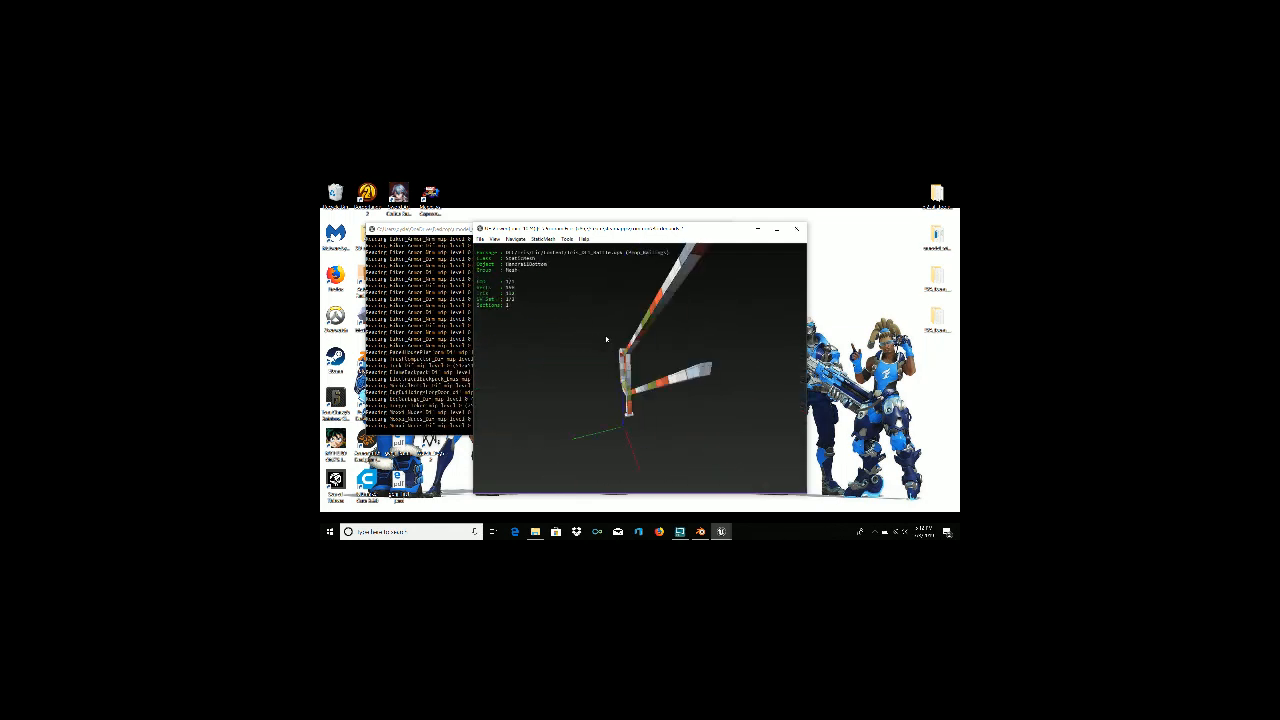
key("Page_Down")
key("Page_Down")
key("Page_Down")
key("Page_Down")
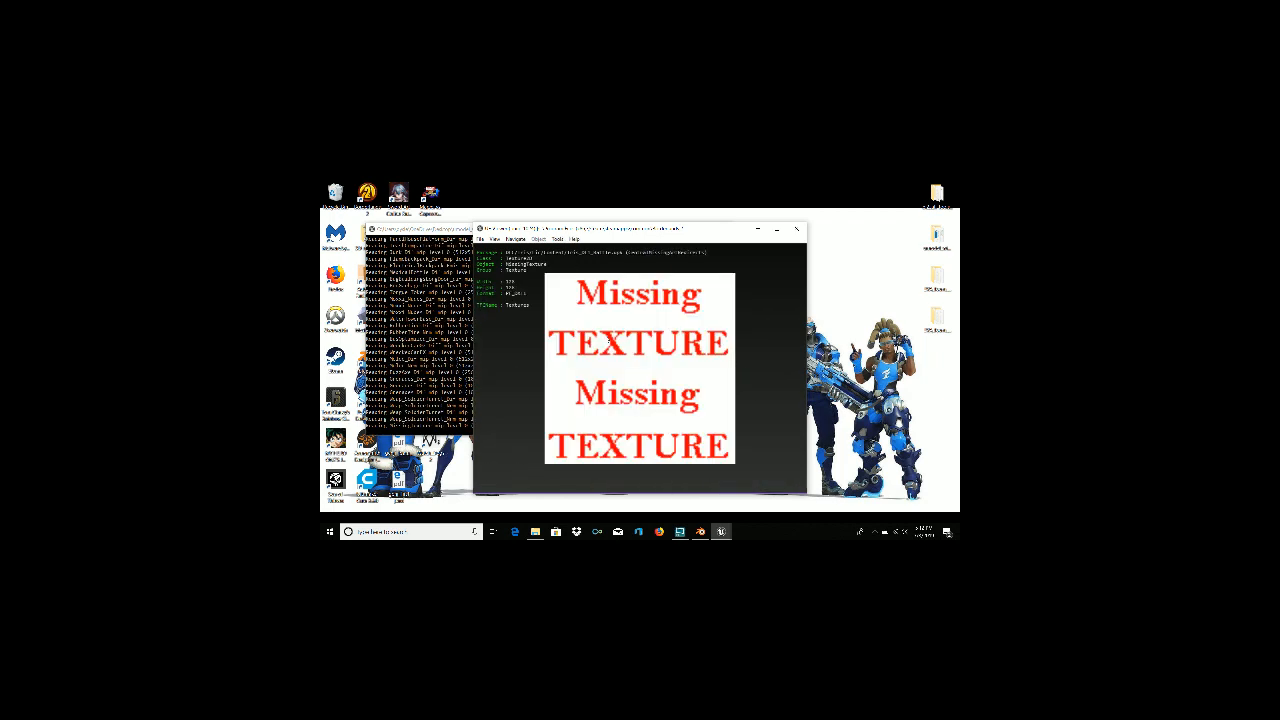
key("Page_Down")
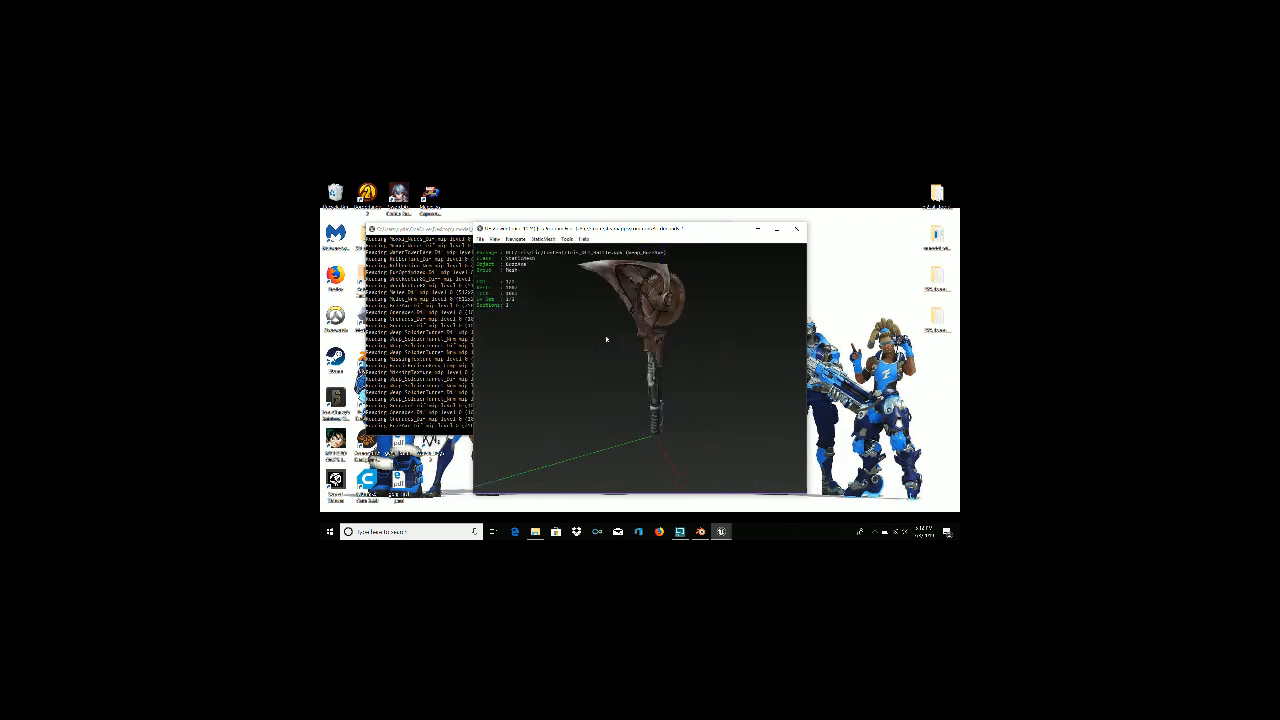
Rotate the buzz-saw axe mesh to a side view and export it
left_click_drag(680, 405, 620, 402)
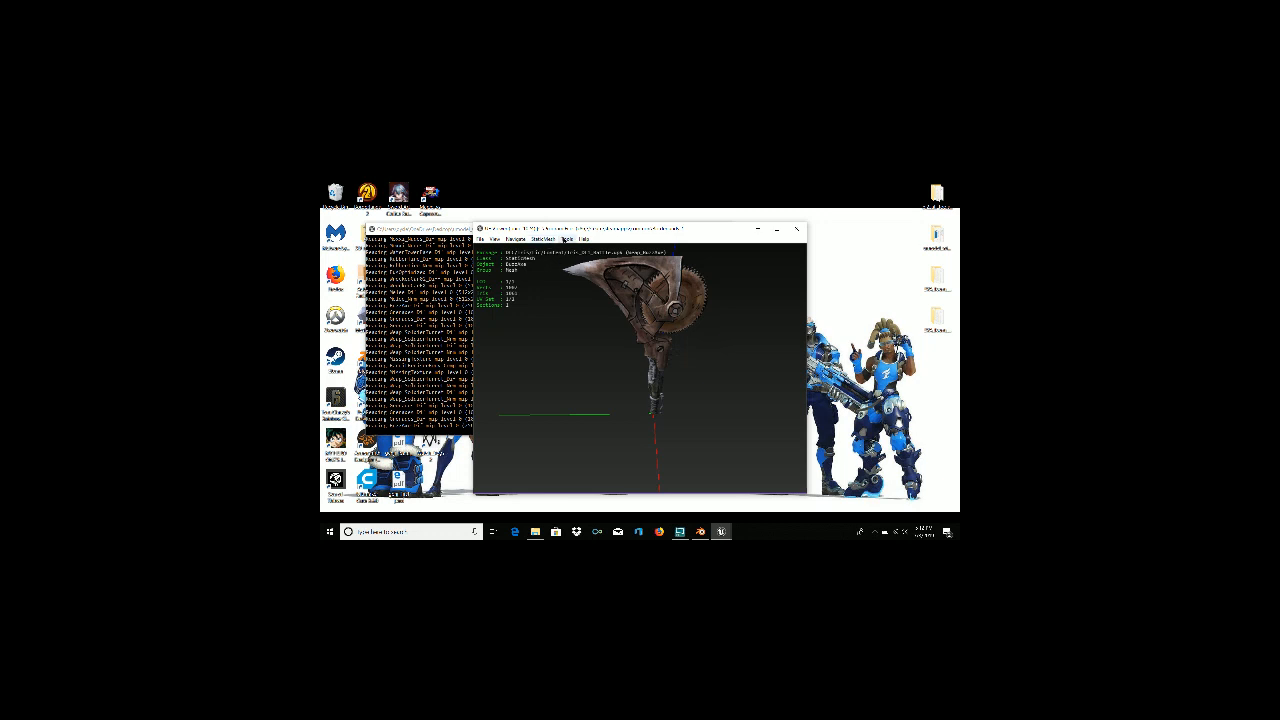
left_click(565, 240)
left_click(574, 249)
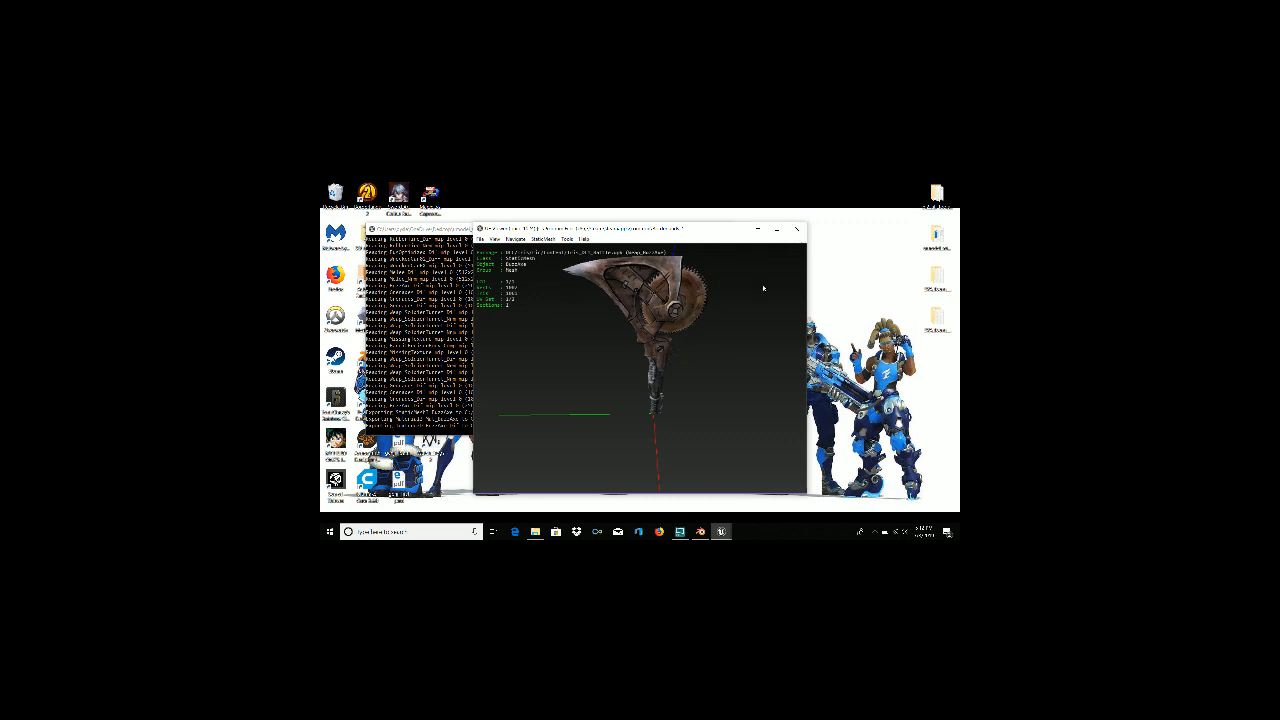
Browse the packages in the game's cooked PC content folder, from the level files to the character skins, and close the package browser
key("o")
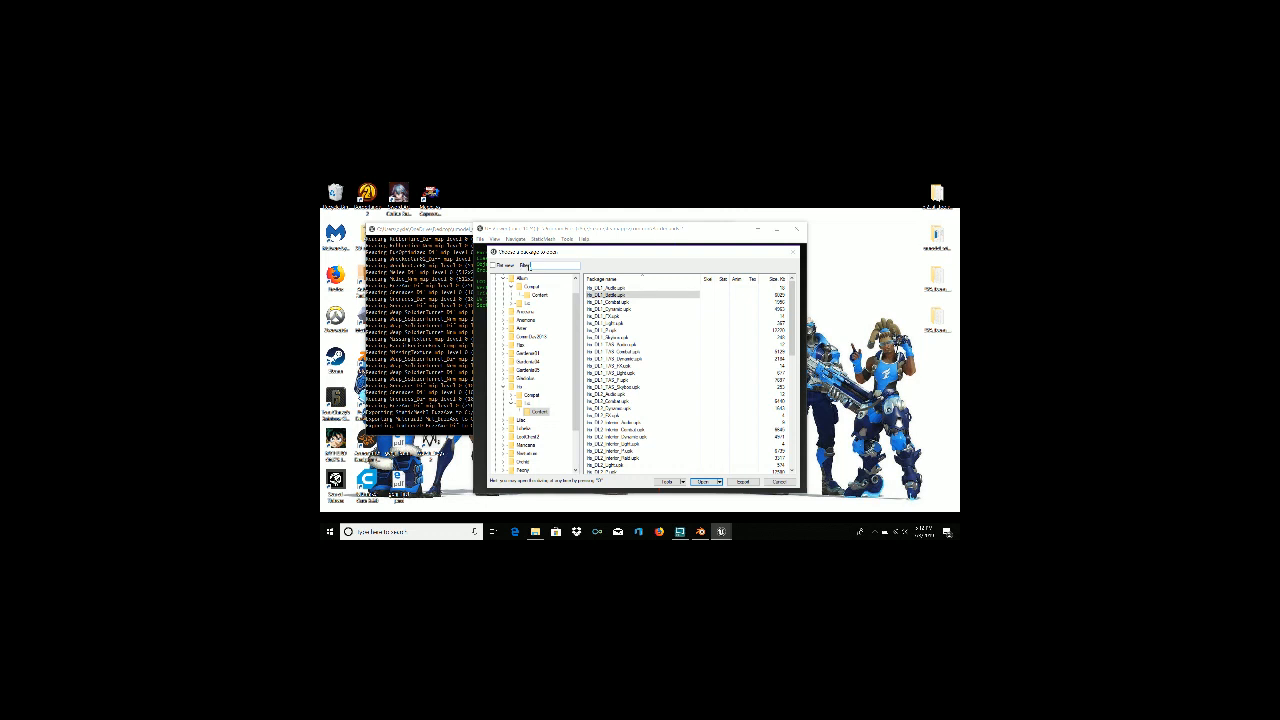
scroll(565, 418, "up", 2)
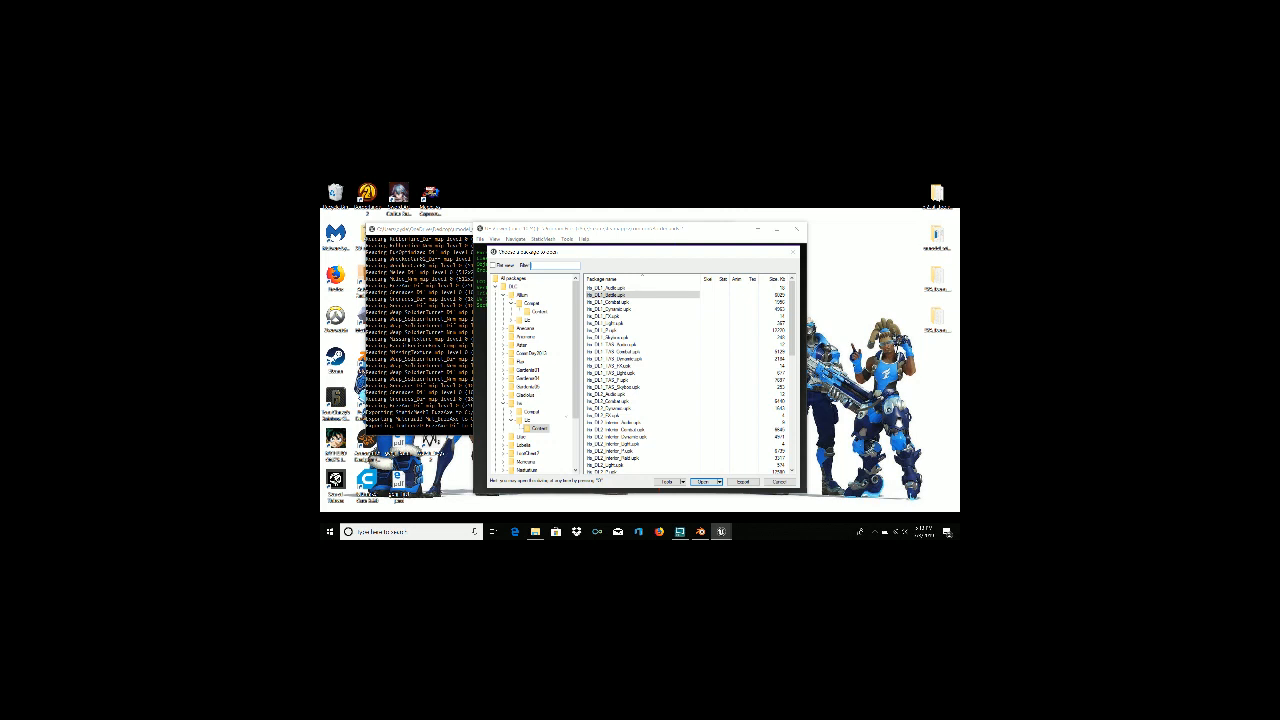
scroll(566, 414, "down", 3)
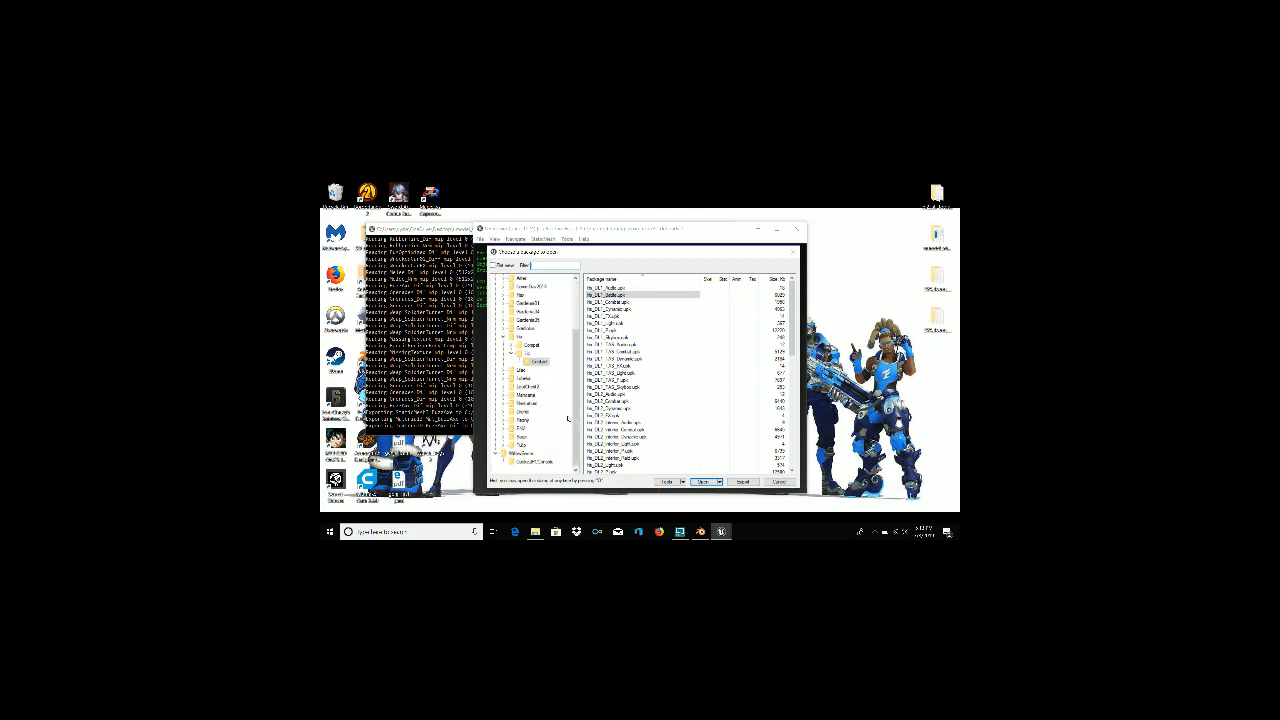
left_click(533, 462)
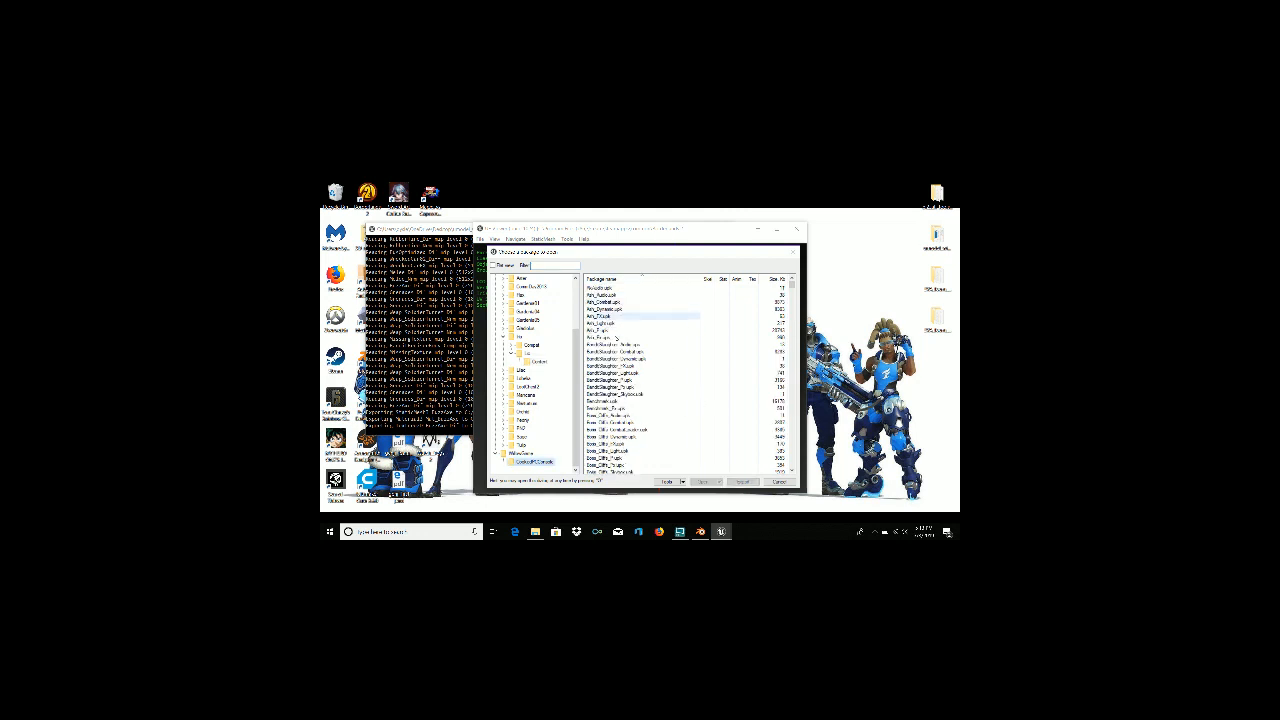
scroll(617, 357, "down", 6)
scroll(617, 357, "down", 10)
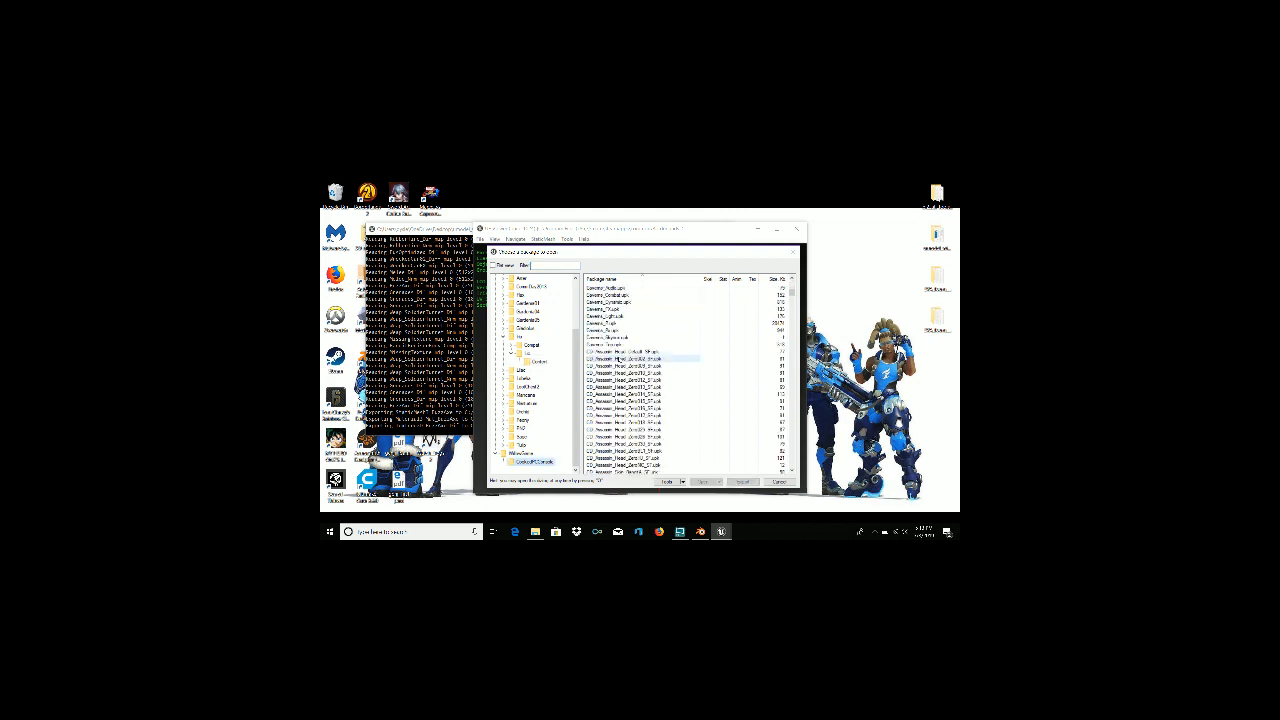
scroll(698, 357, "down", 10)
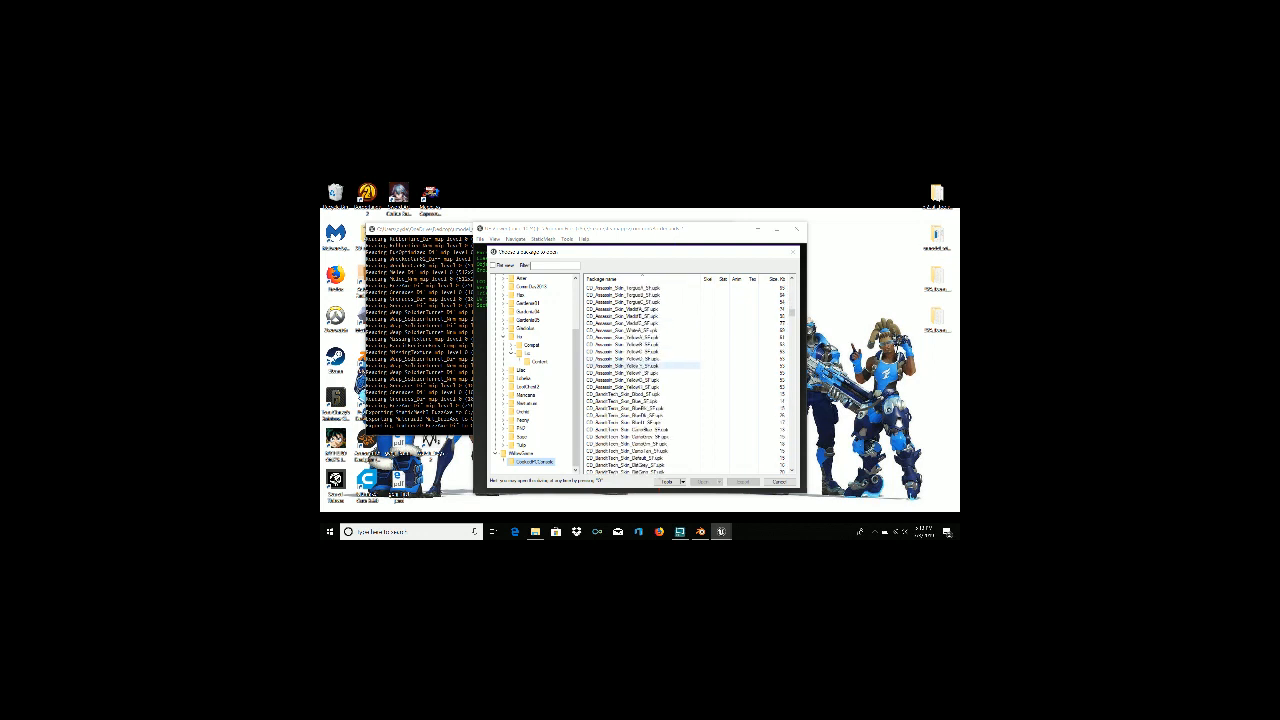
scroll(694, 387, "down", 5)
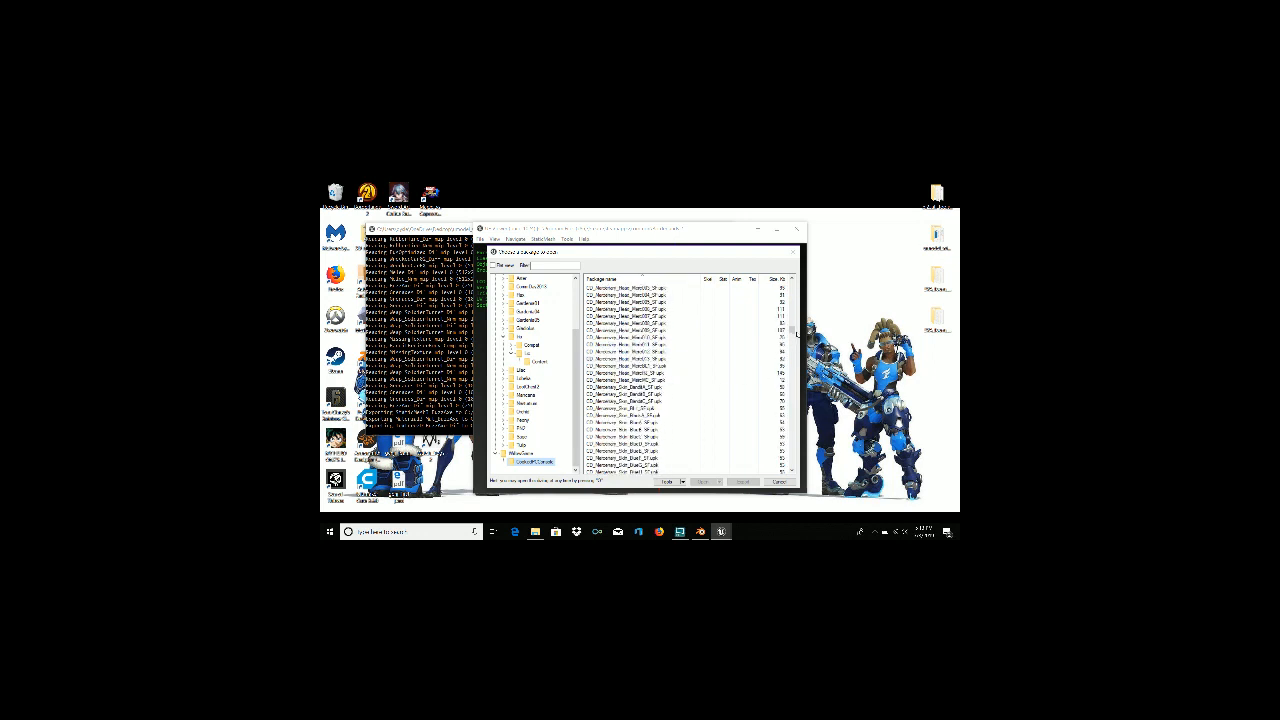
left_click_drag(797, 333, 792, 458)
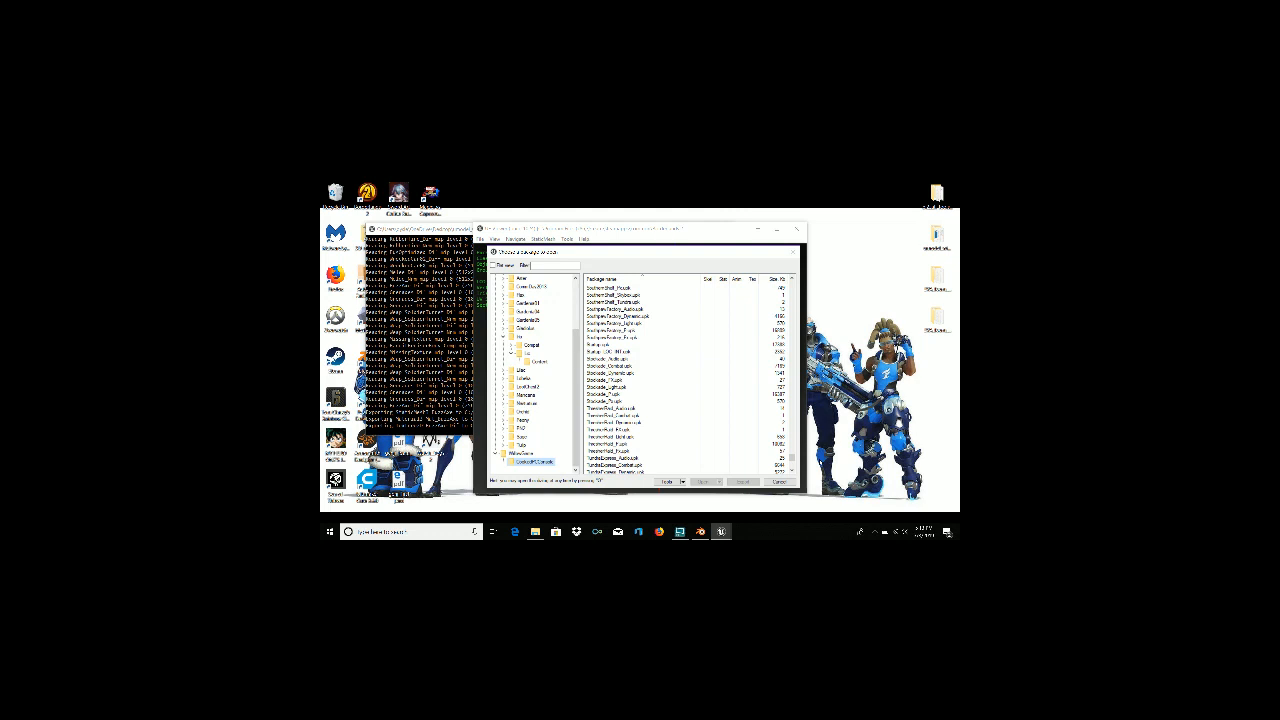
scroll(715, 400, "up", 20)
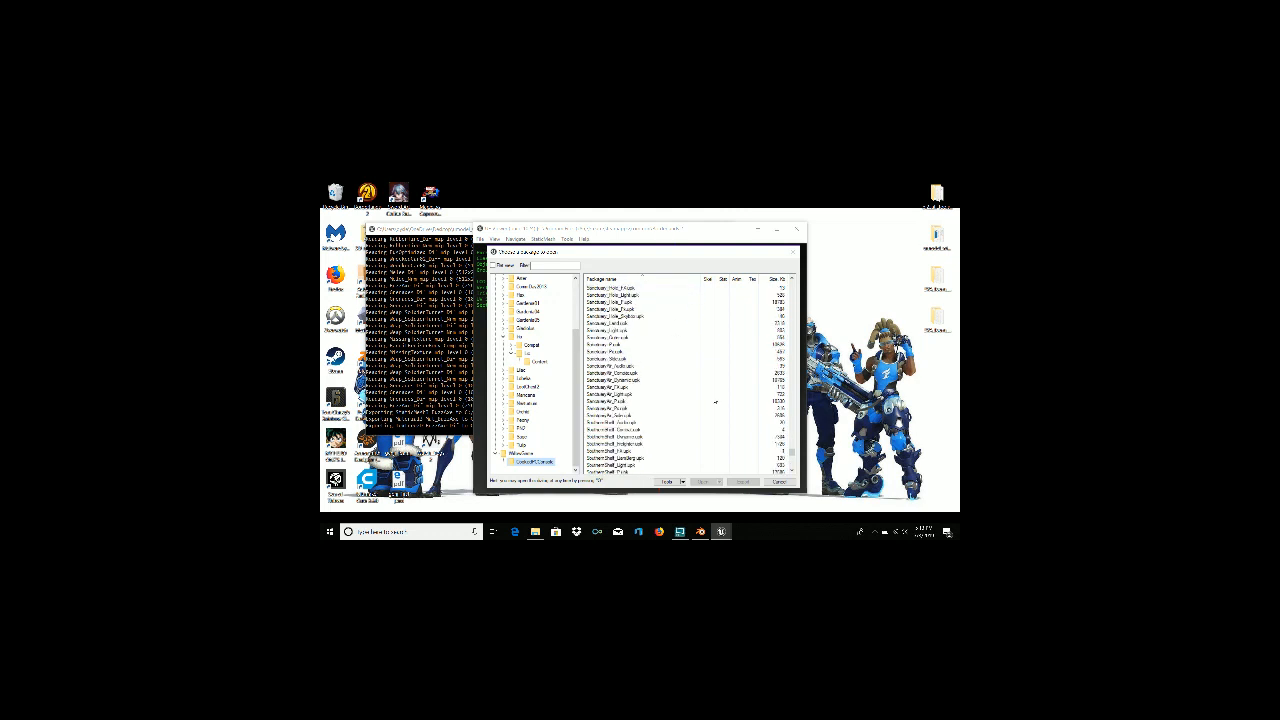
scroll(715, 400, "up", 20)
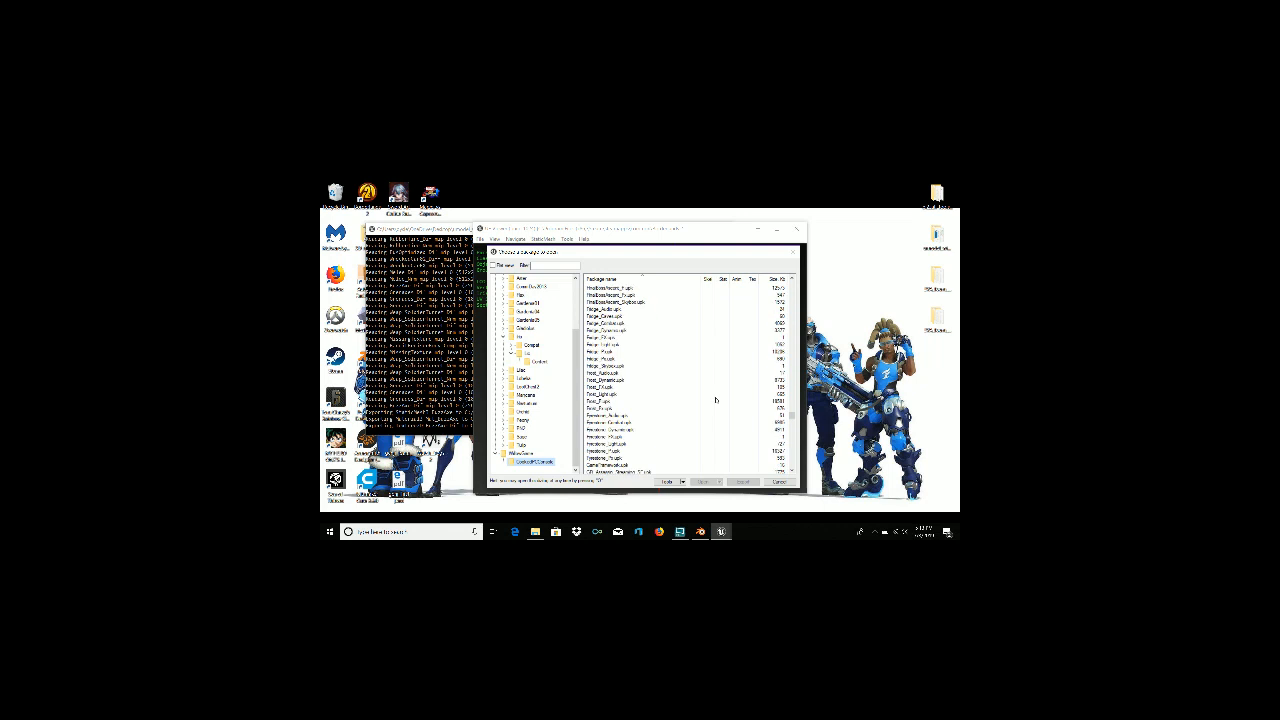
scroll(715, 400, "up", 6)
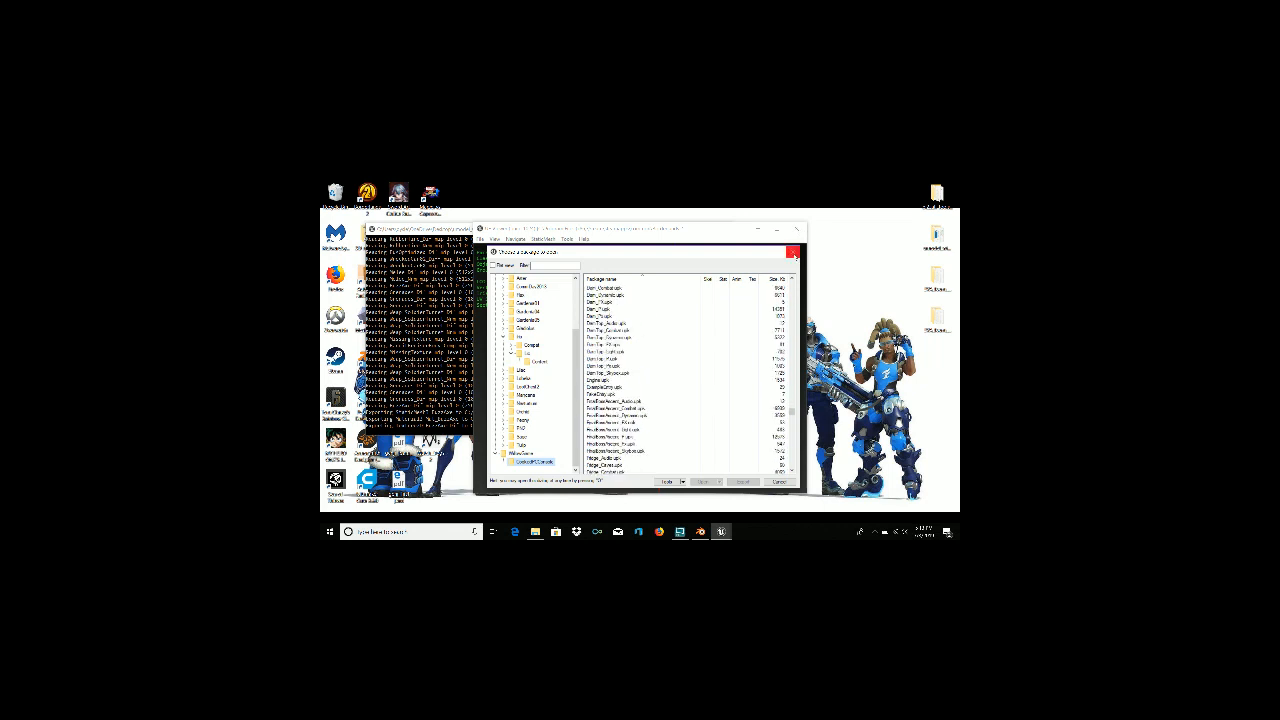
left_click(792, 253)
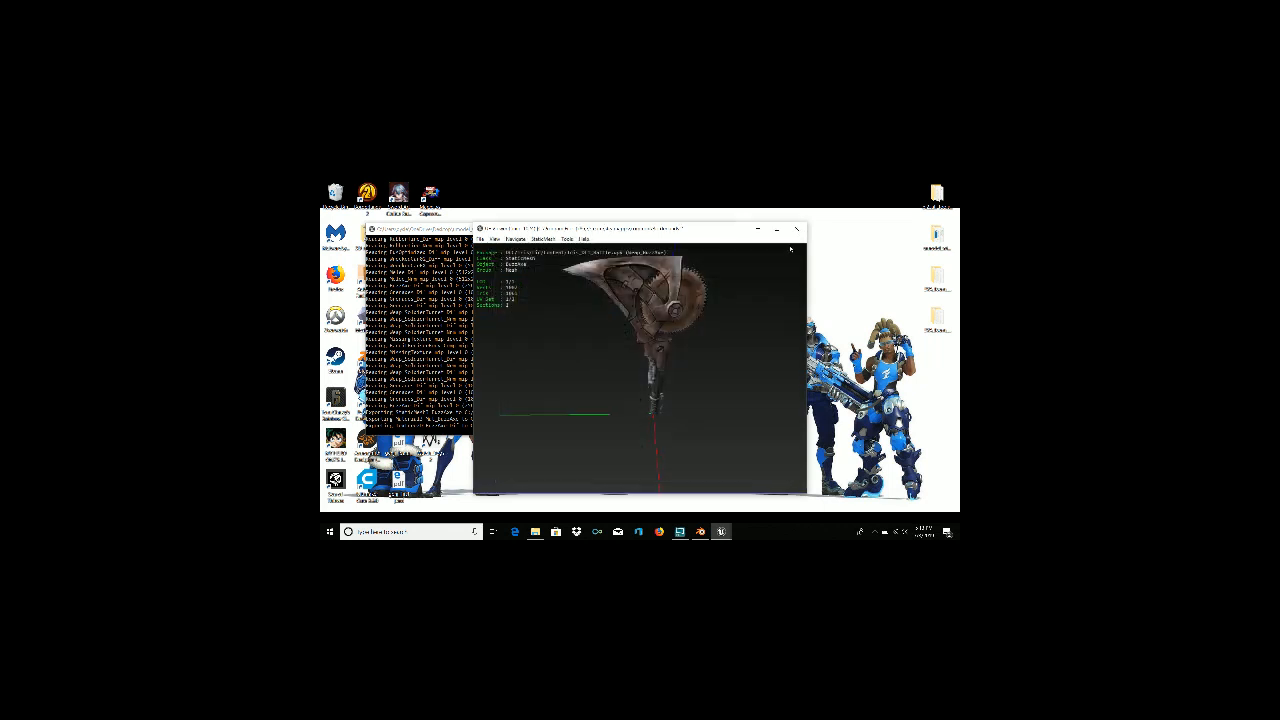
Close UE Viewer and its program folder window, and switch to Blender
left_click(796, 229)
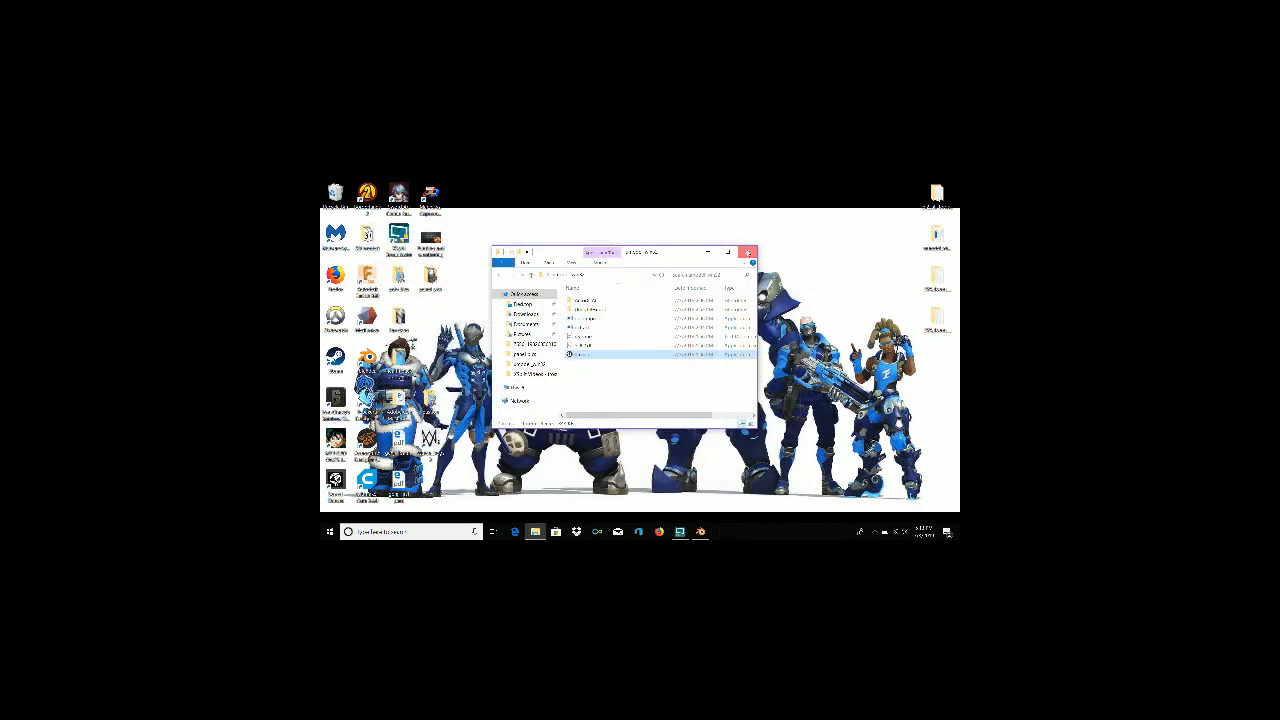
left_click(746, 251)
left_click(701, 535)
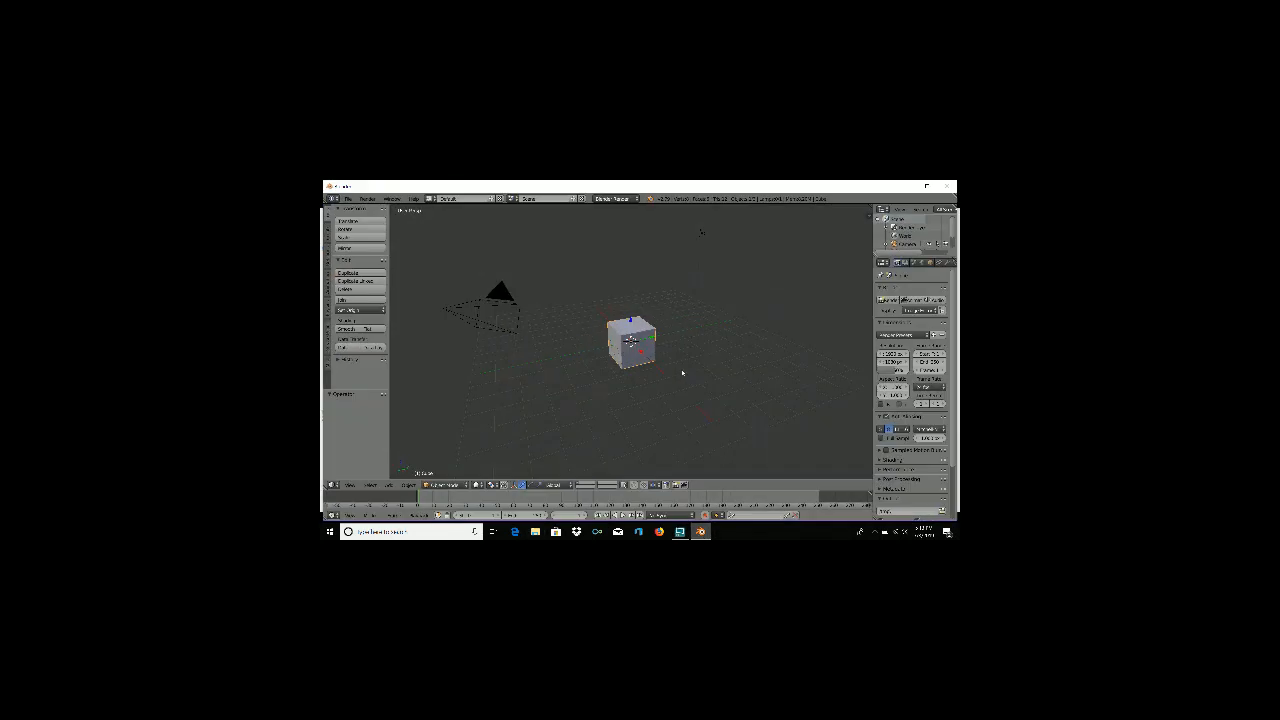
Delete the default cube, camera and lamp from the scene
key("x")
left_click(630, 338)
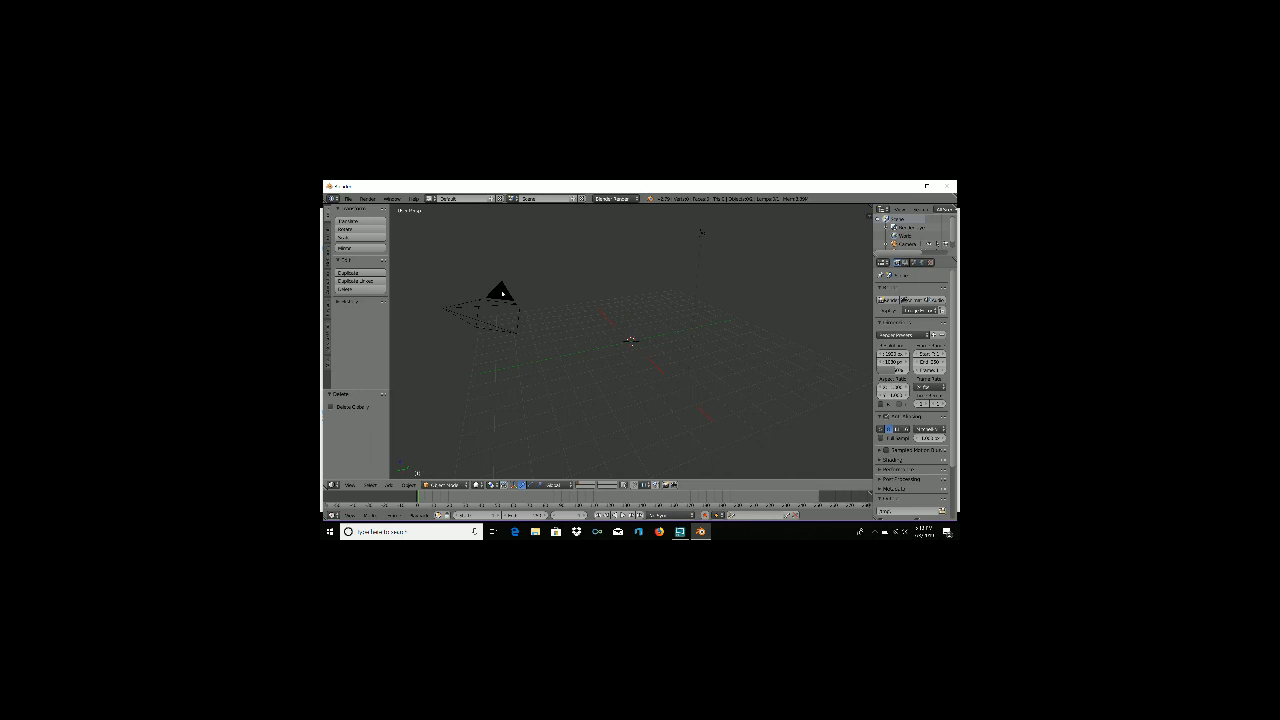
right_click(503, 292)
key("x")
left_click(500, 291)
right_click(701, 236)
key("x")
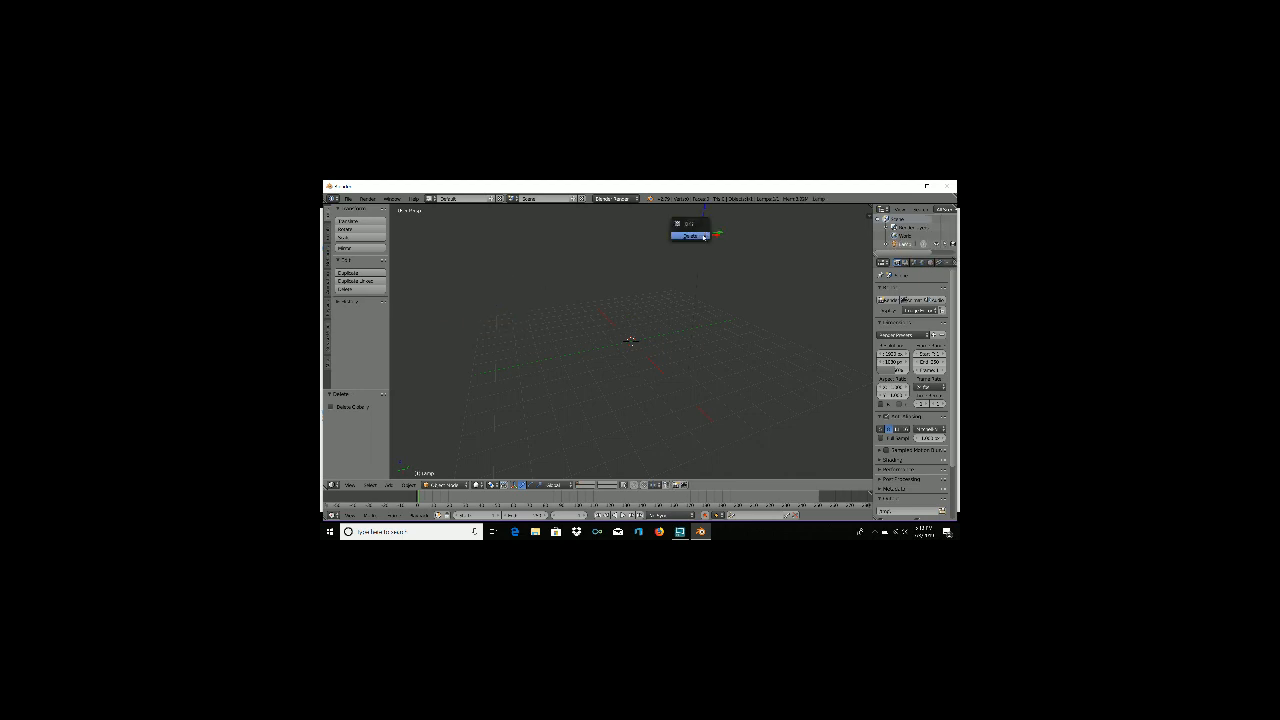
left_click(700, 238)
Import the buzz-saw axe mesh with the Skeleton Mesh (.psk) importer from the UModel export folder on the Desktop
left_click(349, 198)
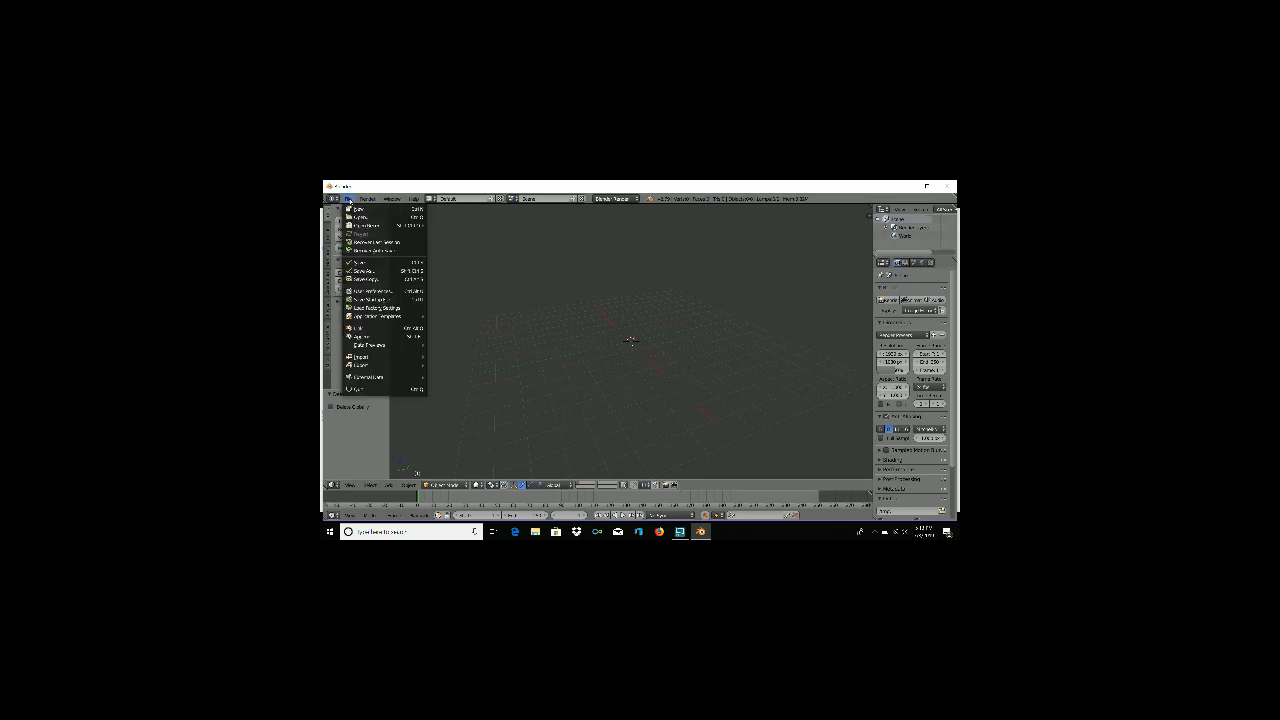
left_click(347, 198)
mouse_move(367, 358)
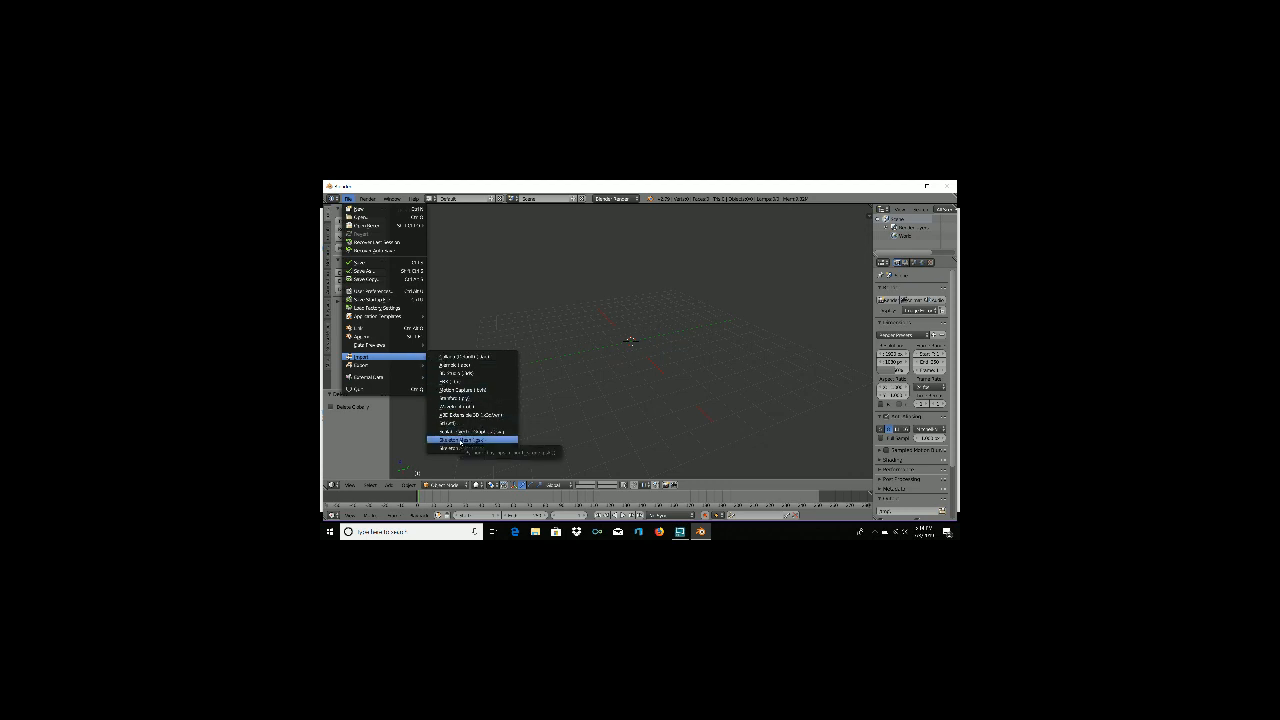
left_click(460, 441)
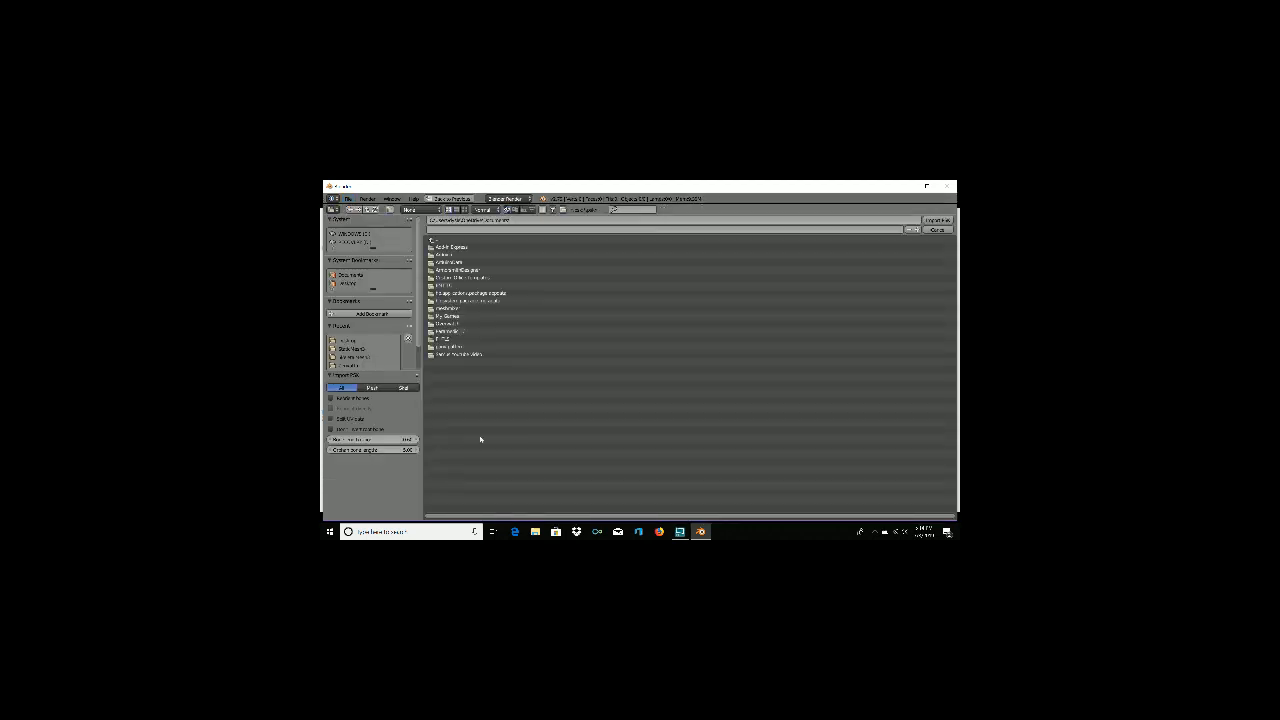
left_click(379, 354)
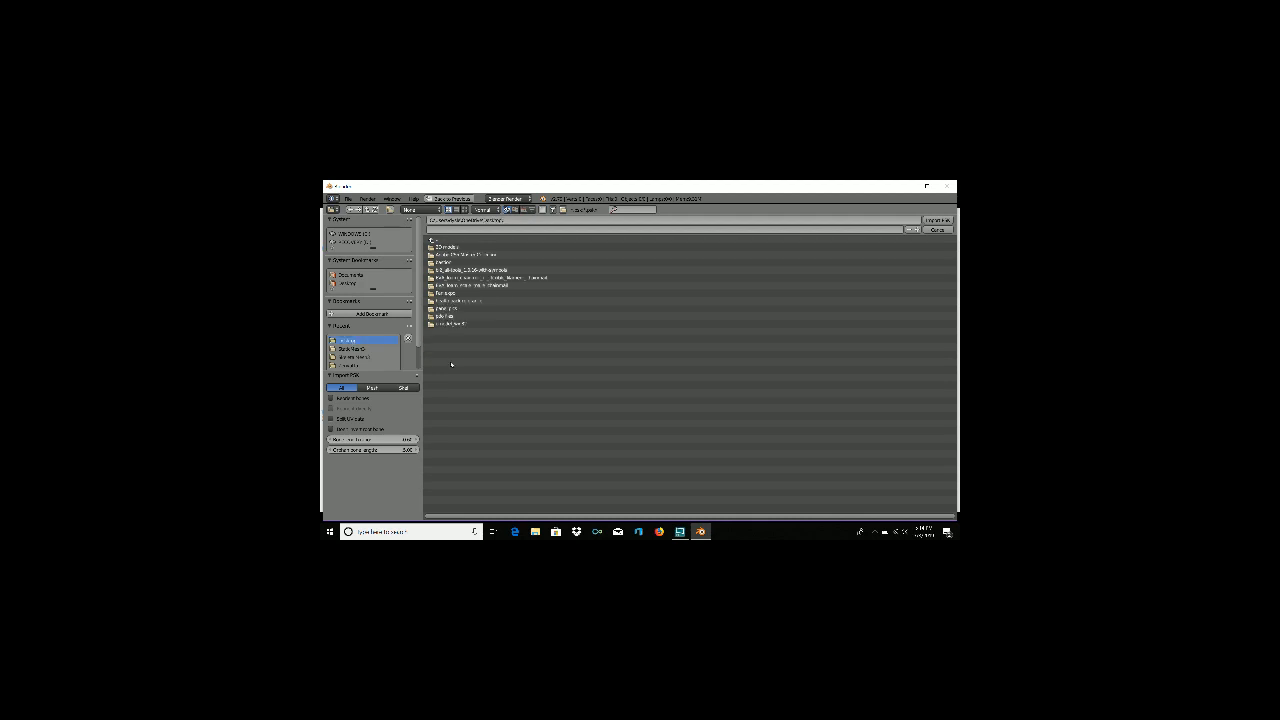
left_click(451, 322)
left_click(452, 254)
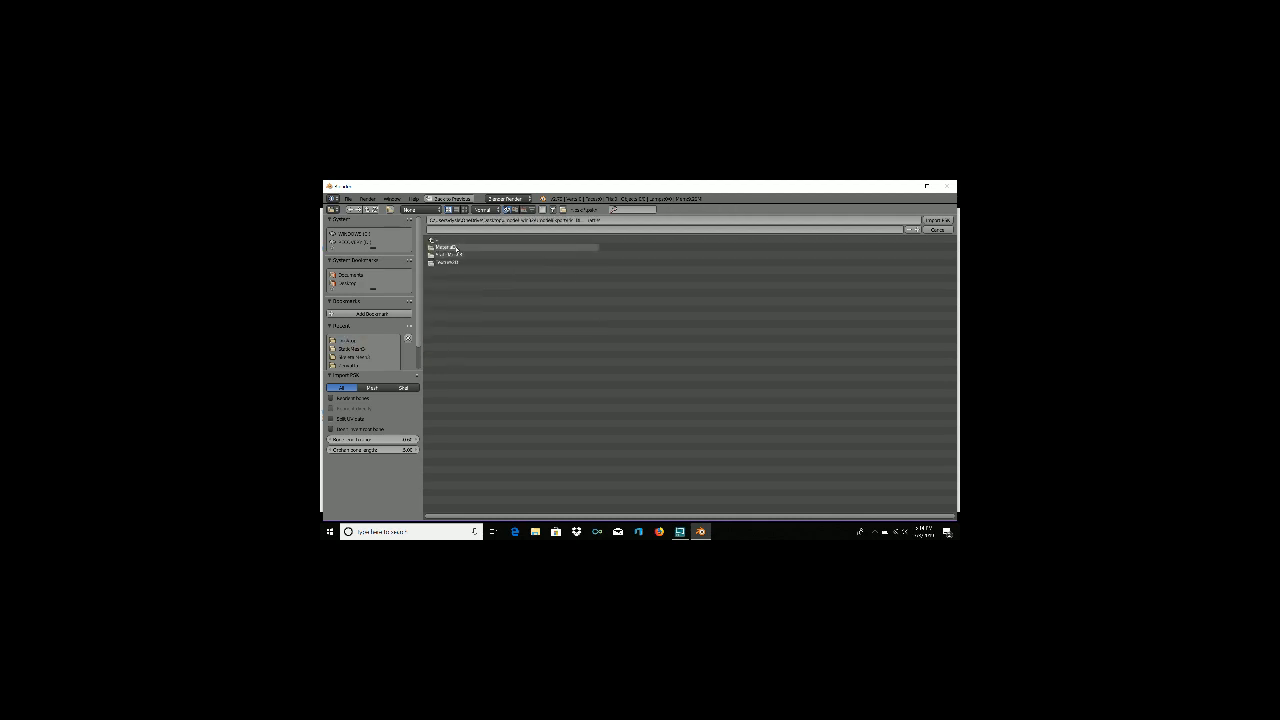
left_click(454, 248)
left_click(434, 240)
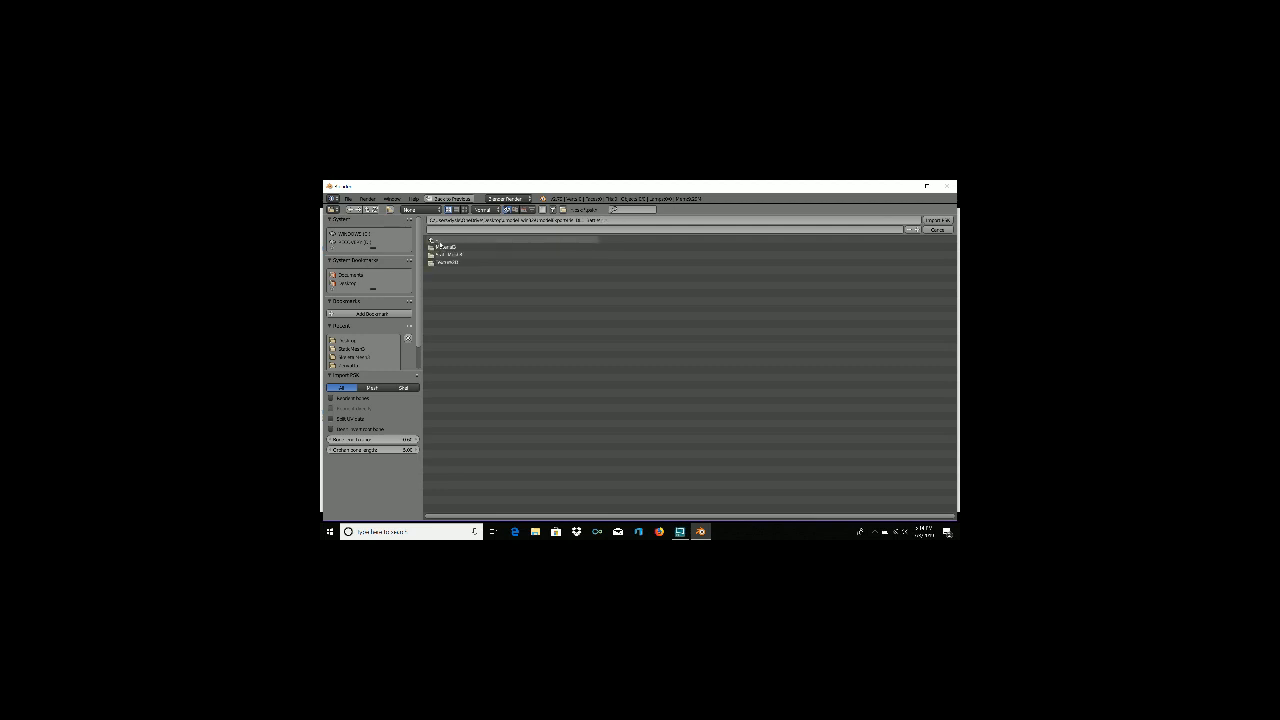
left_click(447, 254)
left_click(433, 240)
left_click(447, 254)
double_click(453, 248)
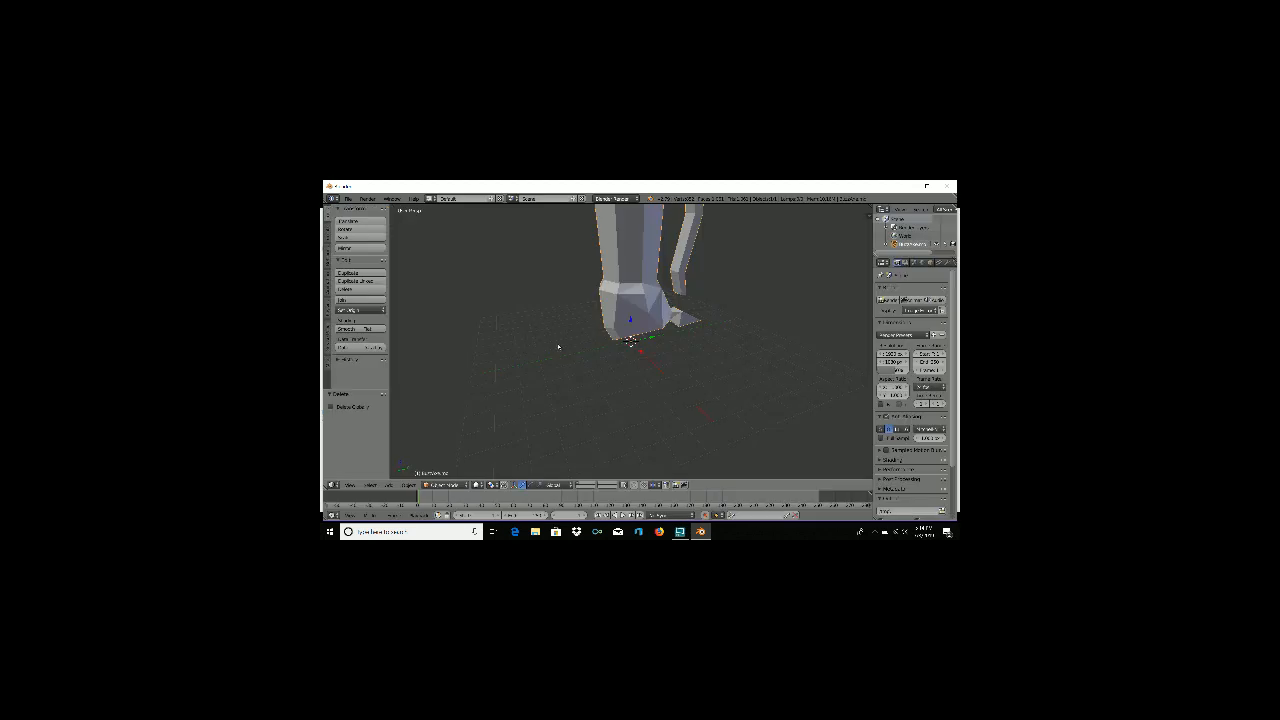
Move the imported axe down so its handle crosses the centre of the grid, and check it from the side
scroll(684, 391, "up", 6)
scroll(684, 391, "down", 8)
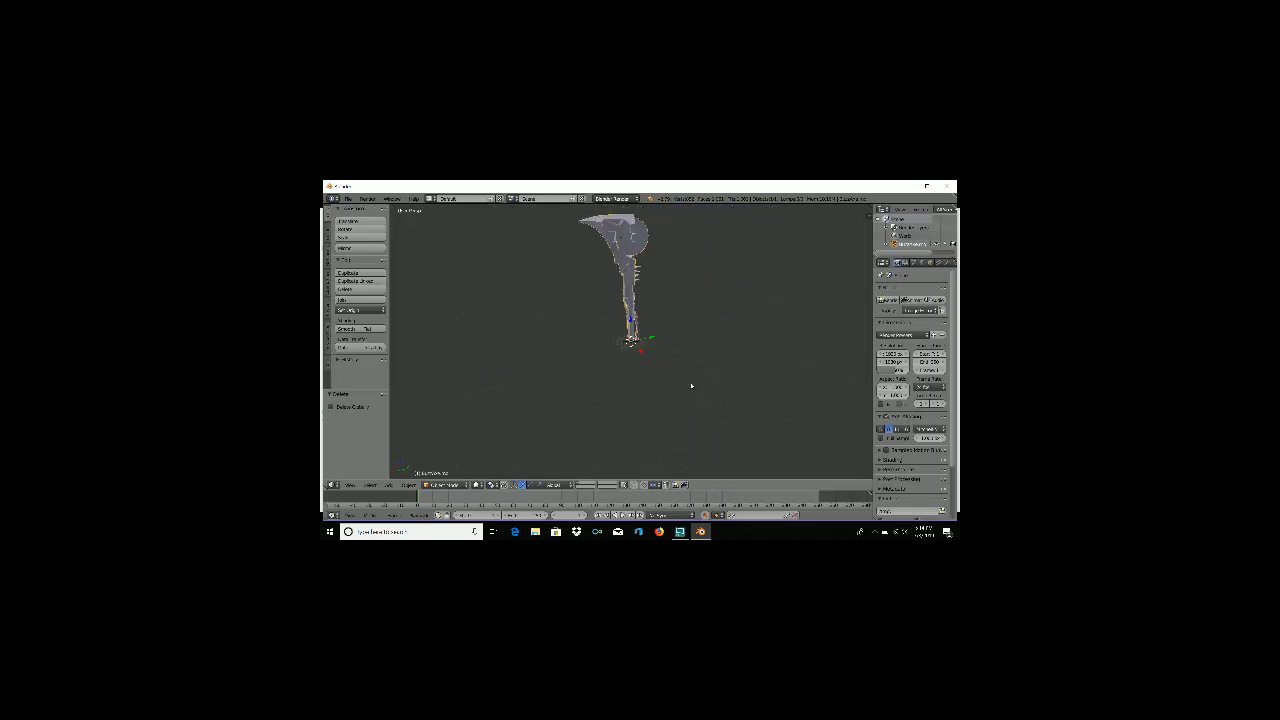
middle_click_drag(682, 322, 680, 303)
key("g")
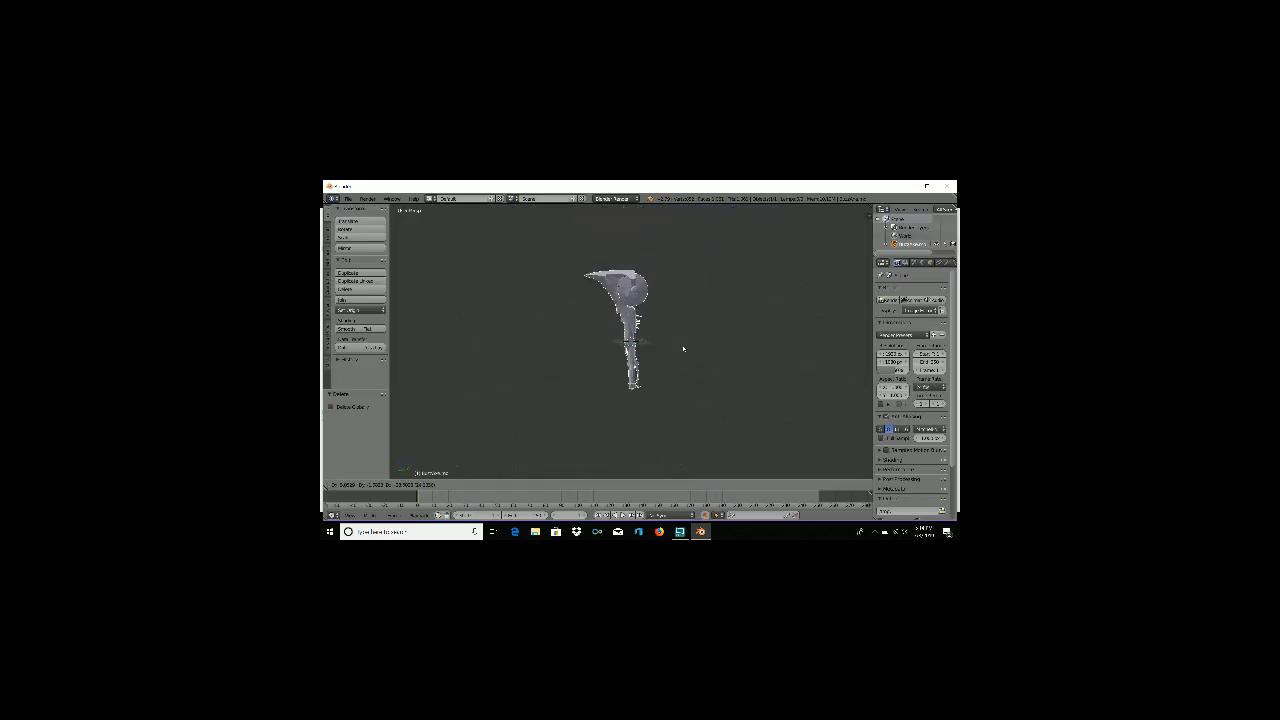
left_click(682, 349)
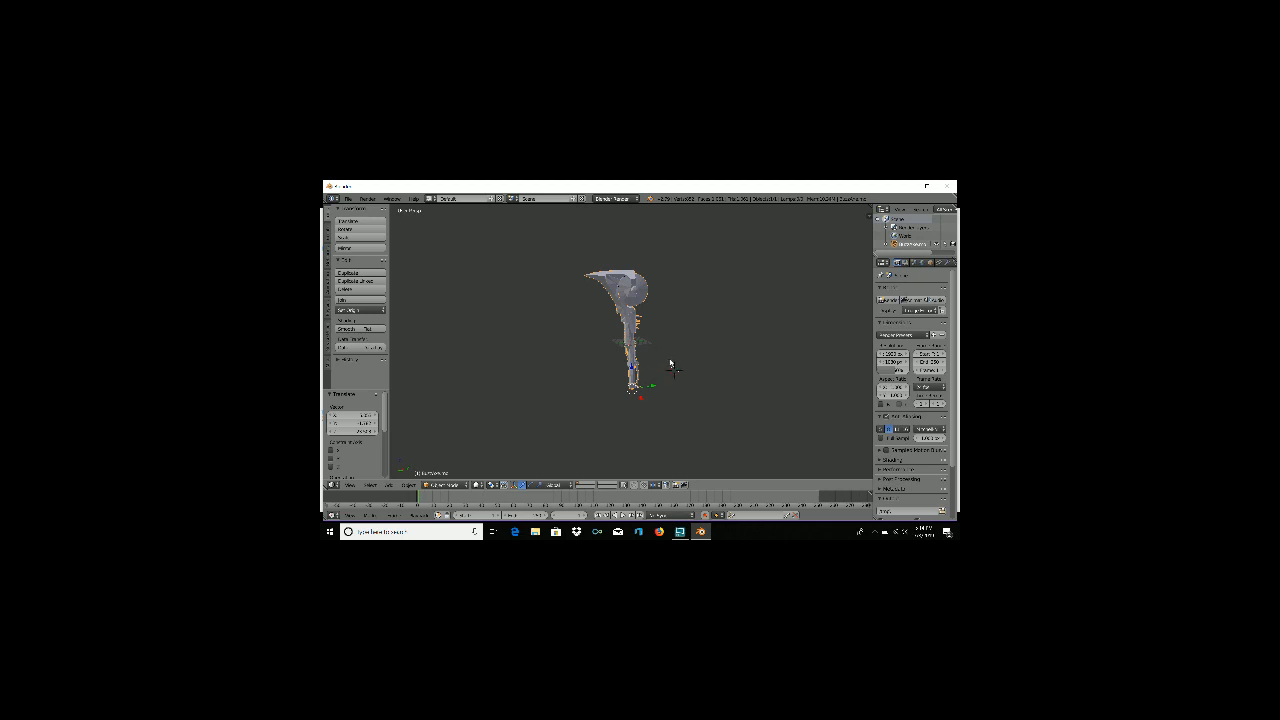
middle_click_drag(670, 365, 617, 364)
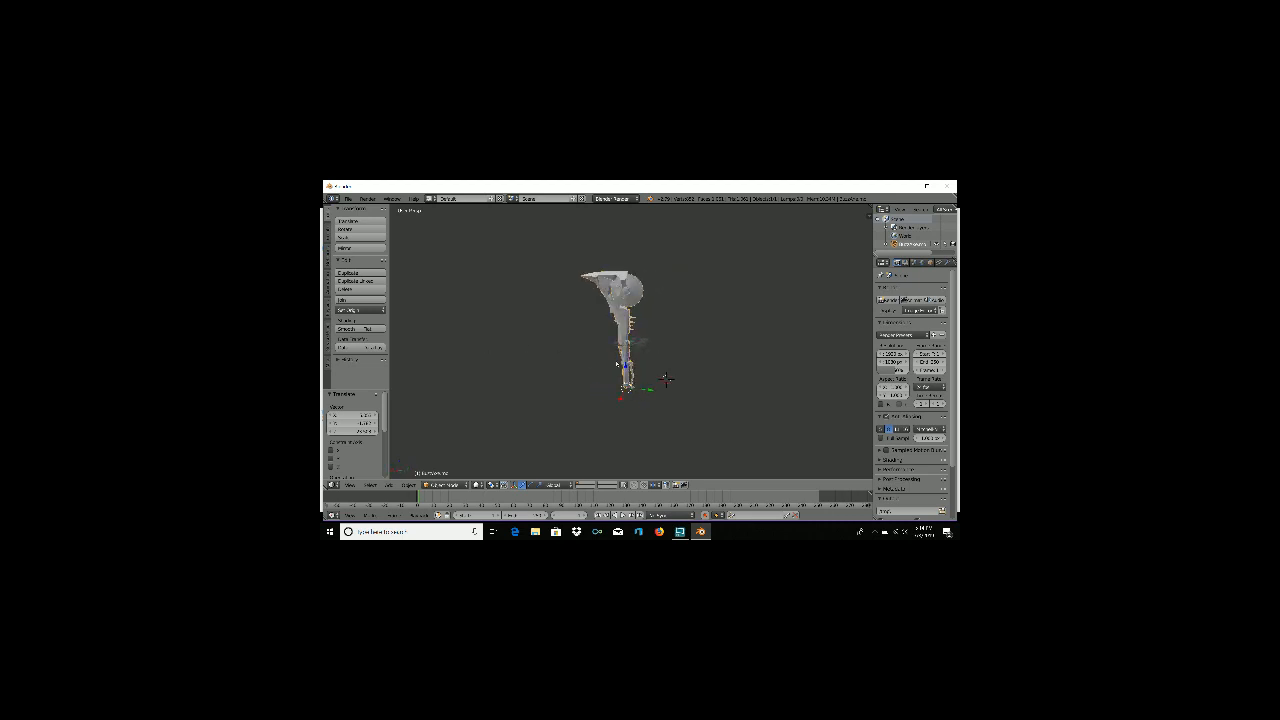
Switch the axe to Edit Mode to view its mesh and return to Object Mode
left_click(445, 484)
left_click(447, 466)
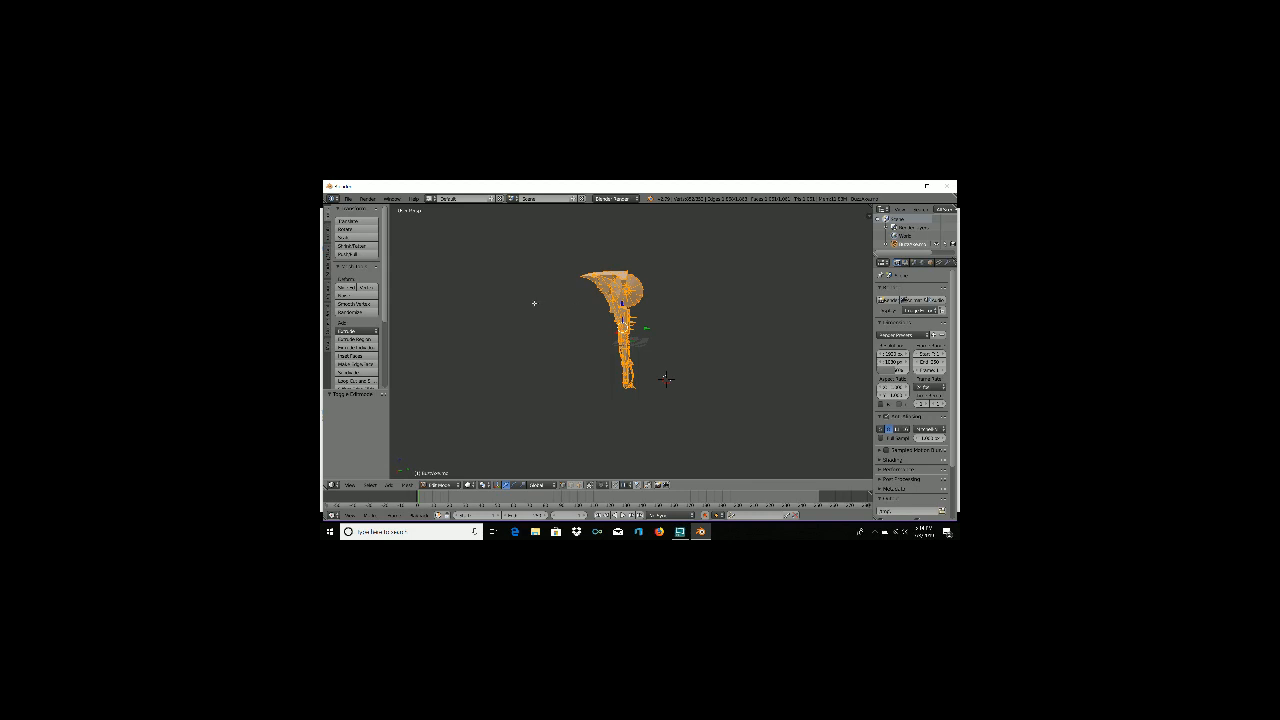
left_click(437, 484)
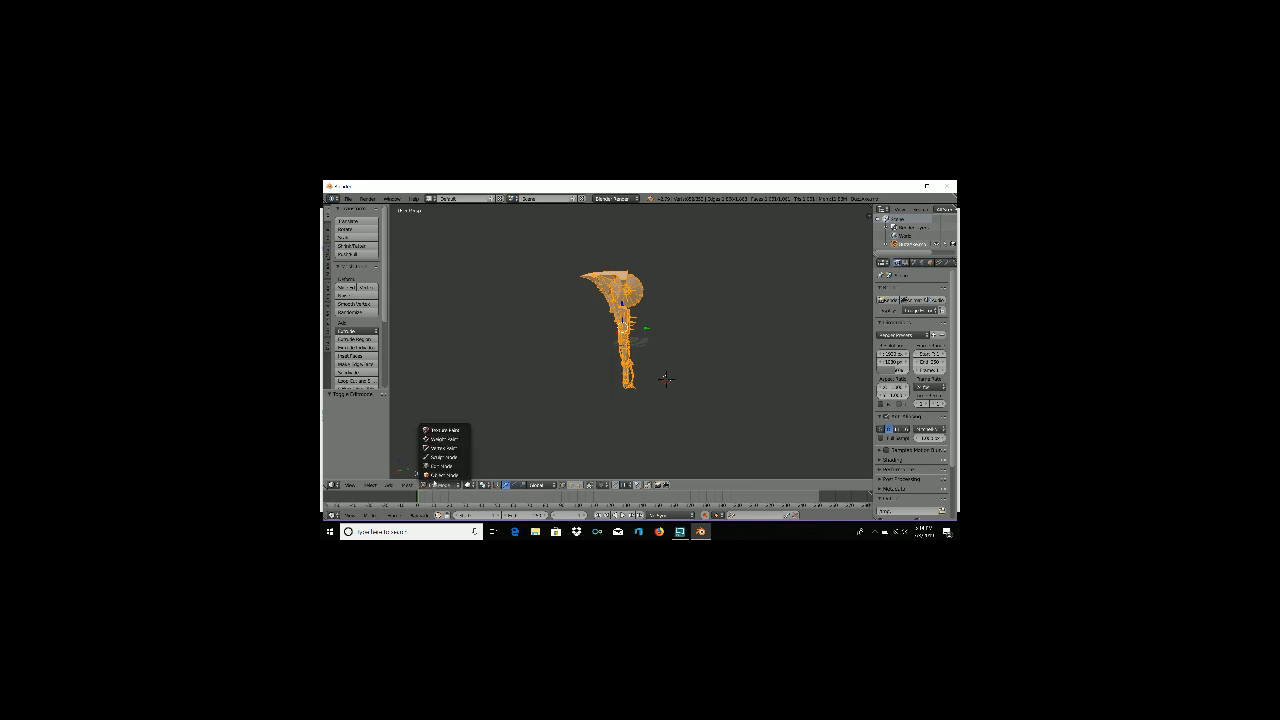
left_click(444, 474)
Export the axe as a Wavefront OBJ to the Desktop under a new name beginning with "buz", and close Blender without saving the scene
left_click(347, 198)
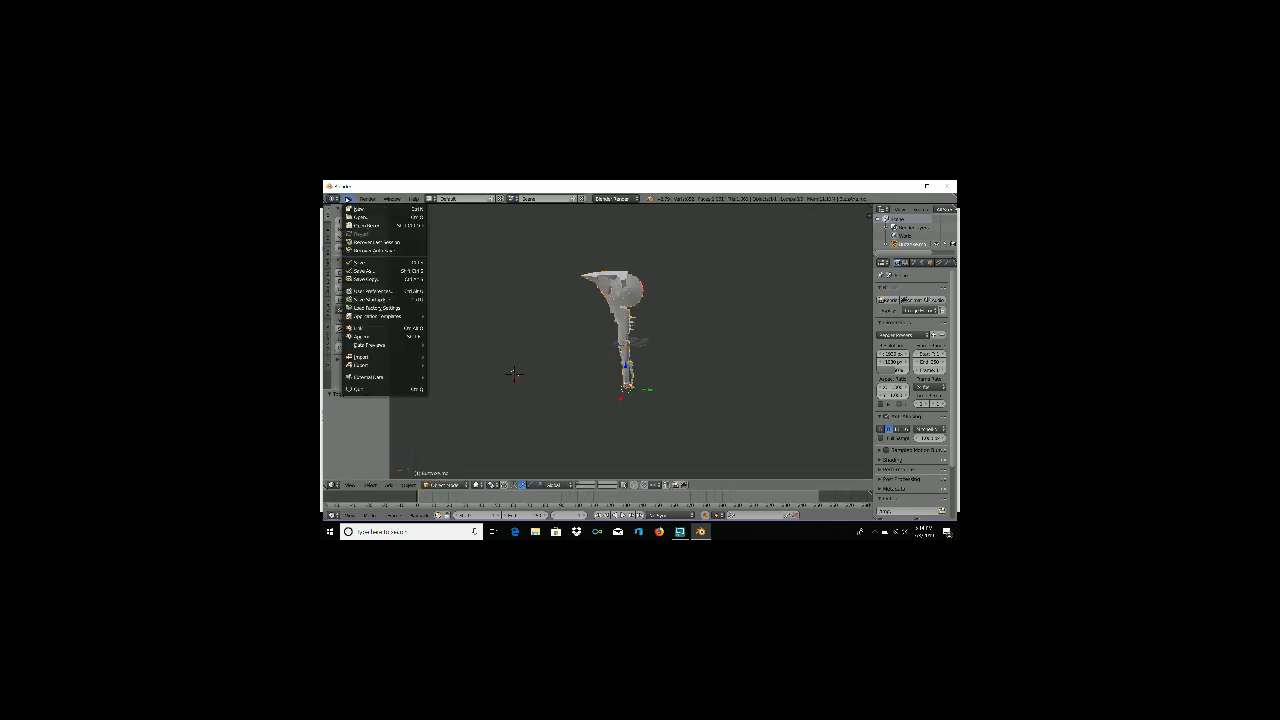
mouse_move(366, 366)
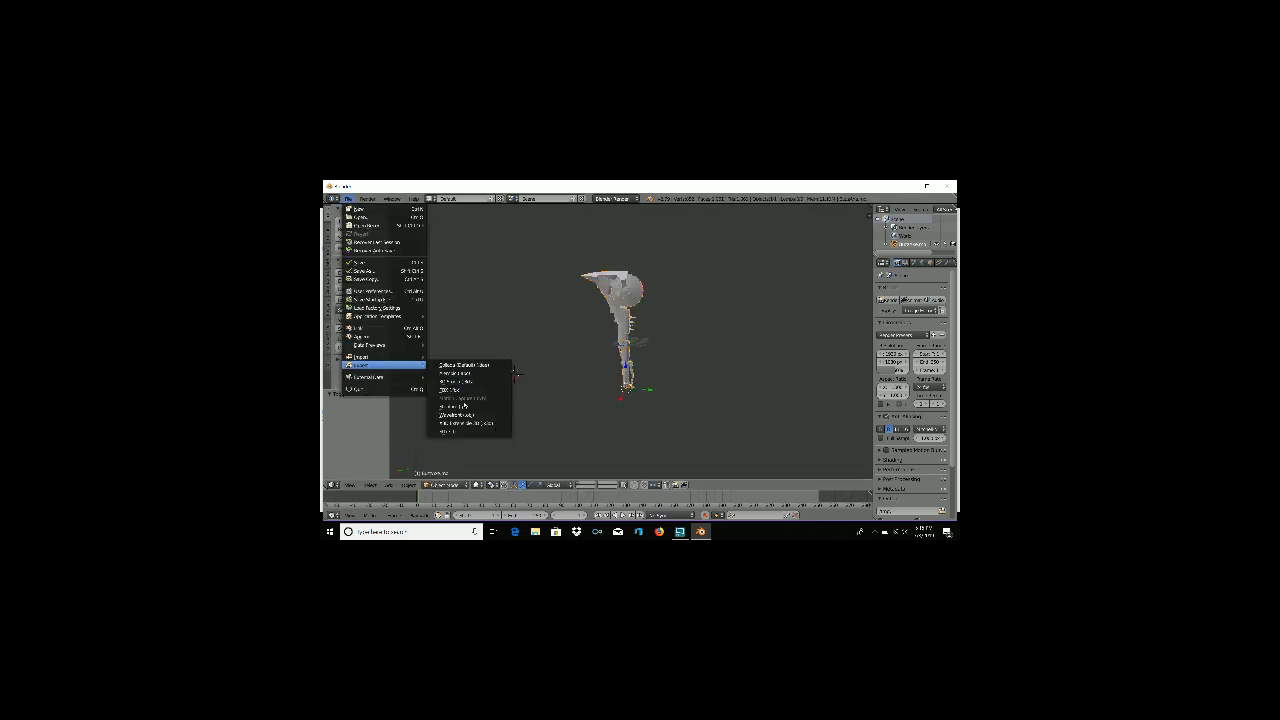
left_click(466, 416)
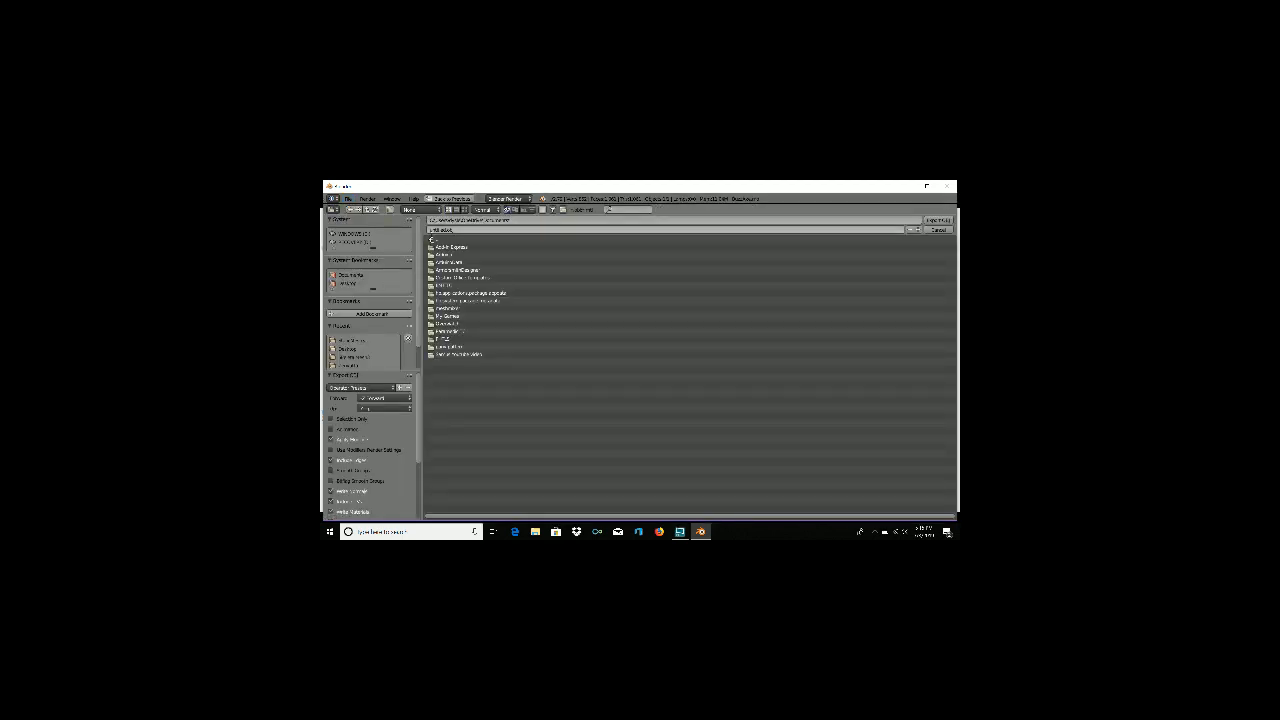
left_click(350, 348)
left_click(444, 230)
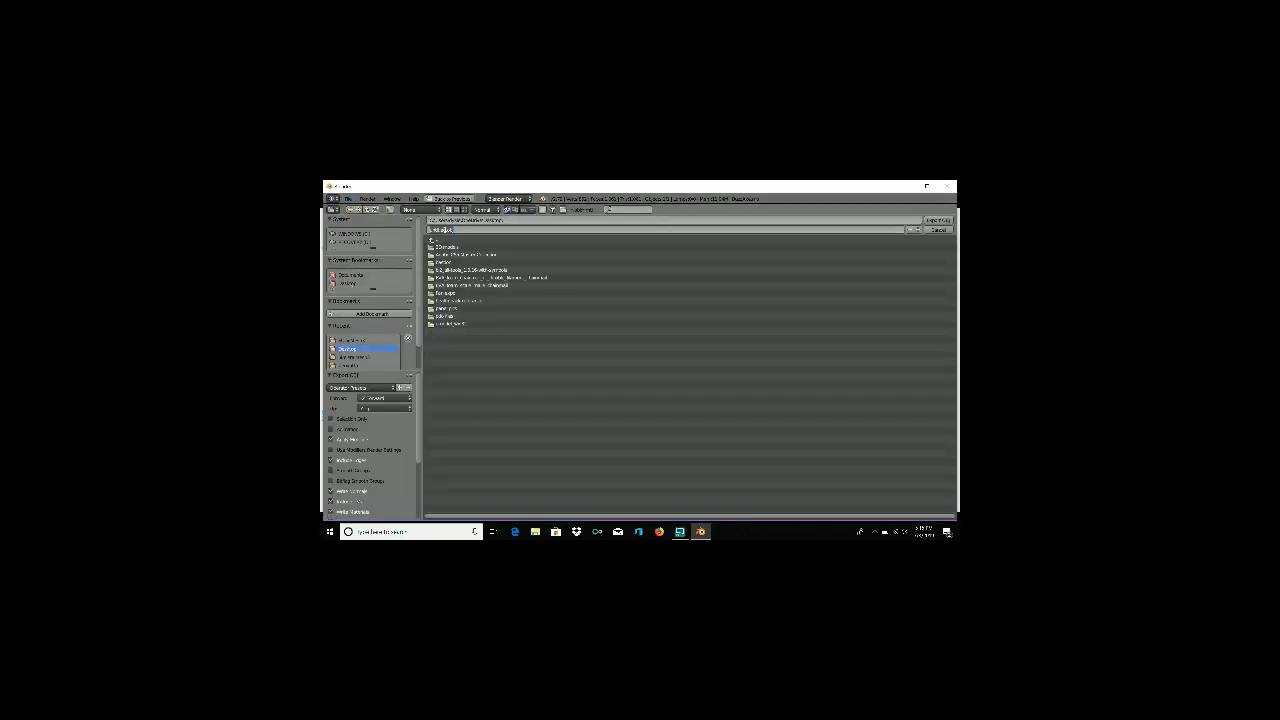
type("buz")
type("e")
left_click(937, 220)
left_click(952, 190)
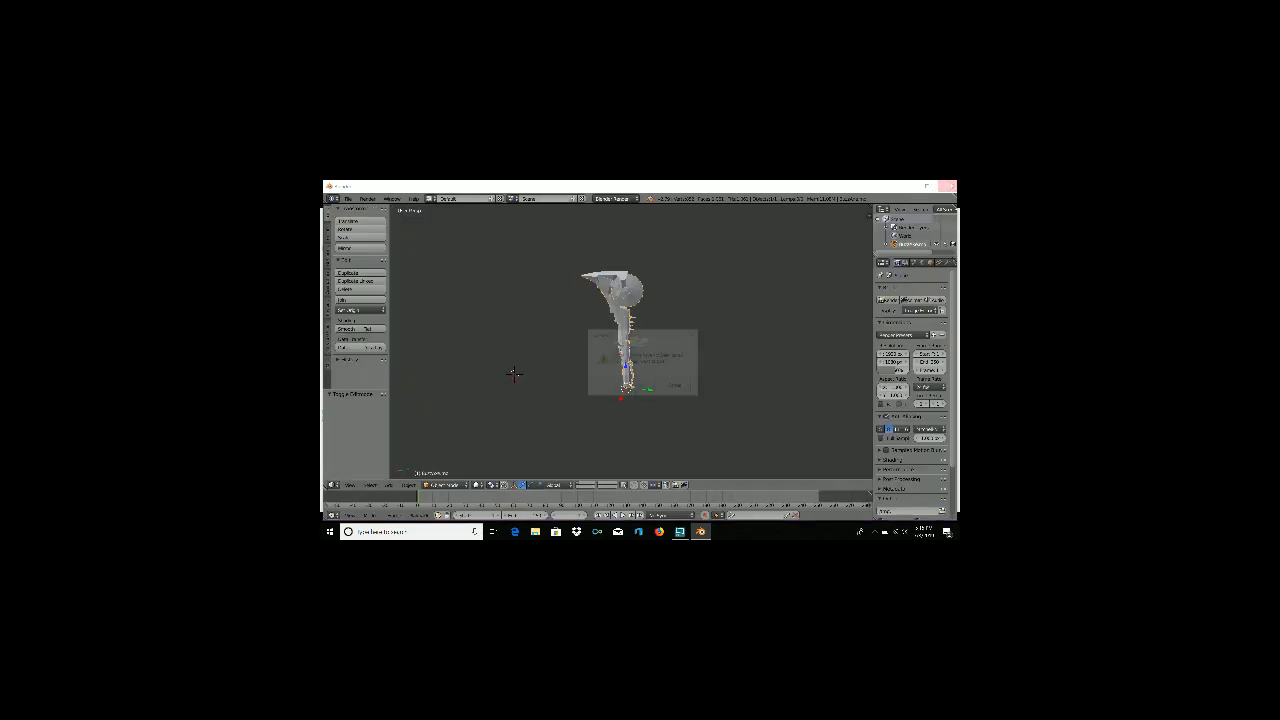
left_click(641, 386)
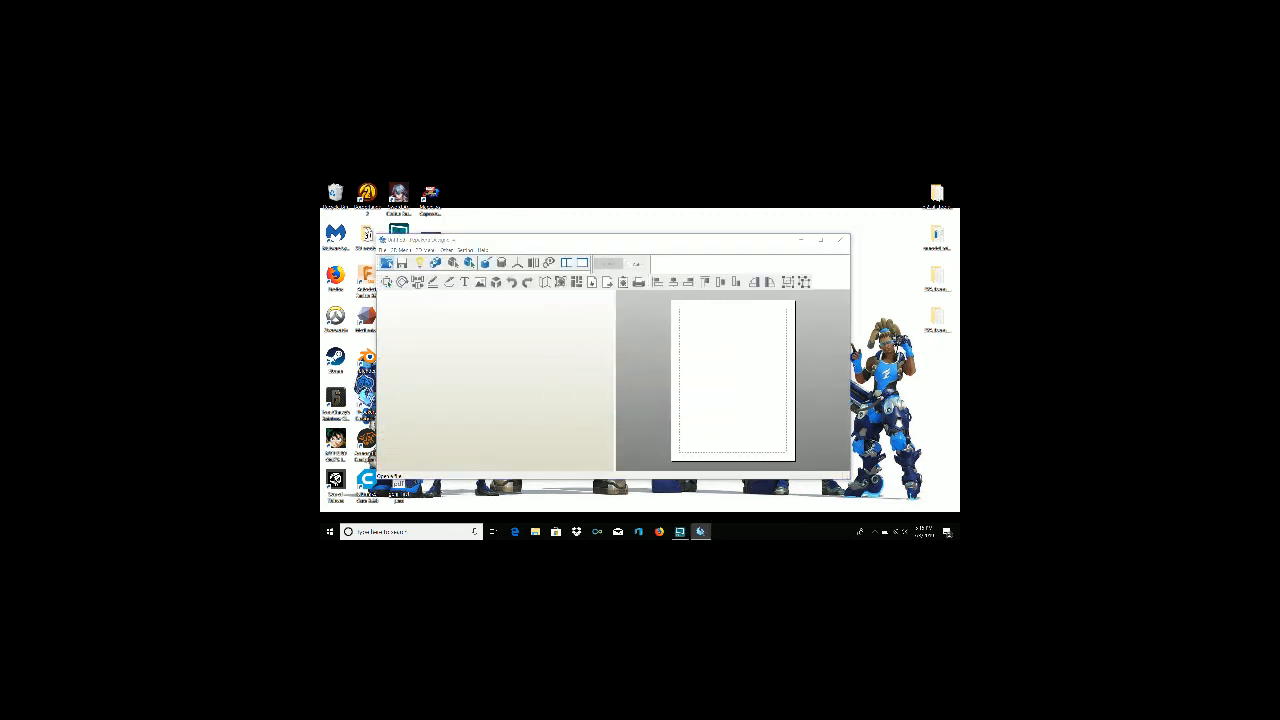
Open the exported axe OBJ from the Desktop, finish the orientation setup, accept the model size and check the axe from the side
left_click(386, 262)
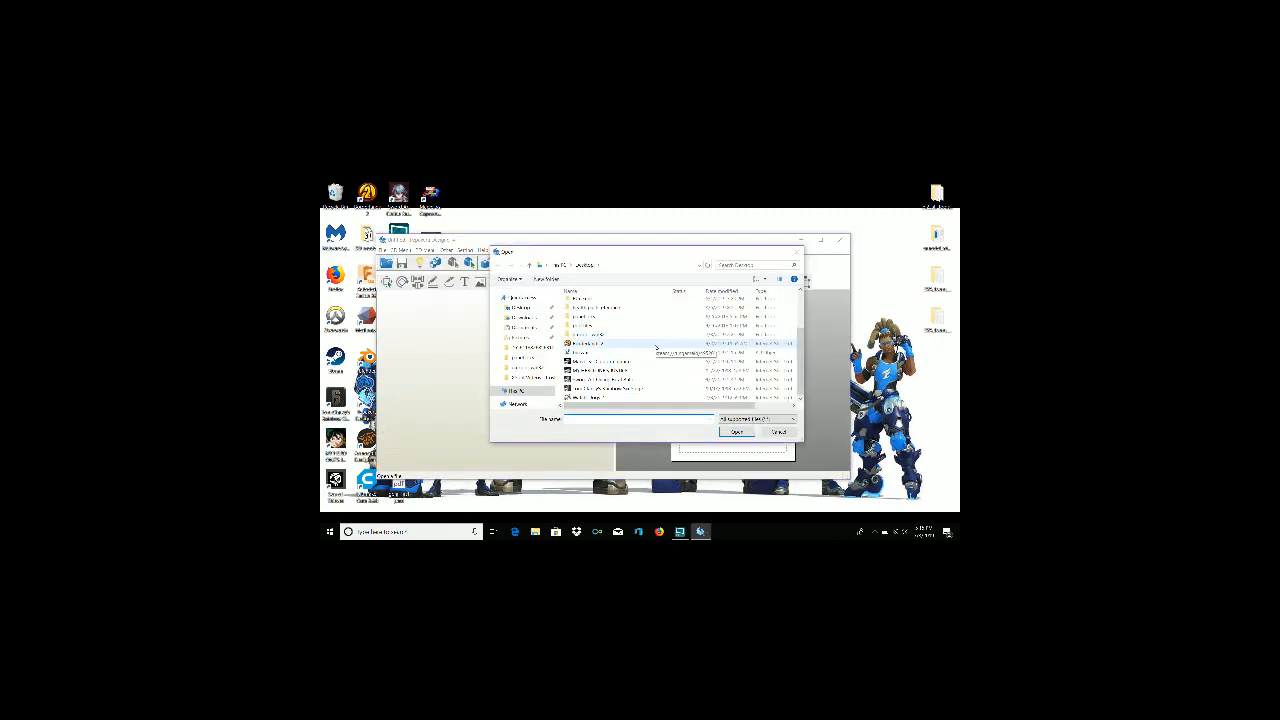
double_click(604, 346)
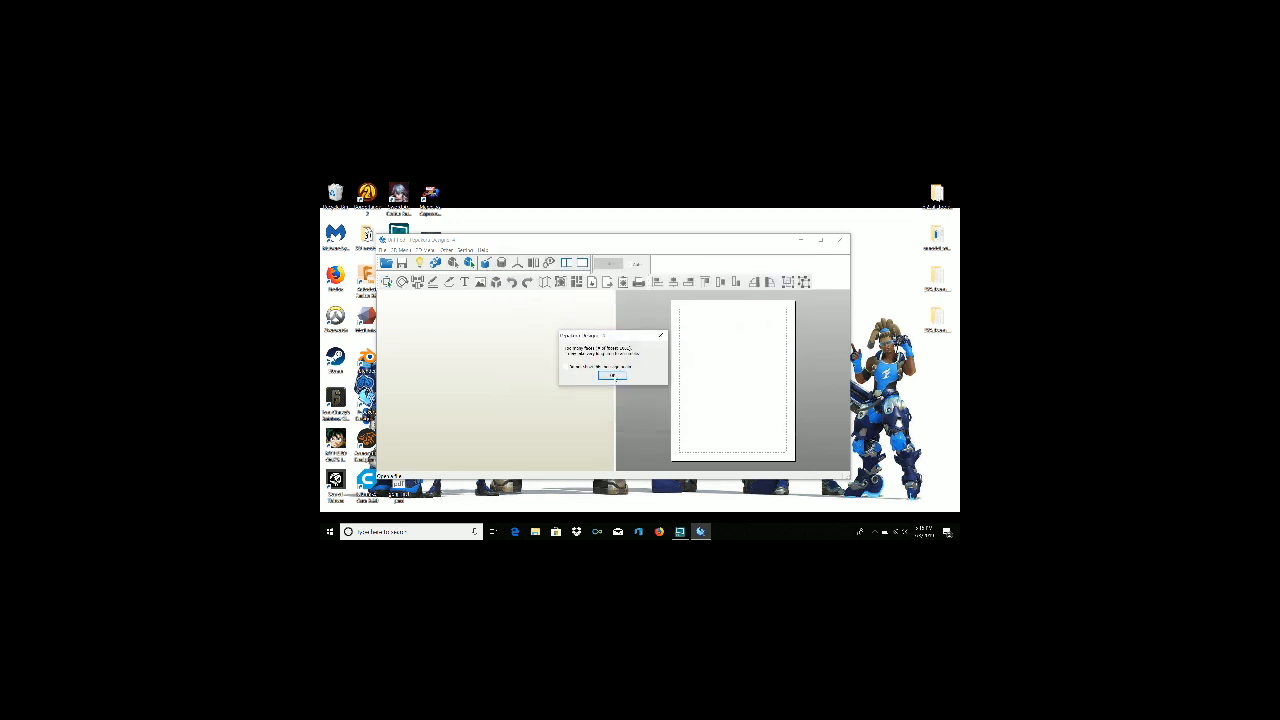
left_click(603, 370)
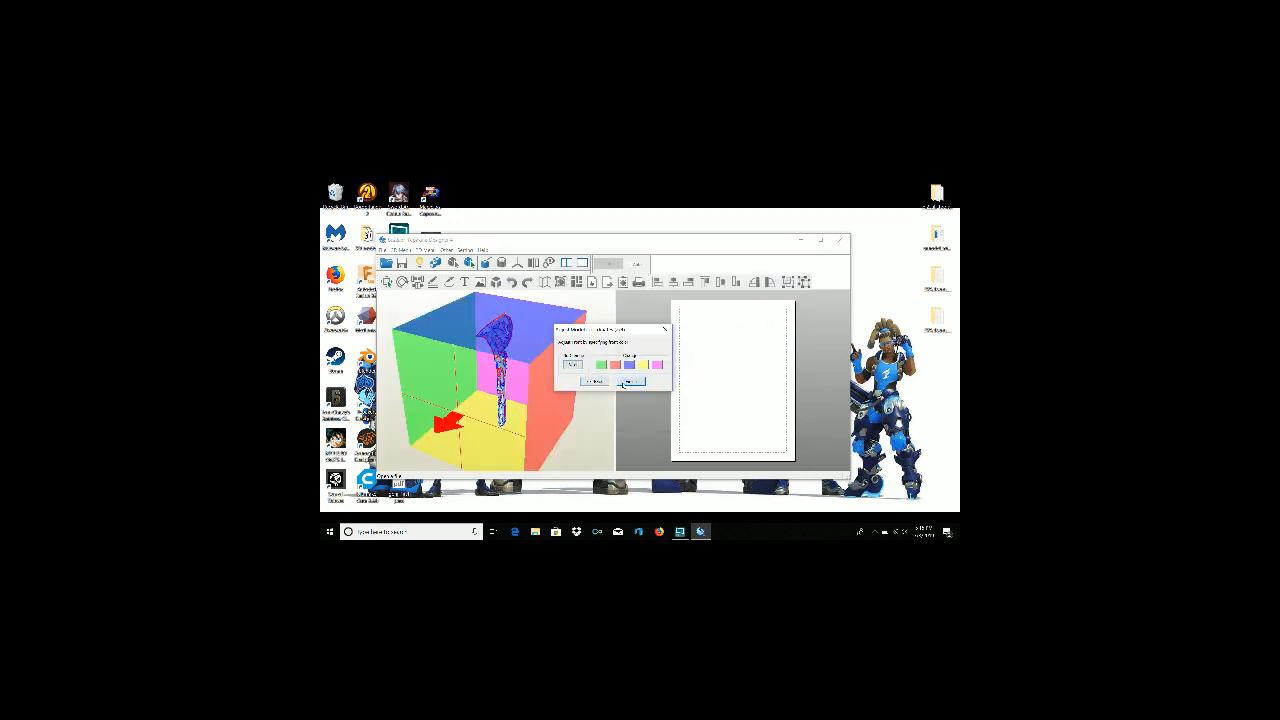
left_click(595, 381)
left_click(631, 381)
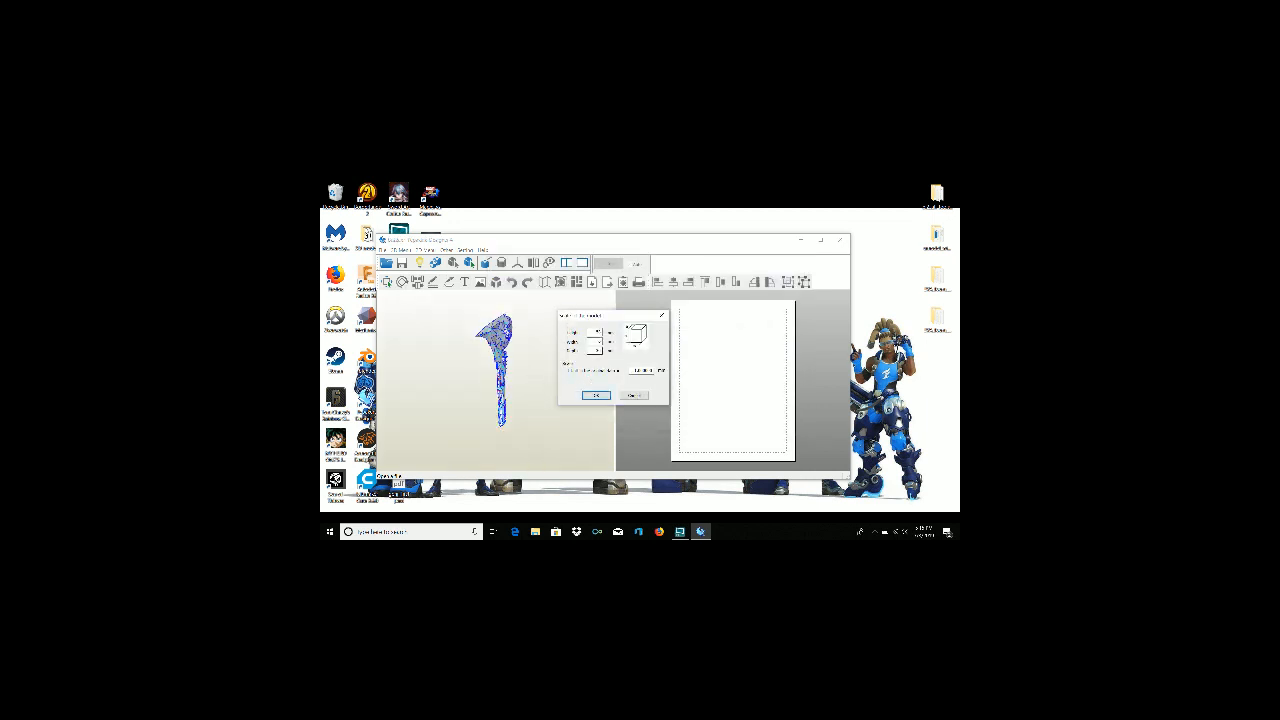
left_click_drag(597, 342, 627, 346)
left_click(596, 395)
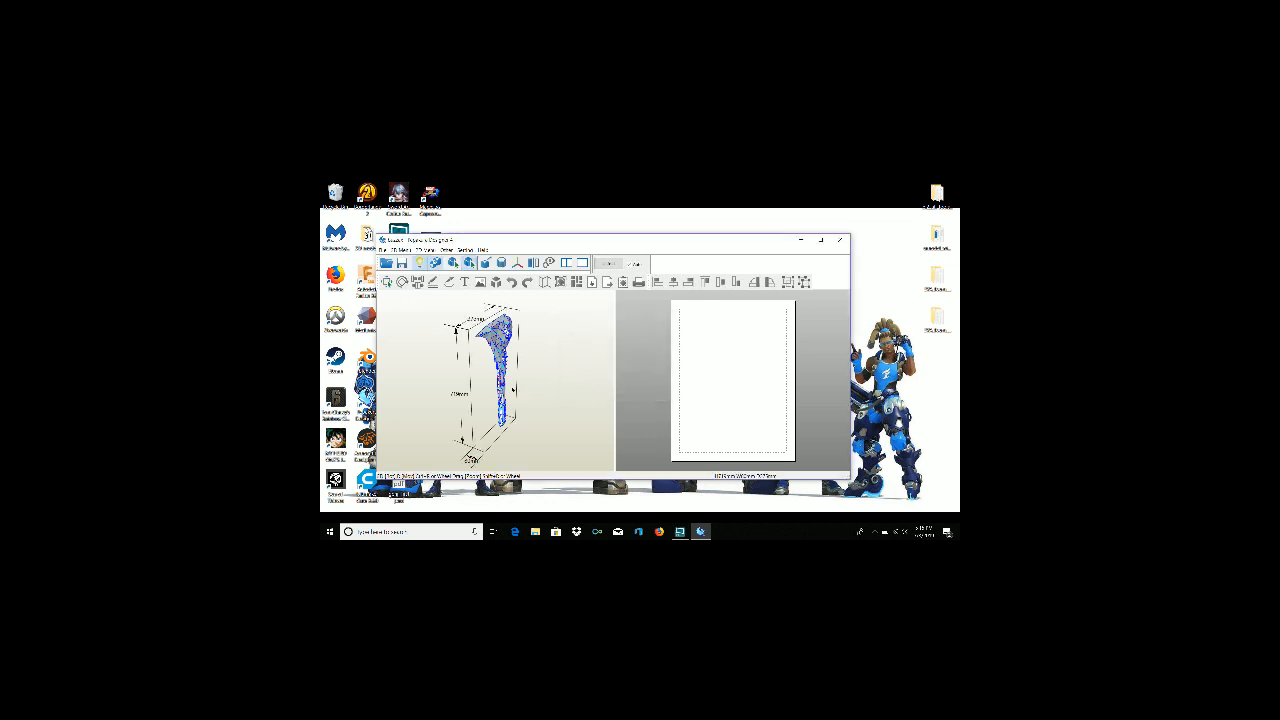
left_click_drag(513, 390, 622, 378)
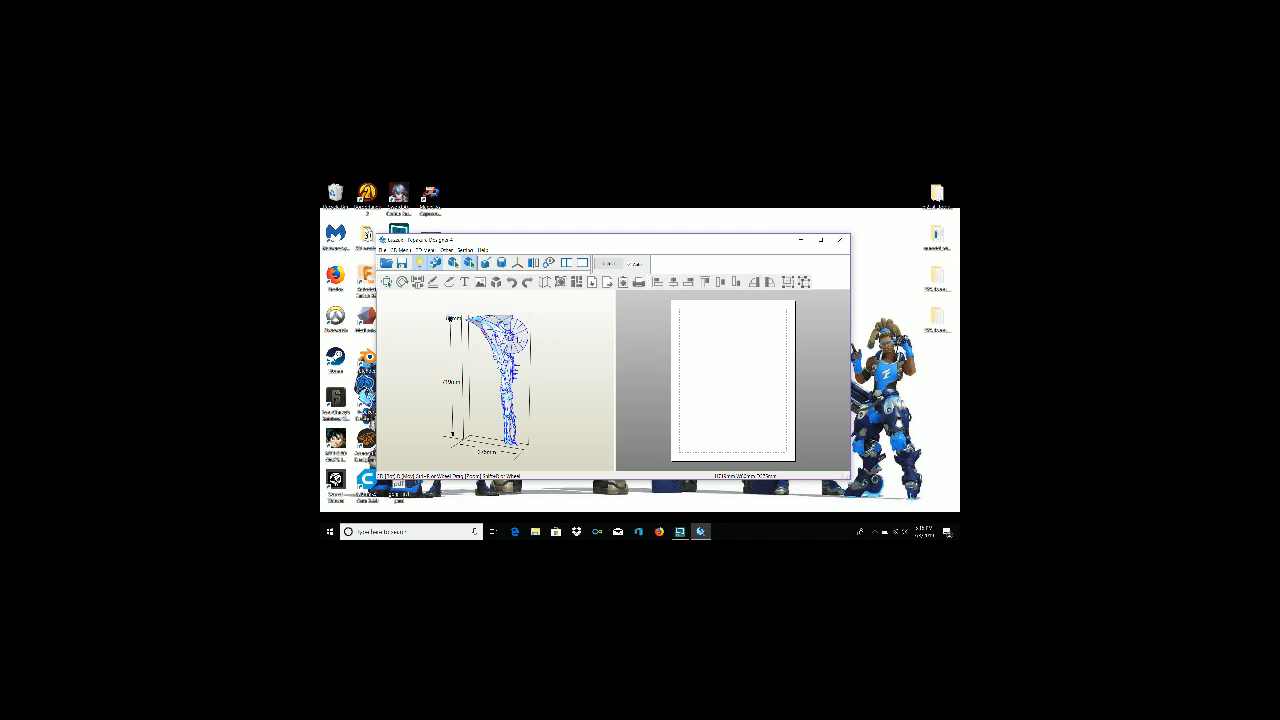
scroll(521, 345, "up", 4)
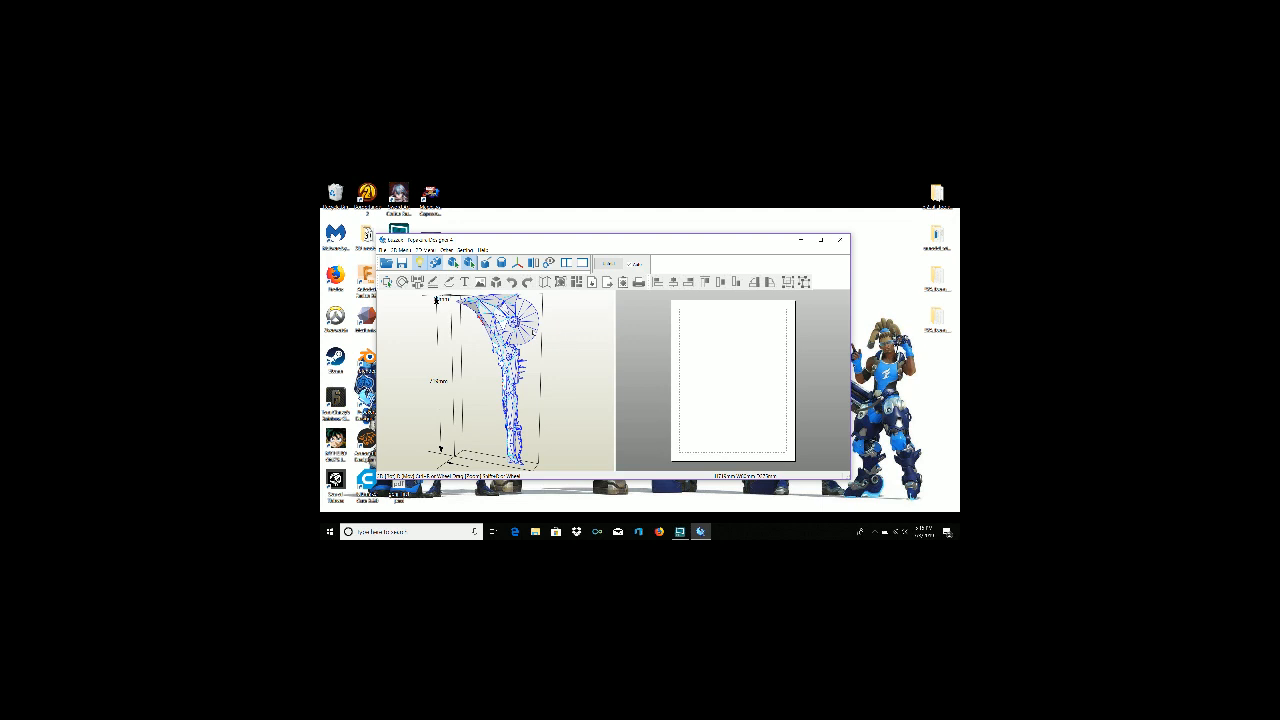
Unfold the axe into 2D pattern parts and examine the parts on the sheet
left_click(600, 263)
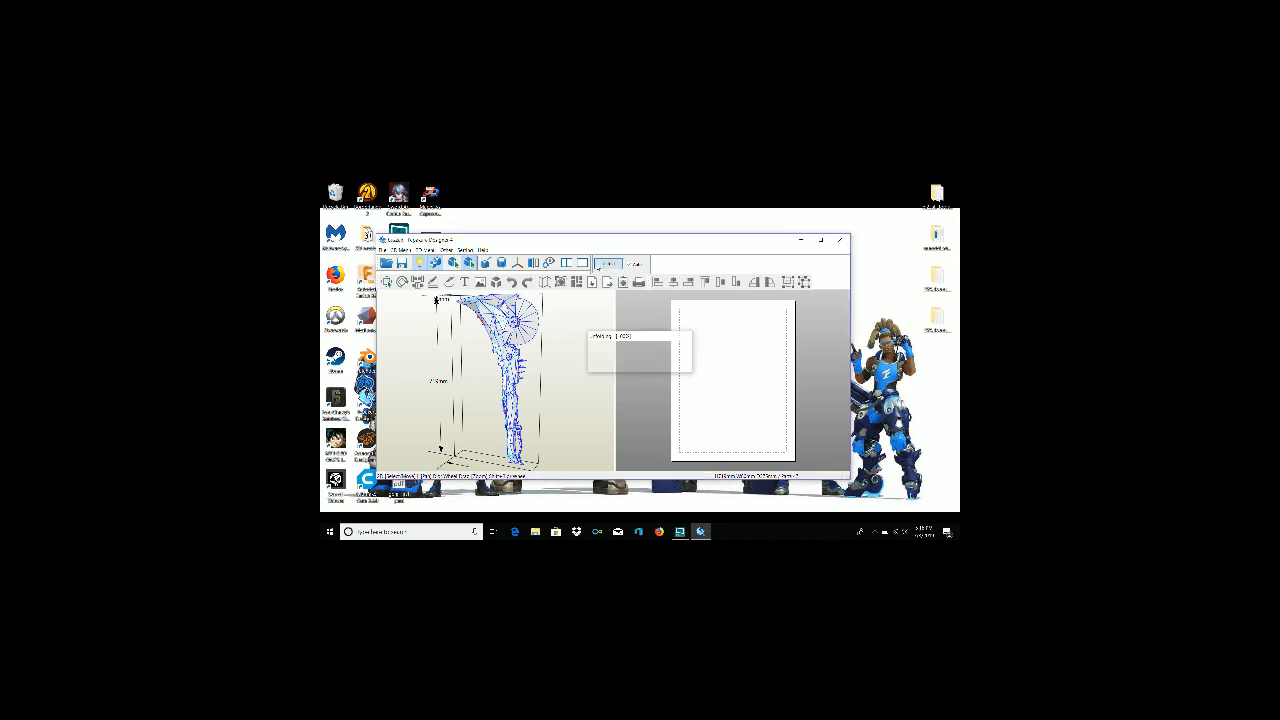
scroll(740, 380, "up", 5)
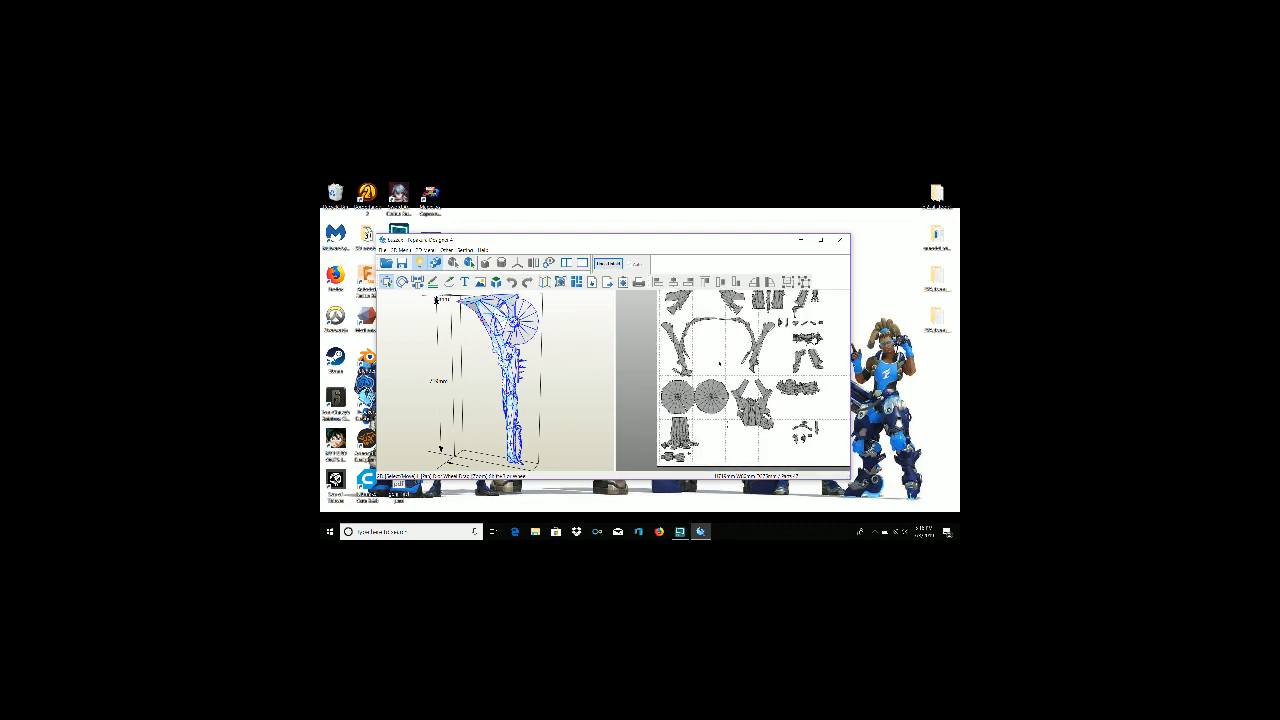
scroll(730, 380, "up", 5)
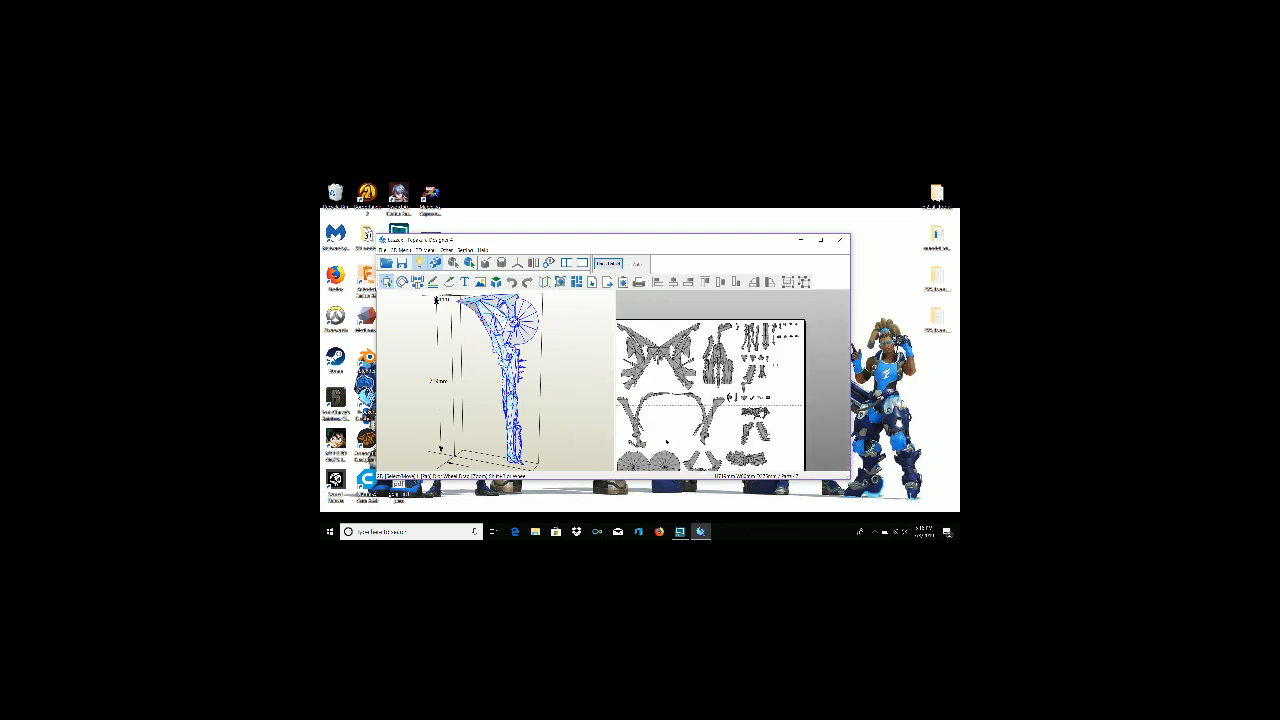
scroll(730, 370, "up", 5)
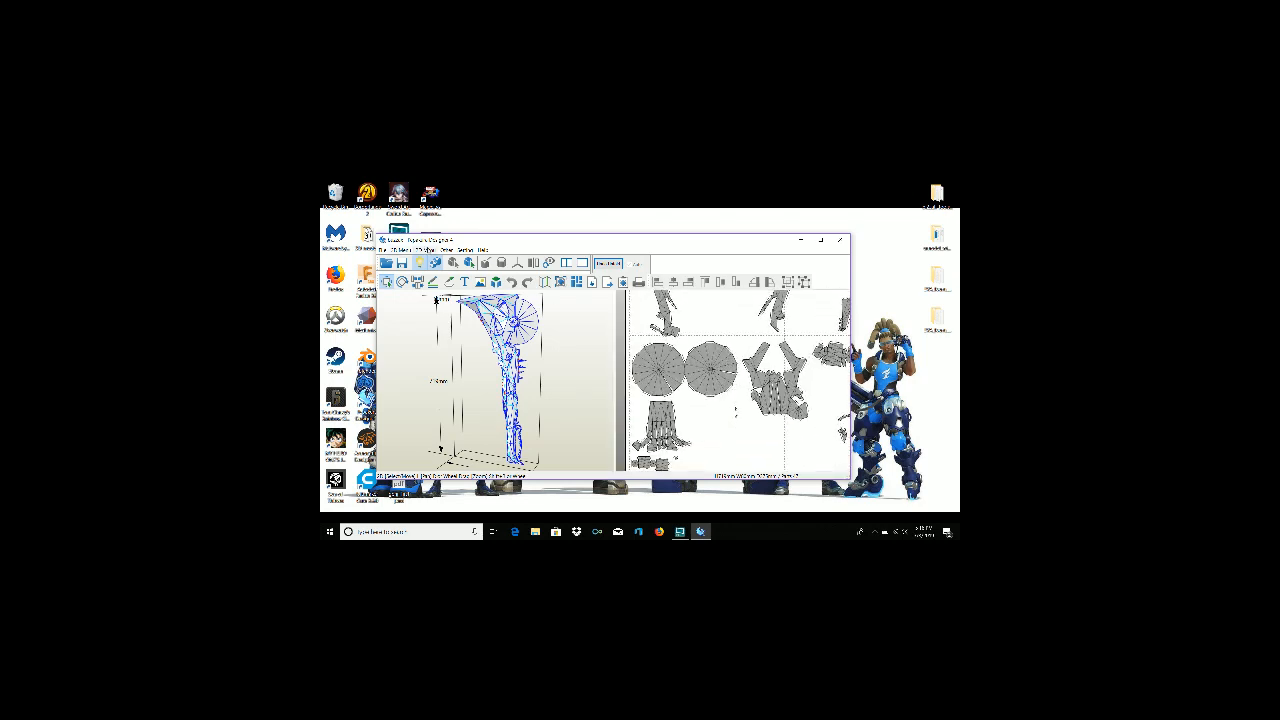
Disjoin the two saw-blade discs in the 2D pattern and move the second disc clear of its neighbours
left_click(428, 249)
left_click(436, 300)
right_click(644, 318)
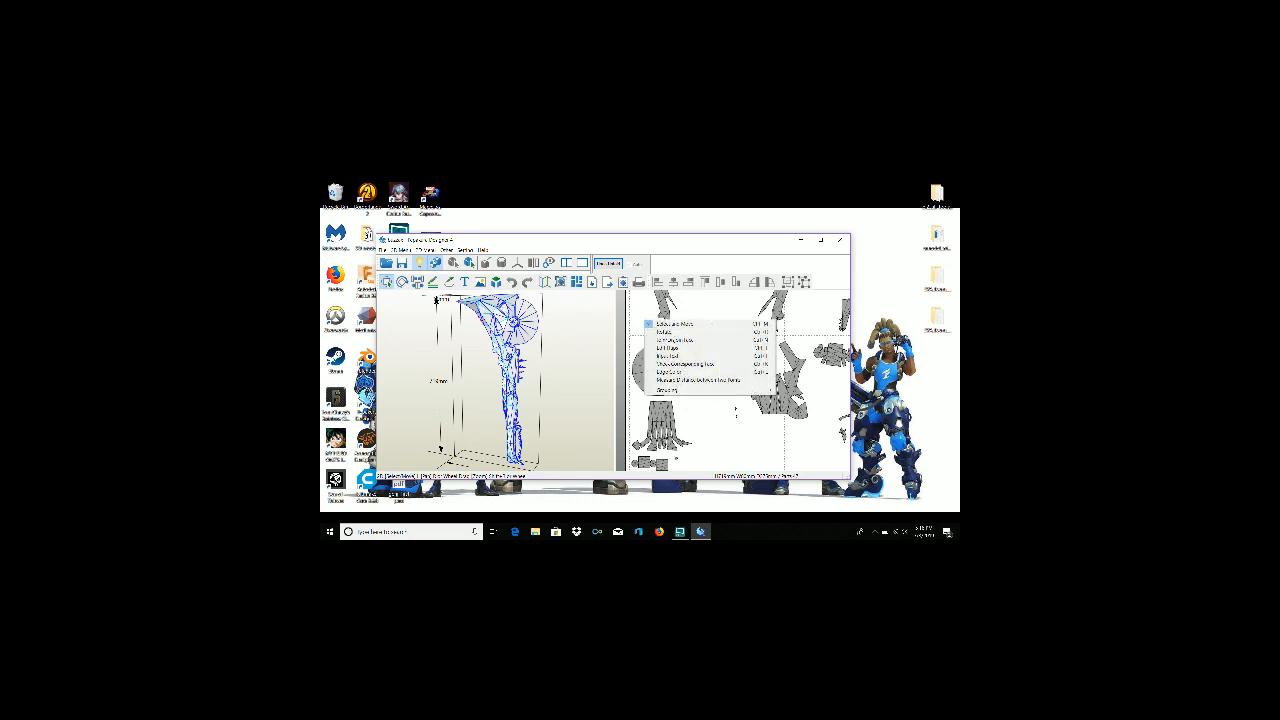
left_click(690, 340)
left_click(684, 369)
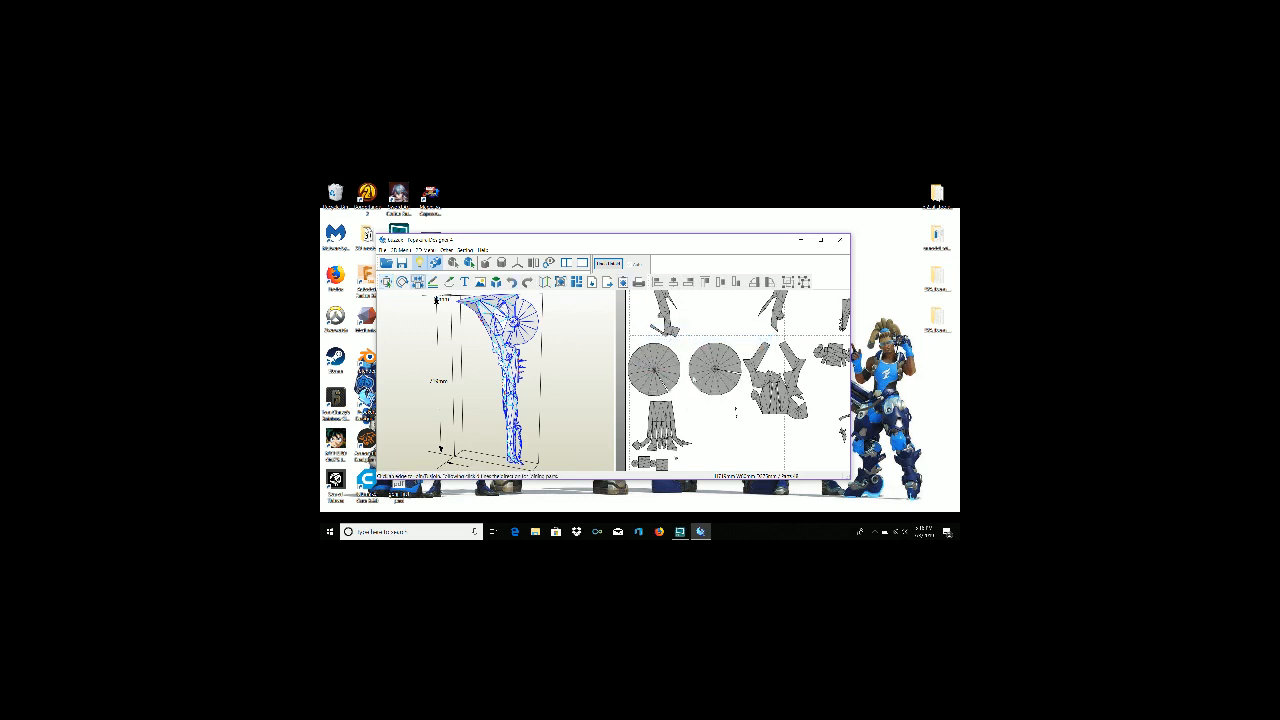
right_click(648, 334)
left_click(688, 341)
left_click_drag(715, 373, 667, 363)
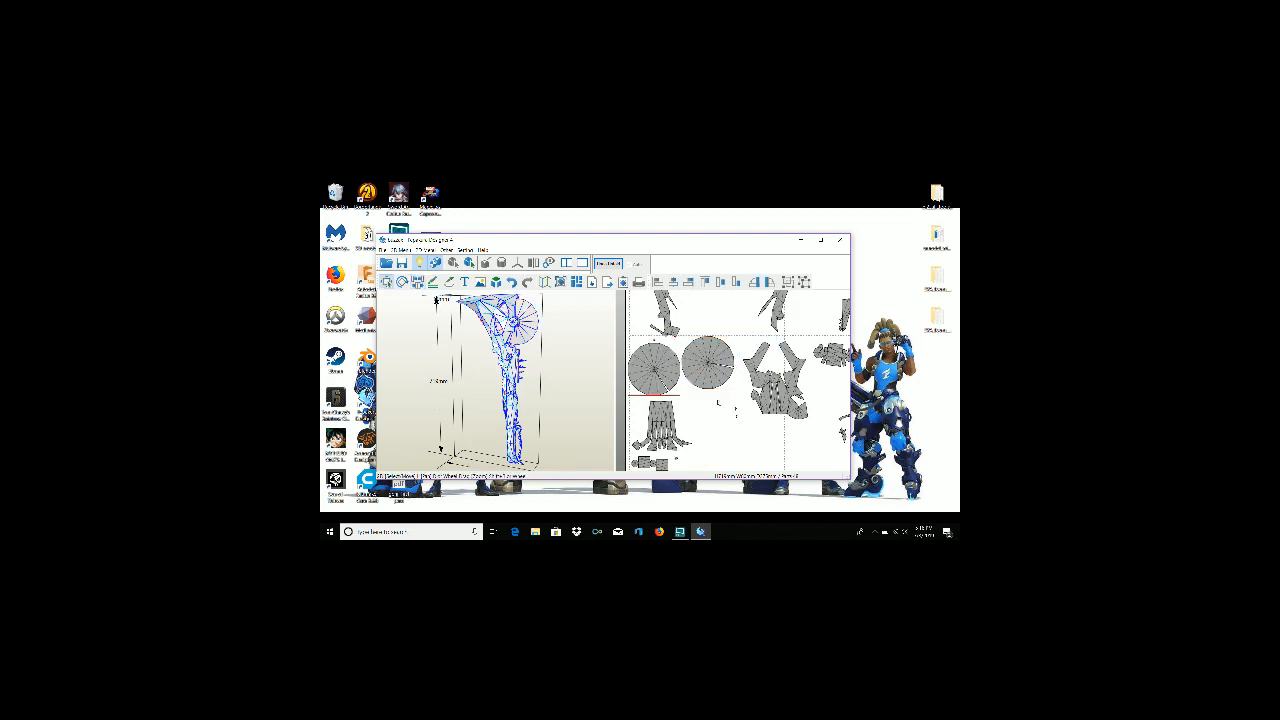
Hide the inner fold lines of the second saw-blade disc with the Edge Color tool
right_click(652, 412)
left_click(690, 460)
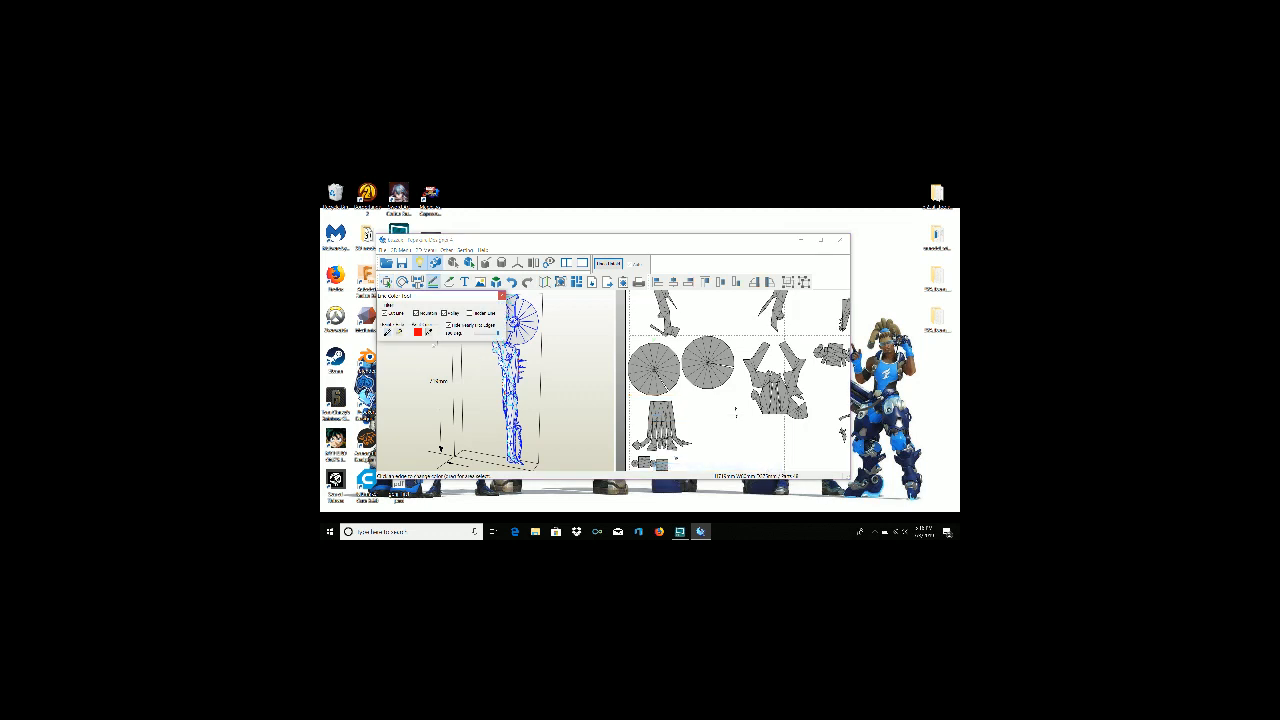
left_click_drag(704, 353, 699, 368)
mouse_move(704, 349)
left_mouse_down()
mouse_move(720, 352)
mouse_move(709, 375)
mouse_move(717, 368)
left_mouse_up()
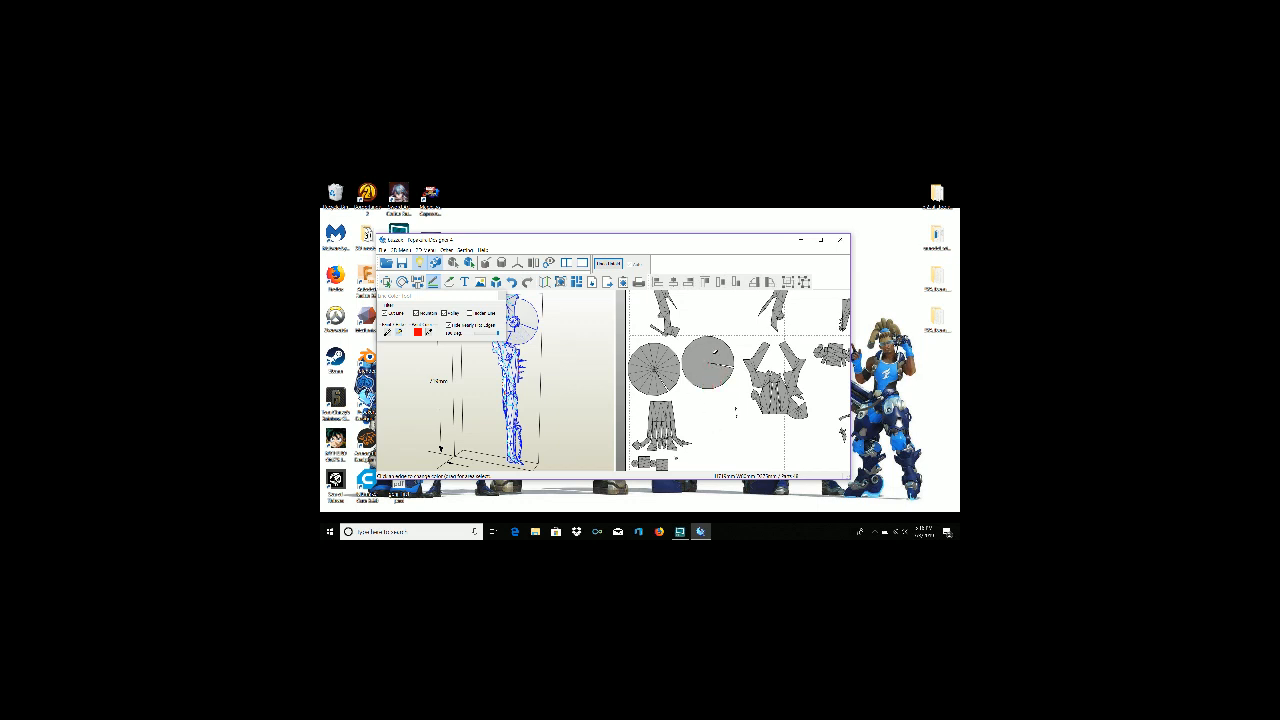
Move the lined disc off the sheet, put the plain disc in its place and shift the handle part aside
right_click(656, 428)
left_click(672, 433)
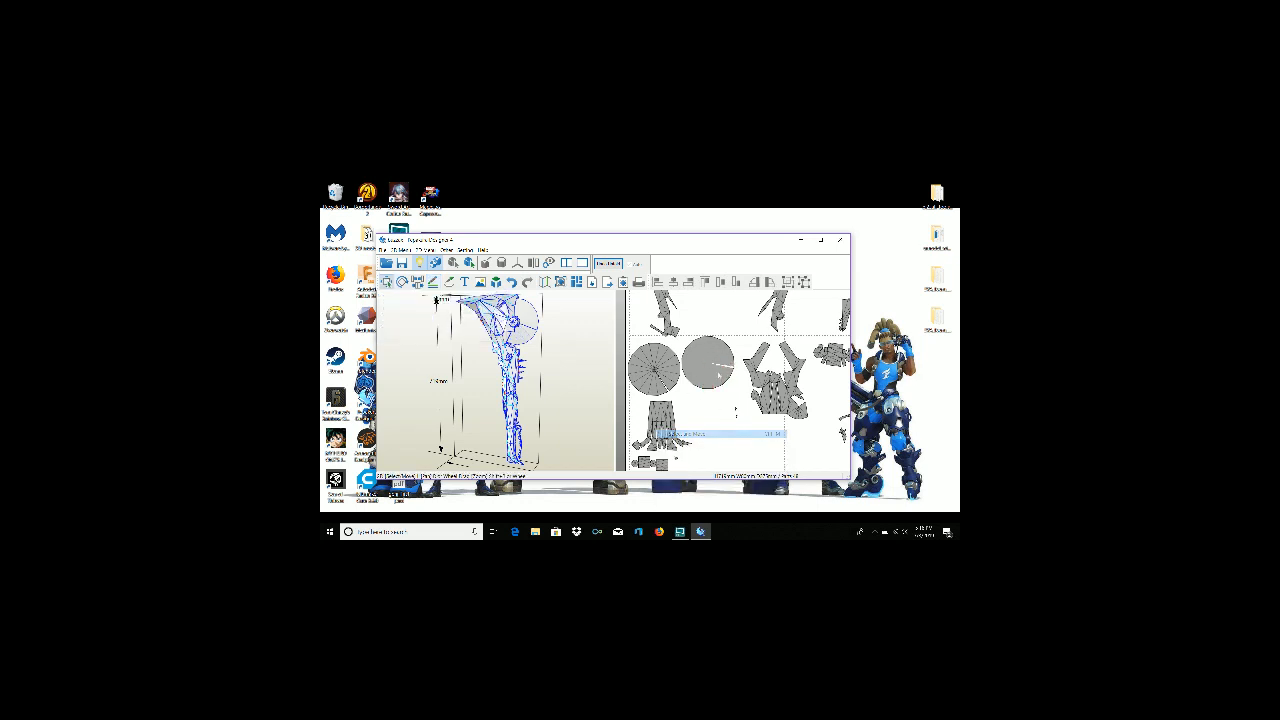
left_click_drag(702, 370, 534, 285)
left_click_drag(712, 377, 697, 415)
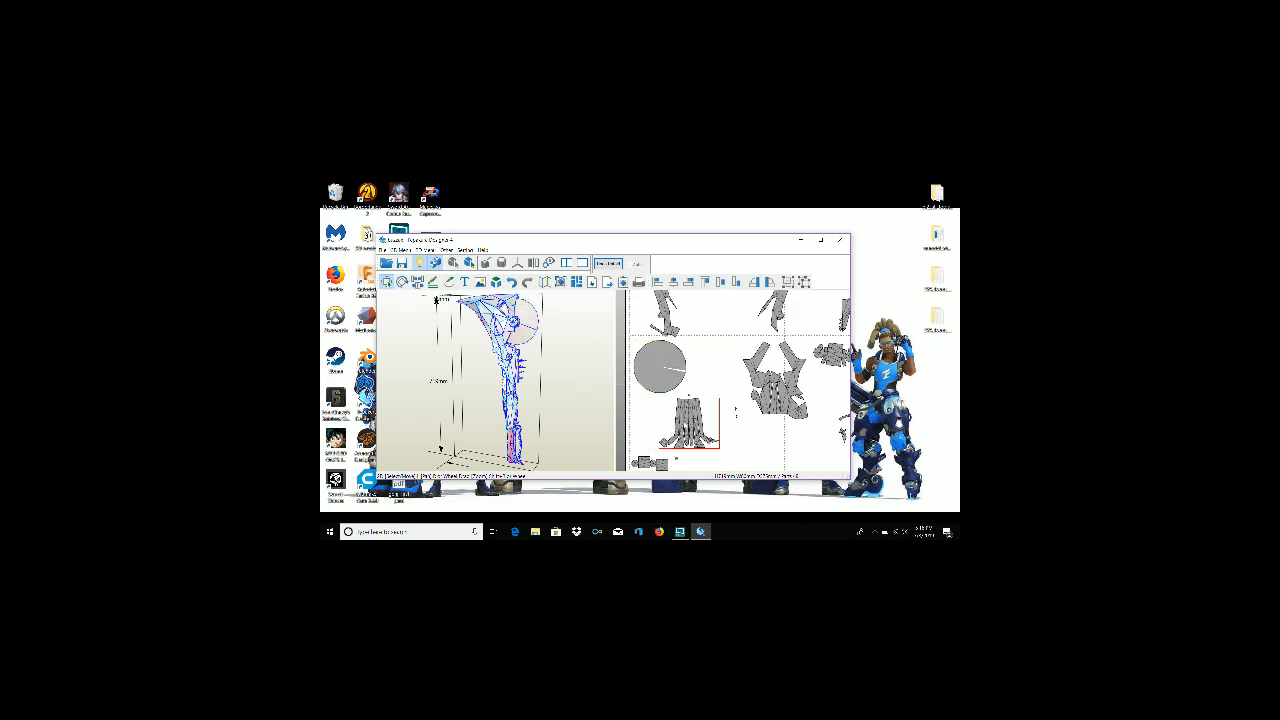
Disjoin the flap pieces along the lower edge of the fringed handle part with Join/Disjoin Face
scroll(721, 392, "up", 2)
middle_click_drag(721, 393, 762, 291)
right_click(686, 383)
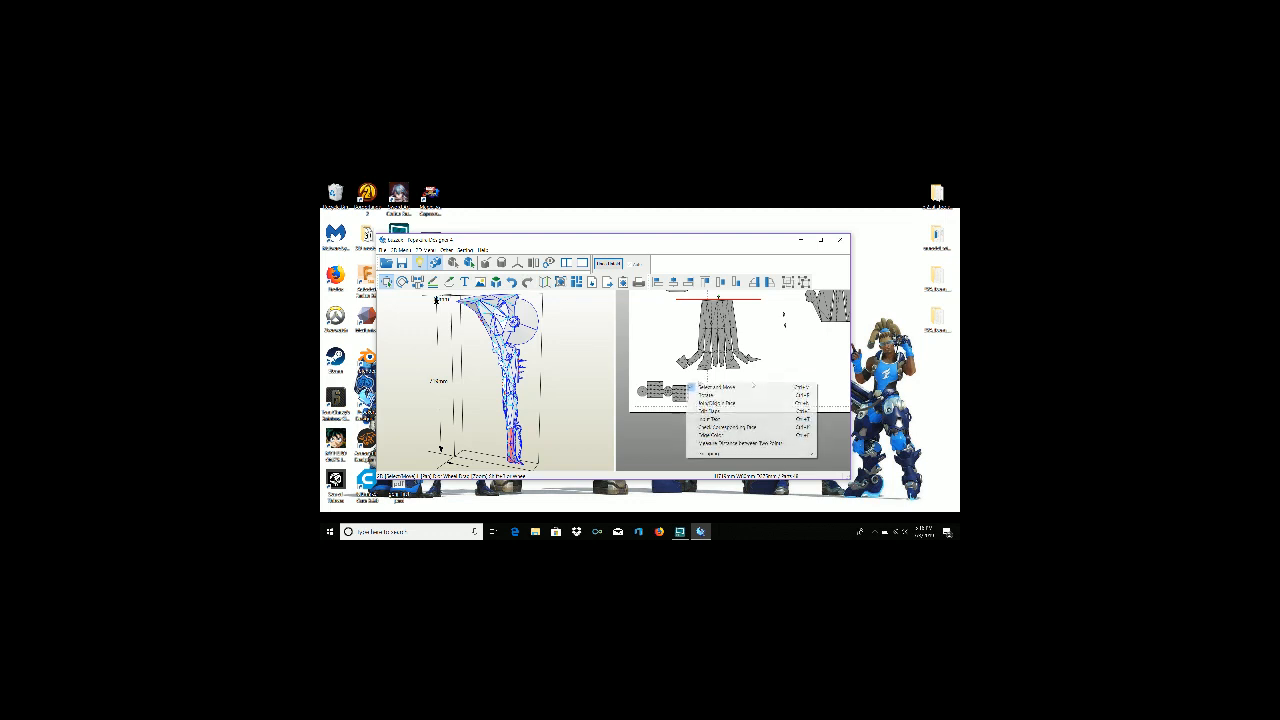
left_click(706, 402)
left_click(729, 352)
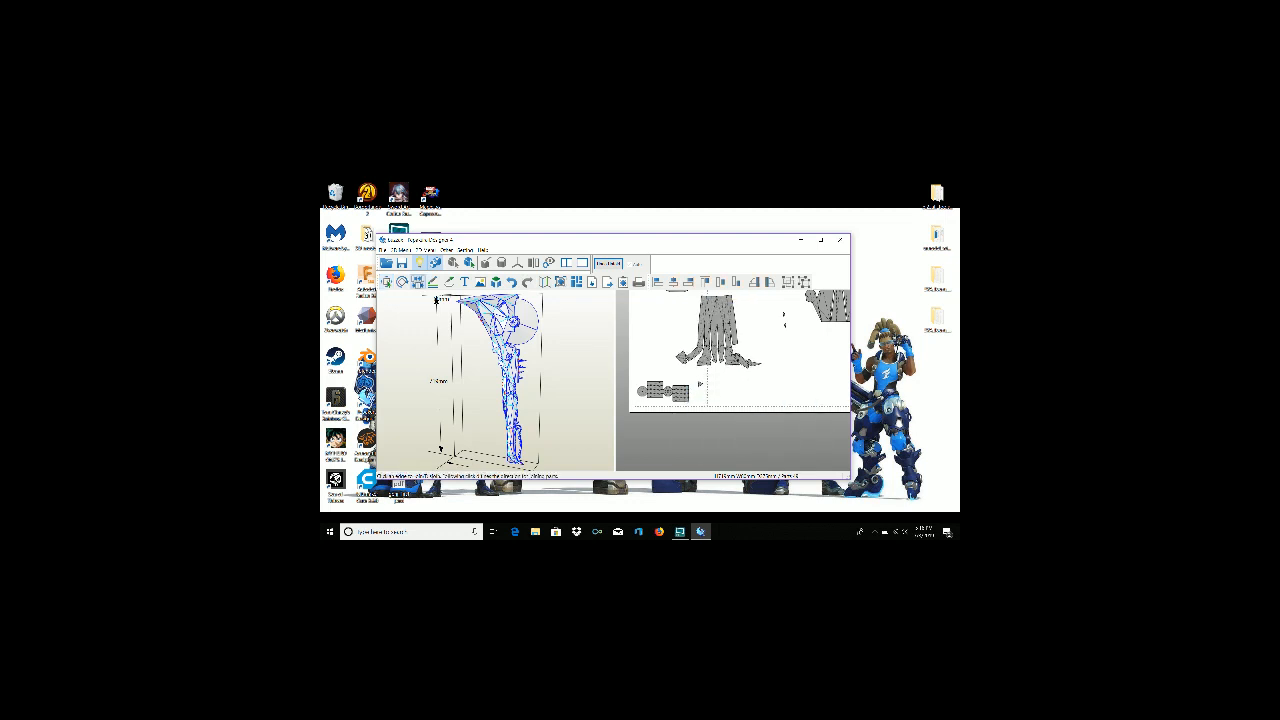
left_click(722, 347)
left_click(714, 343)
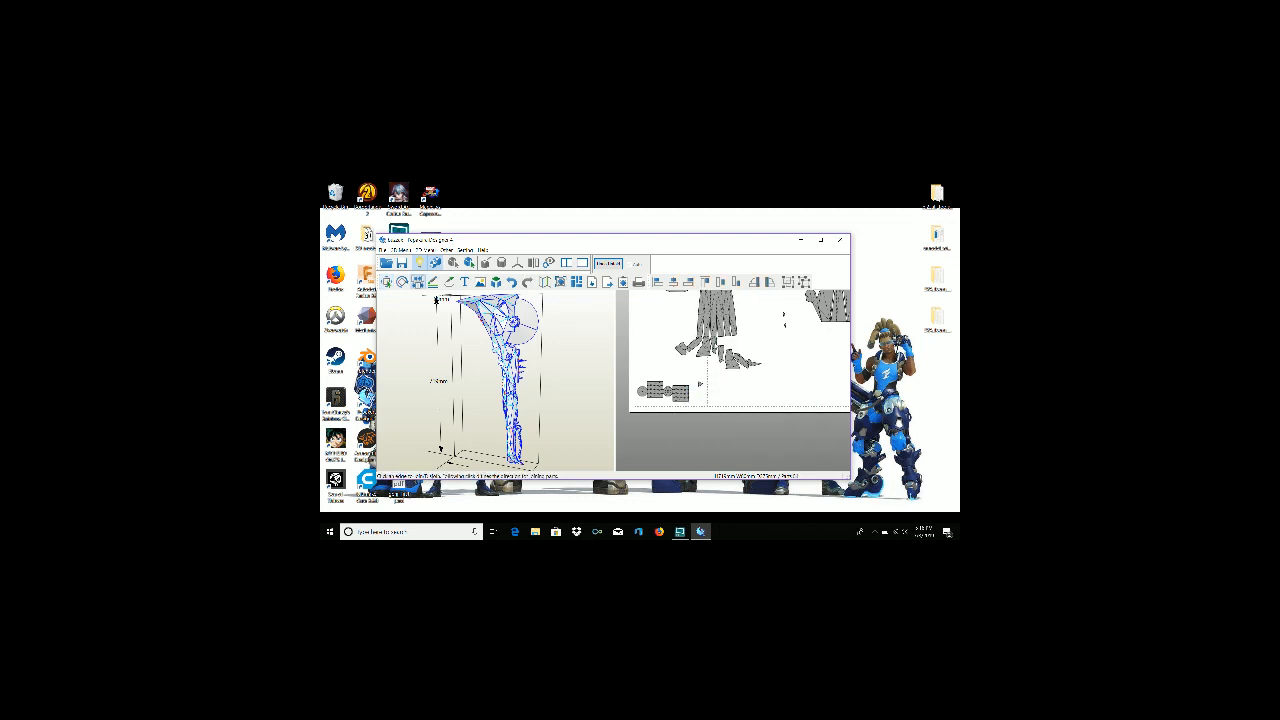
left_click(705, 337)
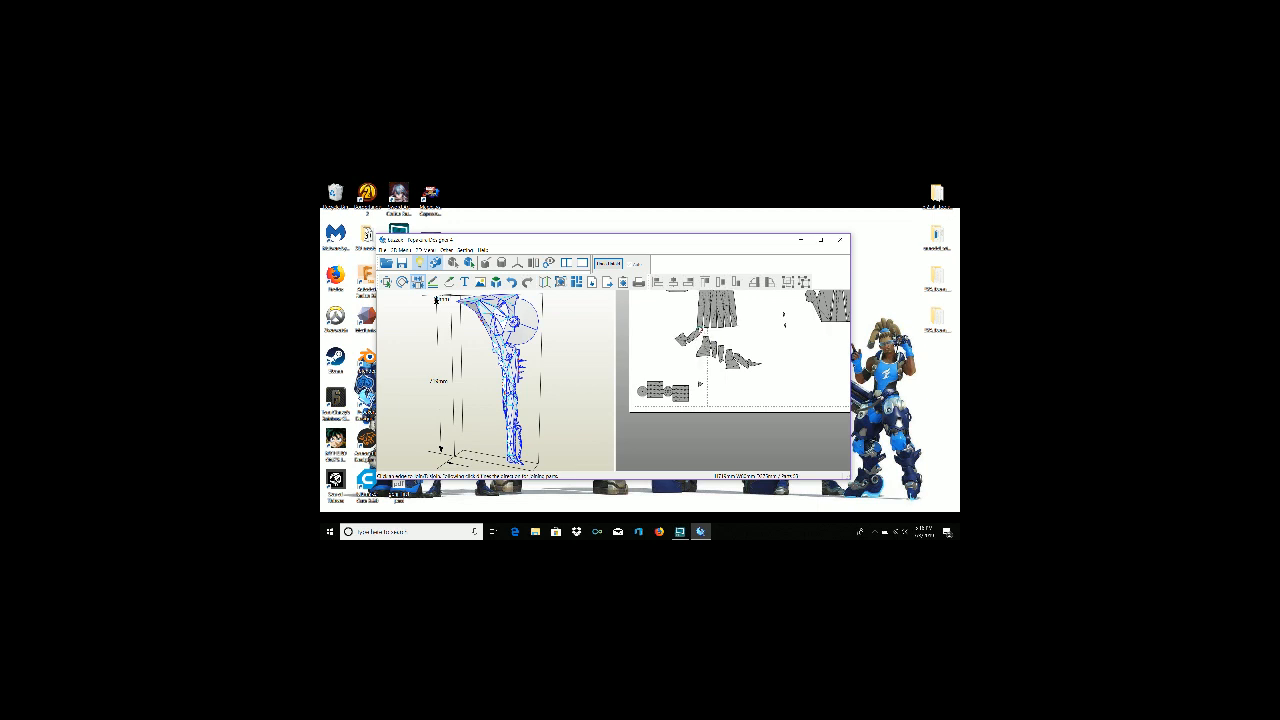
Move the trimmed handle part away from the disc into the free area above the detached flaps
right_click(675, 336)
left_click(752, 341)
middle_click_drag(752, 337, 756, 387)
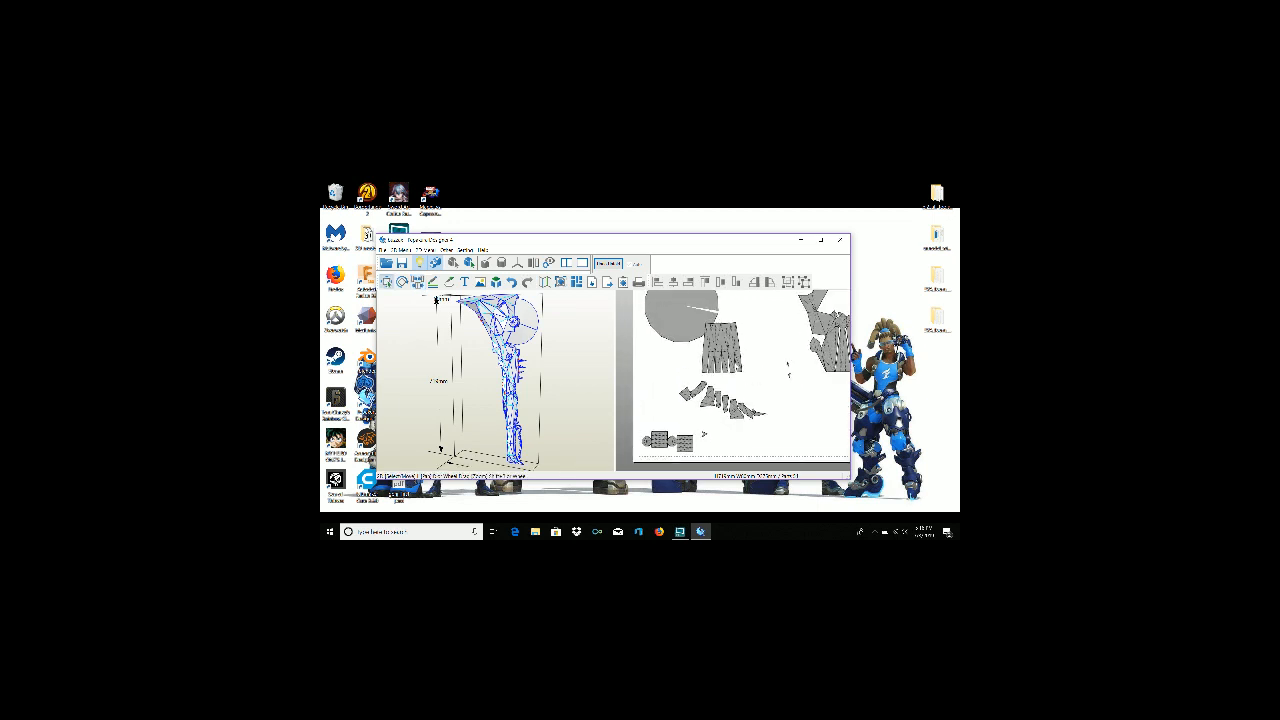
left_click_drag(730, 359, 755, 369)
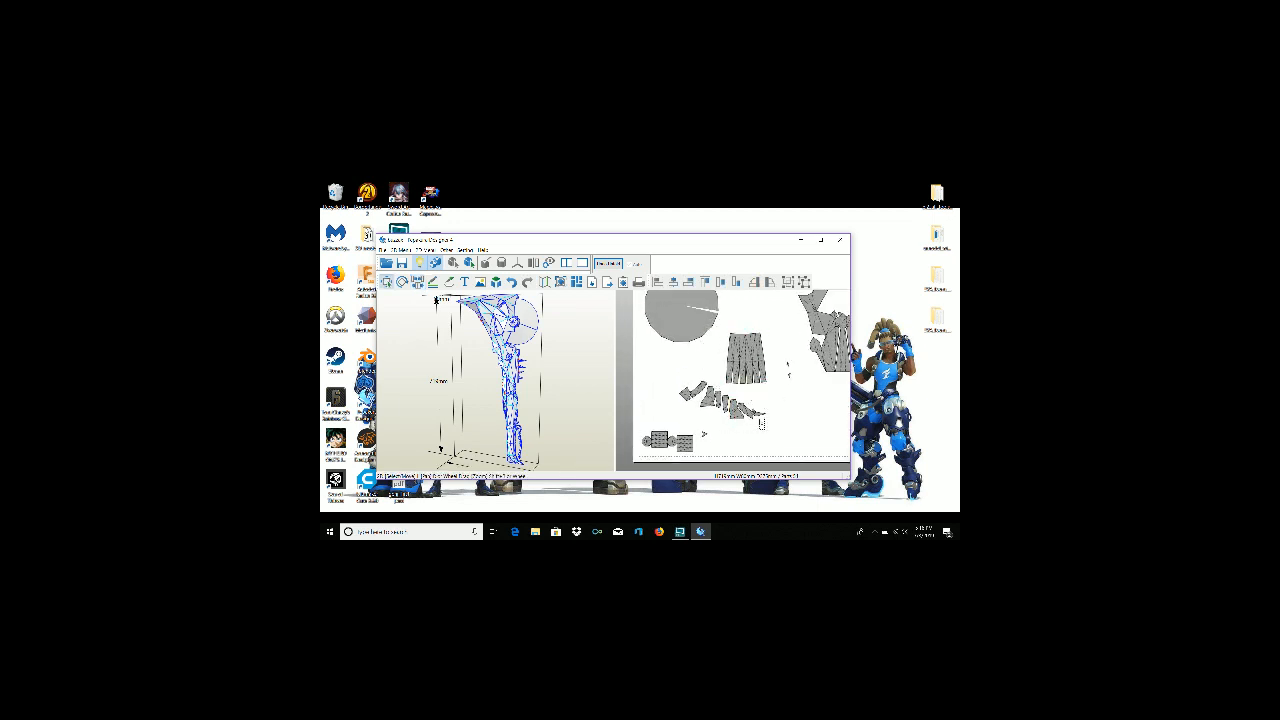
Split the handle part across its middle by disjoining the lower half of each strip
right_click(712, 398)
left_click(745, 419)
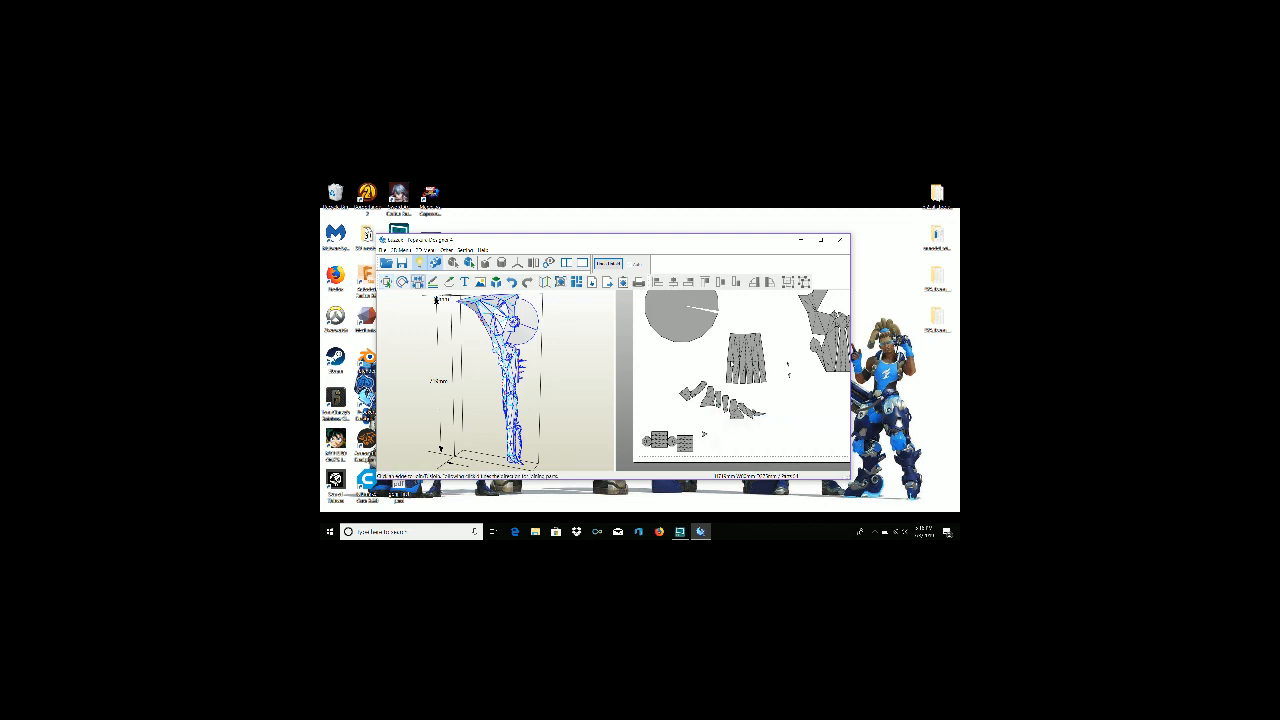
left_click(732, 363)
left_click(737, 362)
left_click(744, 355)
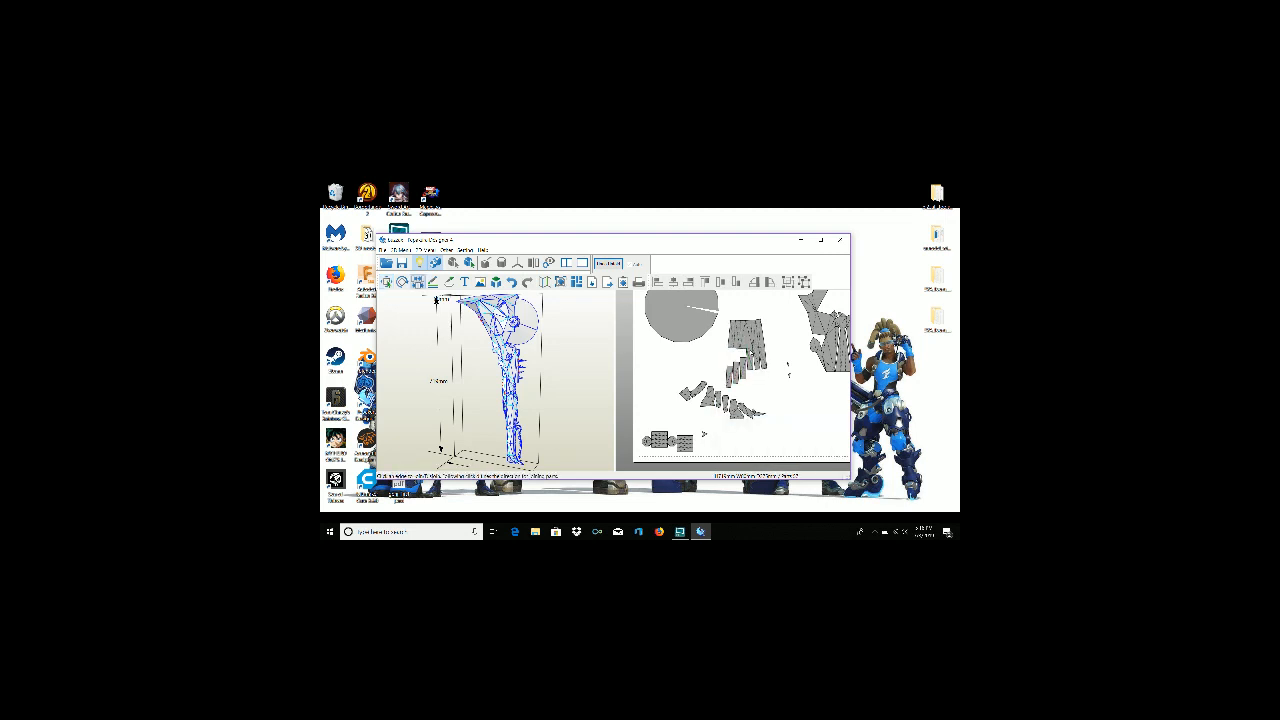
left_click(750, 350)
left_click(756, 346)
left_click(762, 342)
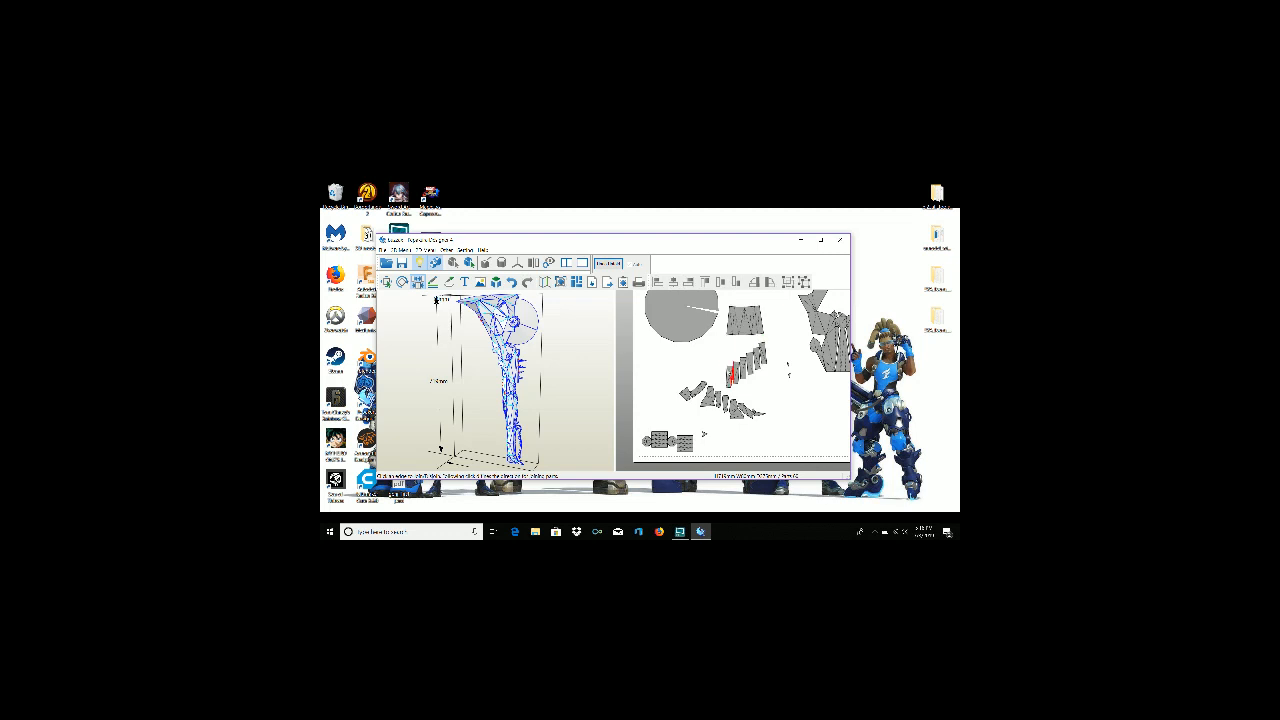
Join the separated lower strips along their long edges into one rectangular block
left_click(733, 372)
left_click(739, 371)
left_click(758, 364)
Move the upper handle block to just above the lower block
right_click(704, 389)
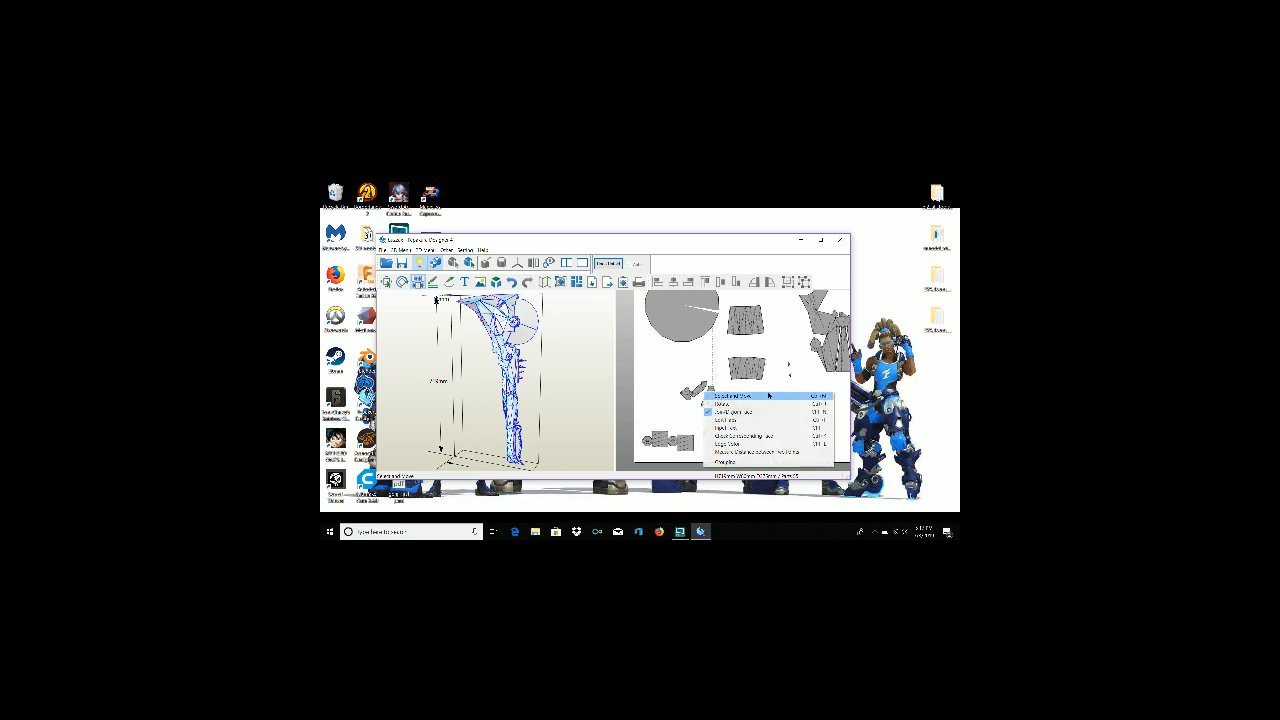
left_click(722, 395)
left_click_drag(757, 325, 759, 333)
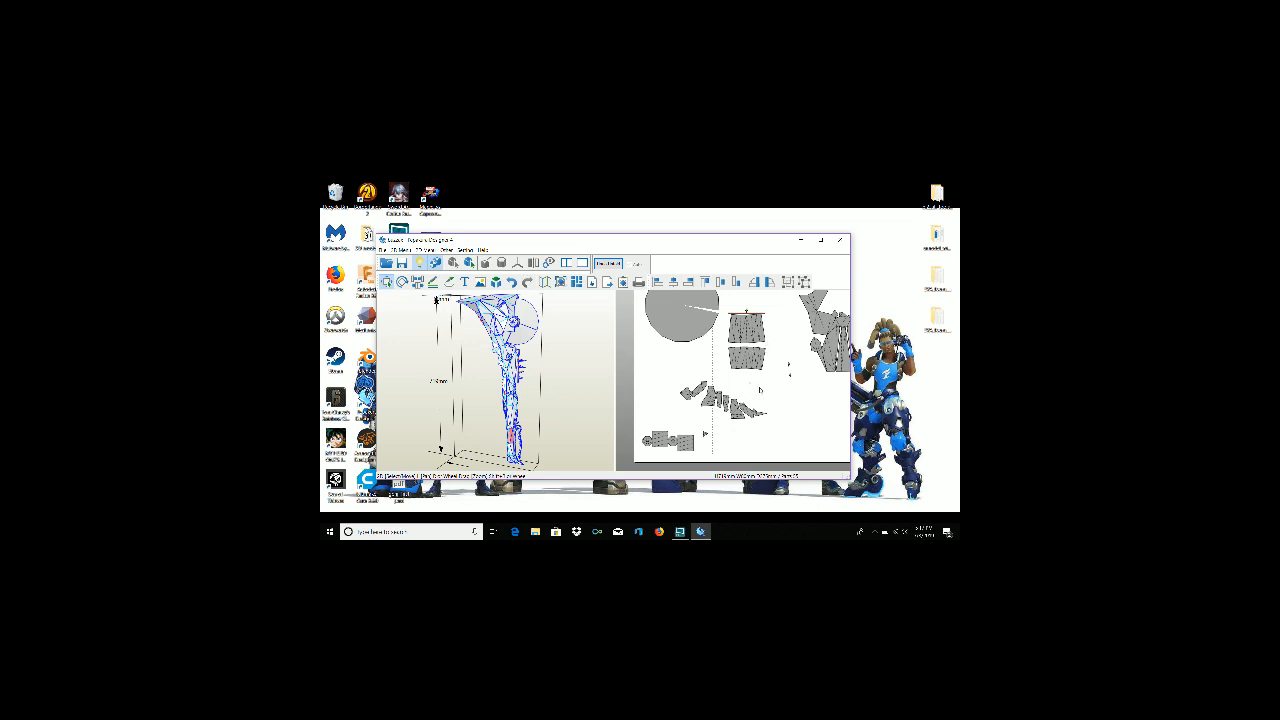
left_click(769, 392)
Hide the inner fold lines of both handle blocks with the Edge Color tool
right_click(765, 390)
left_click(757, 442)
left_click(734, 358)
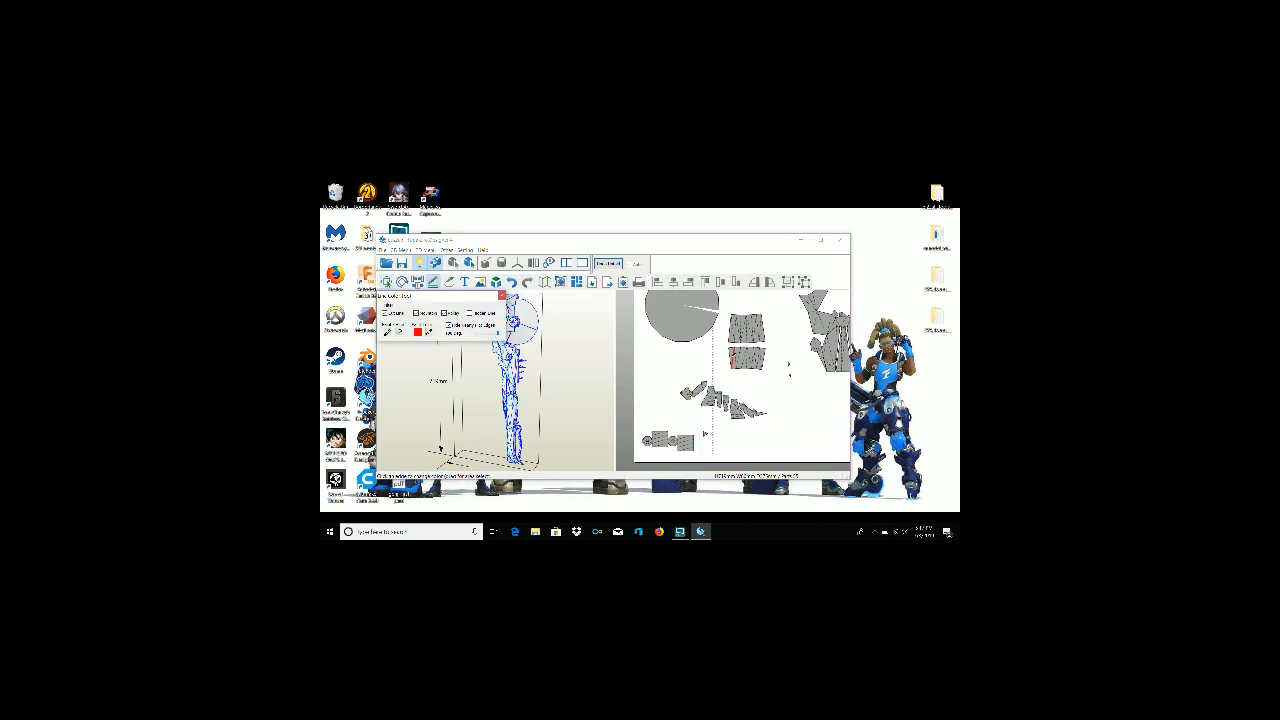
left_click(734, 355)
left_click_drag(727, 344, 768, 371)
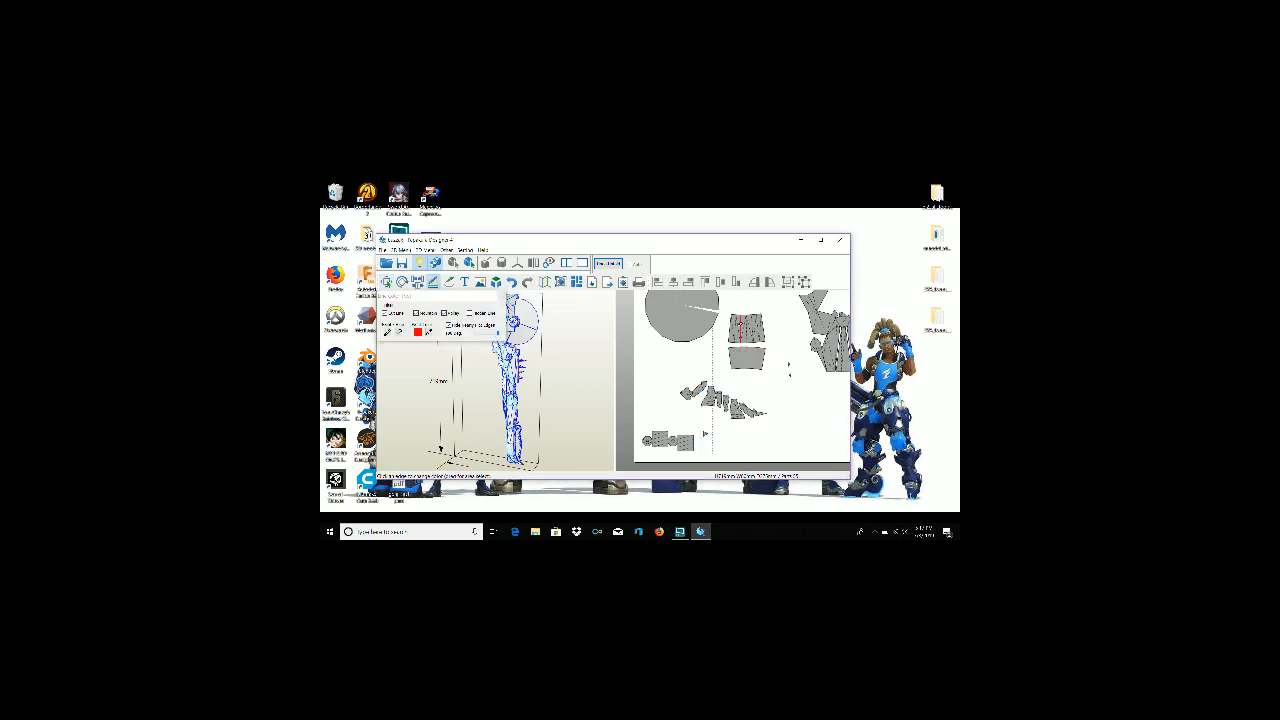
mouse_move(729, 315)
left_mouse_down()
mouse_move(742, 343)
mouse_move(769, 345)
left_mouse_up()
Move the handle block with Select and Move and check its location on the 3D axe
right_click(715, 321)
left_click(735, 328)
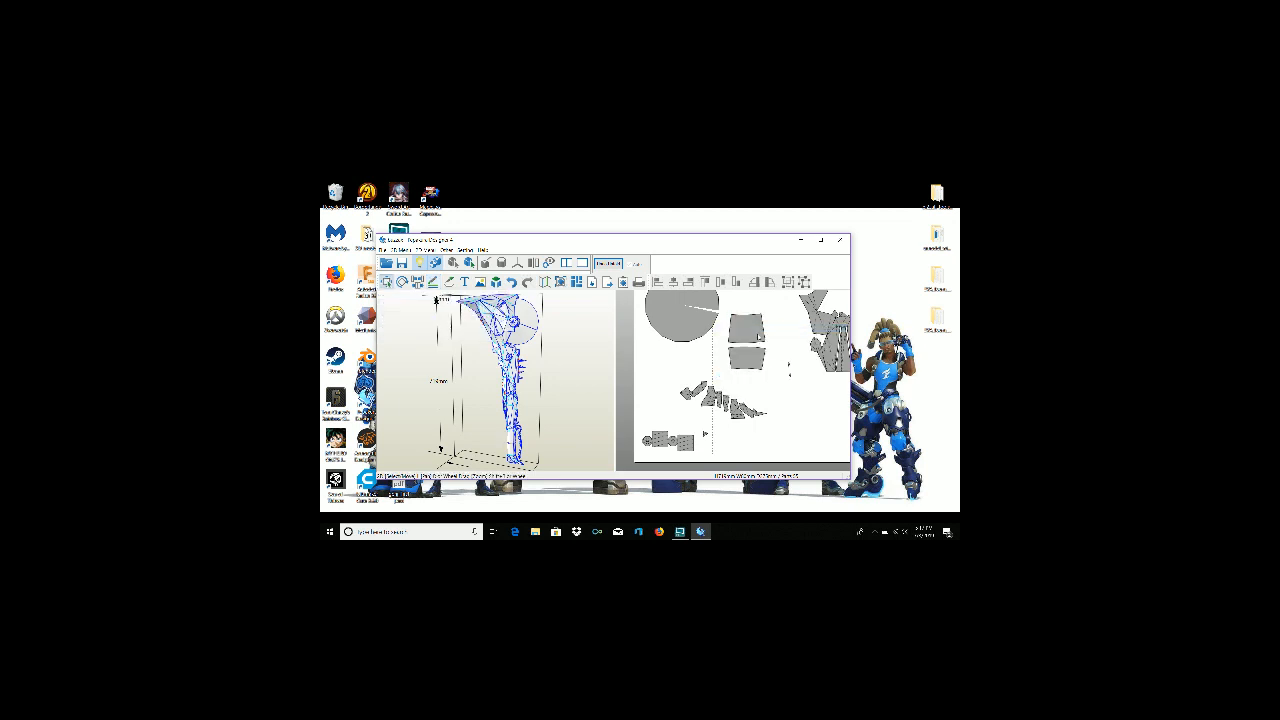
left_click_drag(744, 336, 741, 353)
scroll(786, 372, "down", 6)
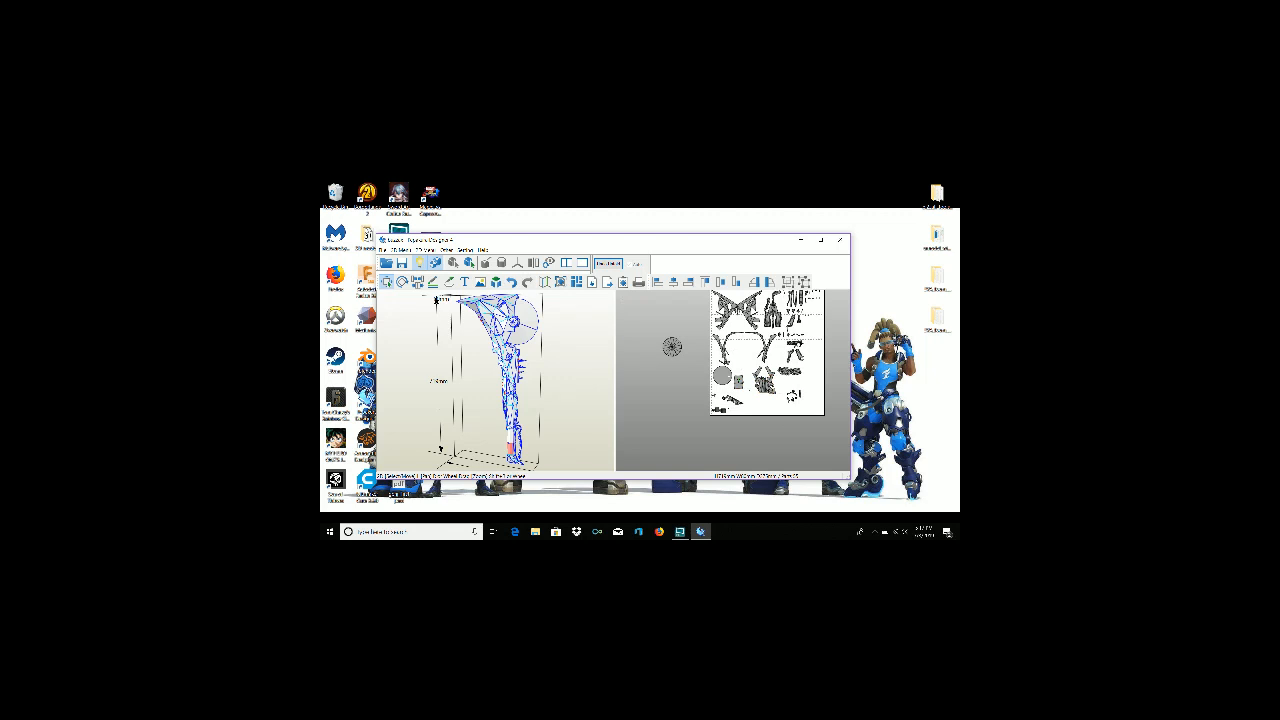
right_click_drag(520, 362, 694, 371)
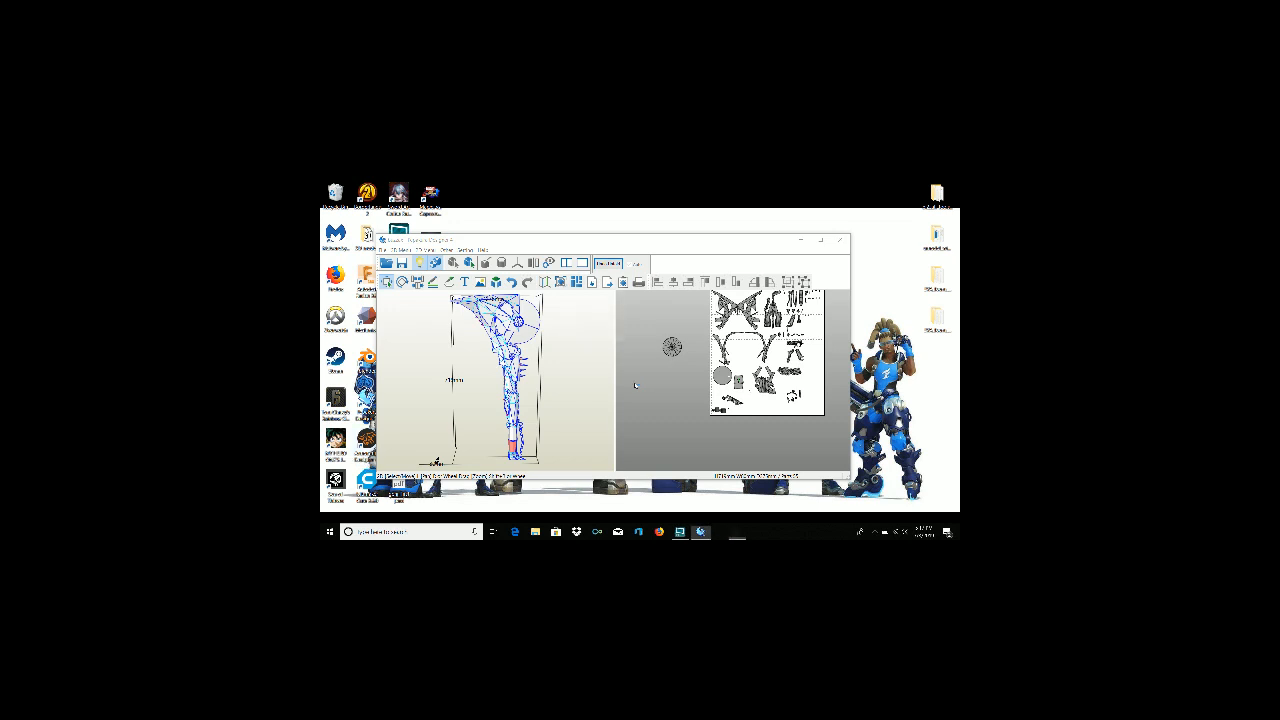
Switch to Armorsmith Designer with a new costume and its mannequin
left_click(594, 354)
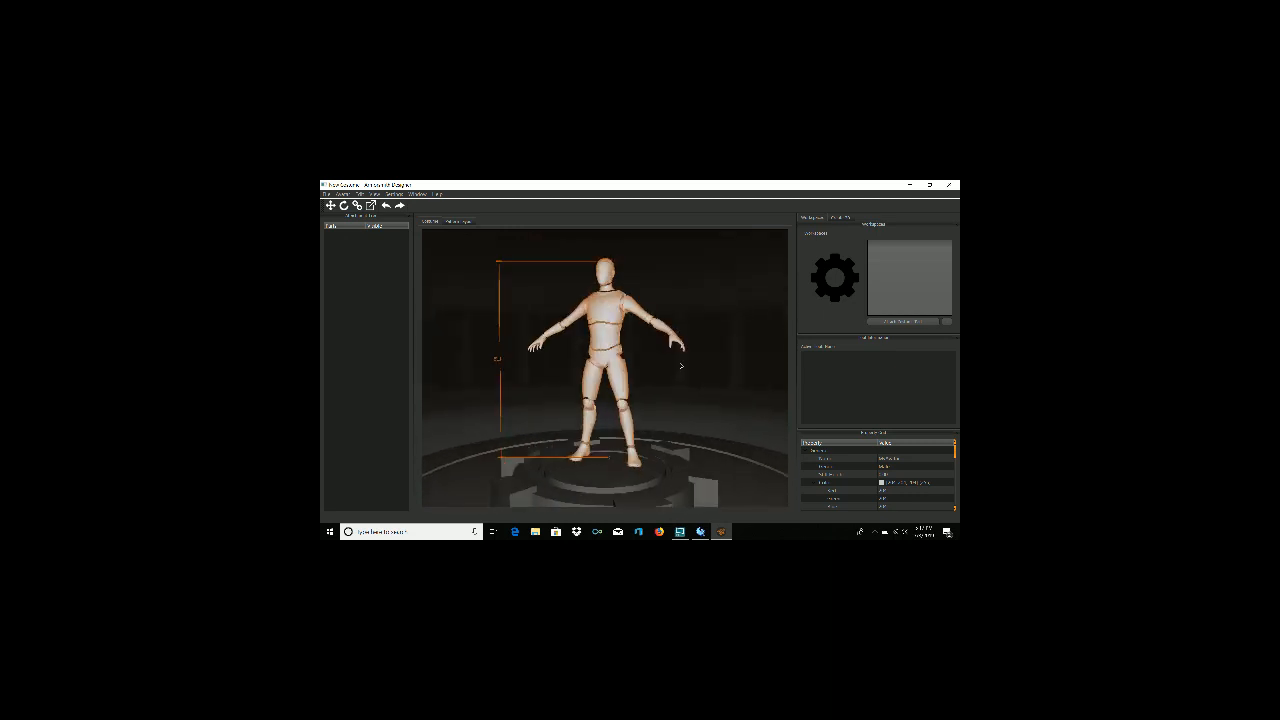
Examine the mannequin's head height and torso length among its body measurements
right_click(681, 366)
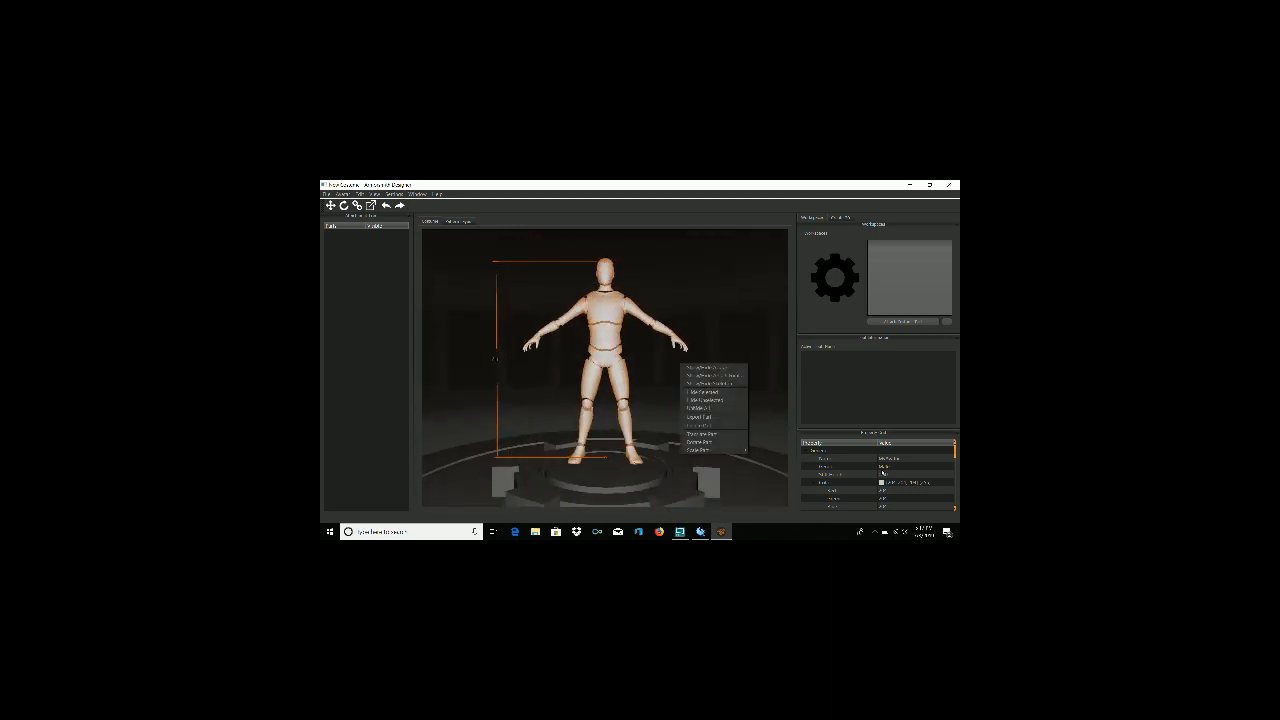
left_click(927, 411)
left_click_drag(956, 453, 955, 469)
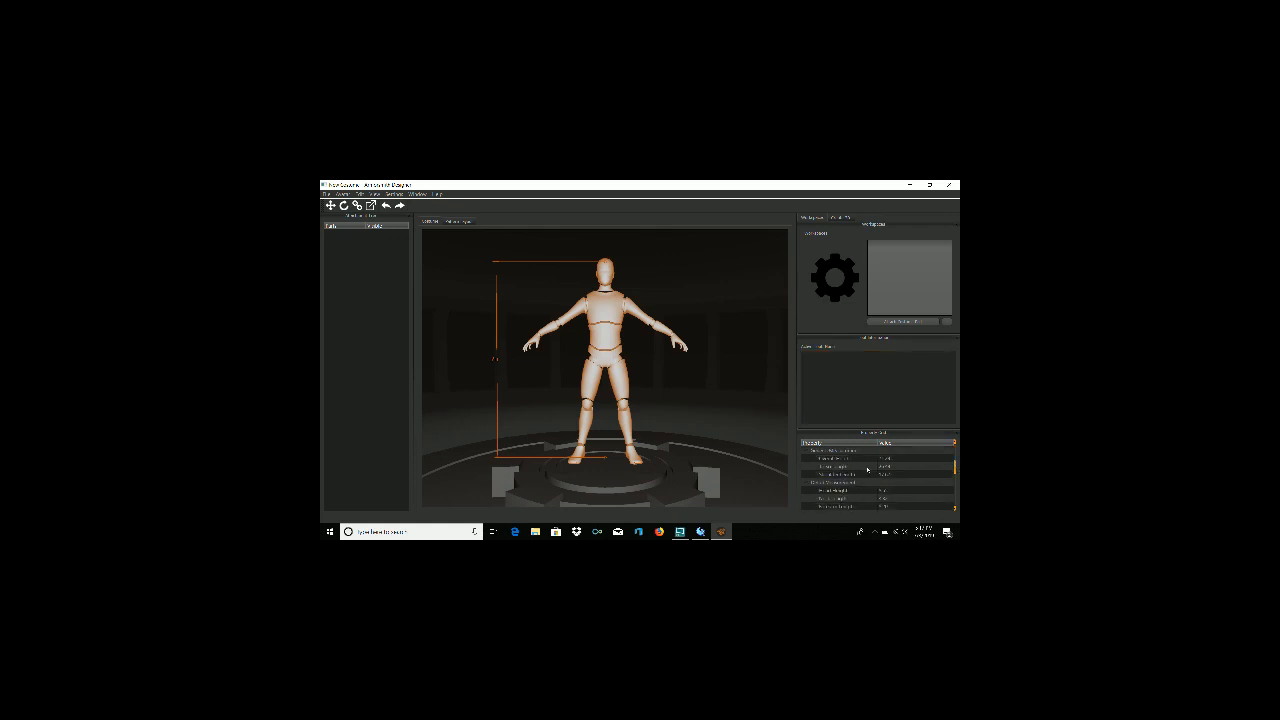
left_click(858, 490)
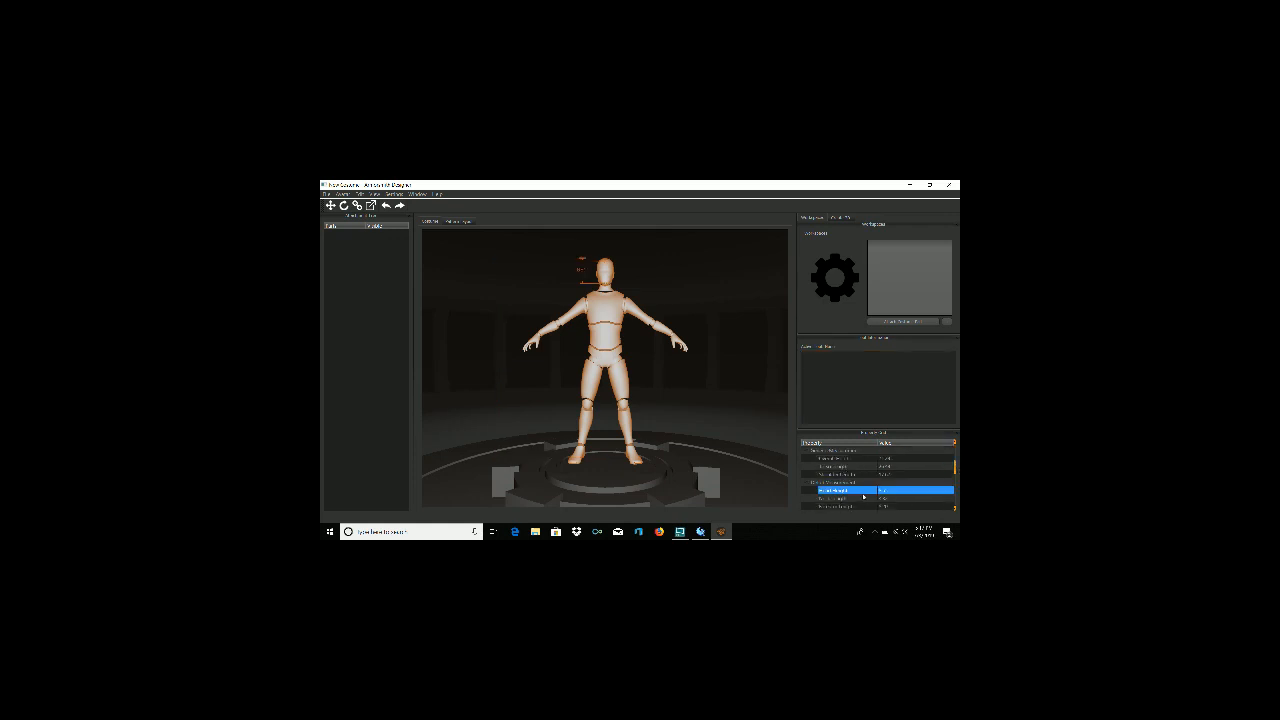
left_click(893, 497)
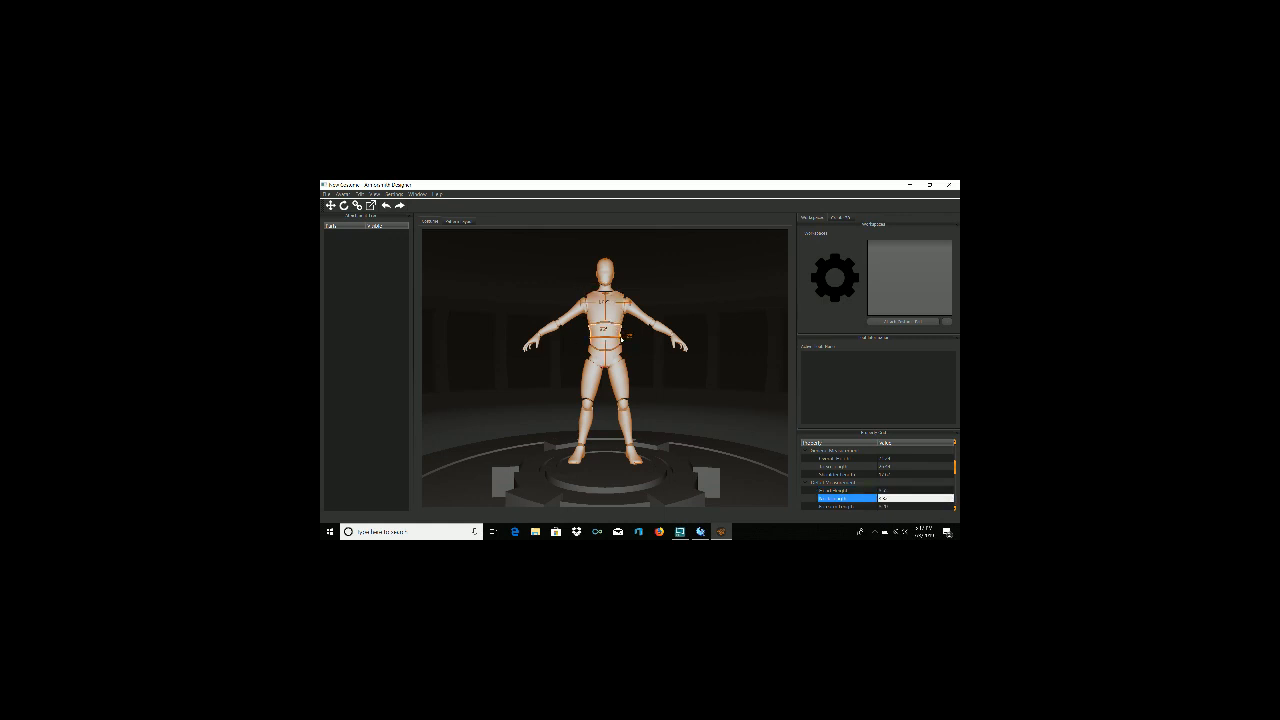
left_click(622, 339)
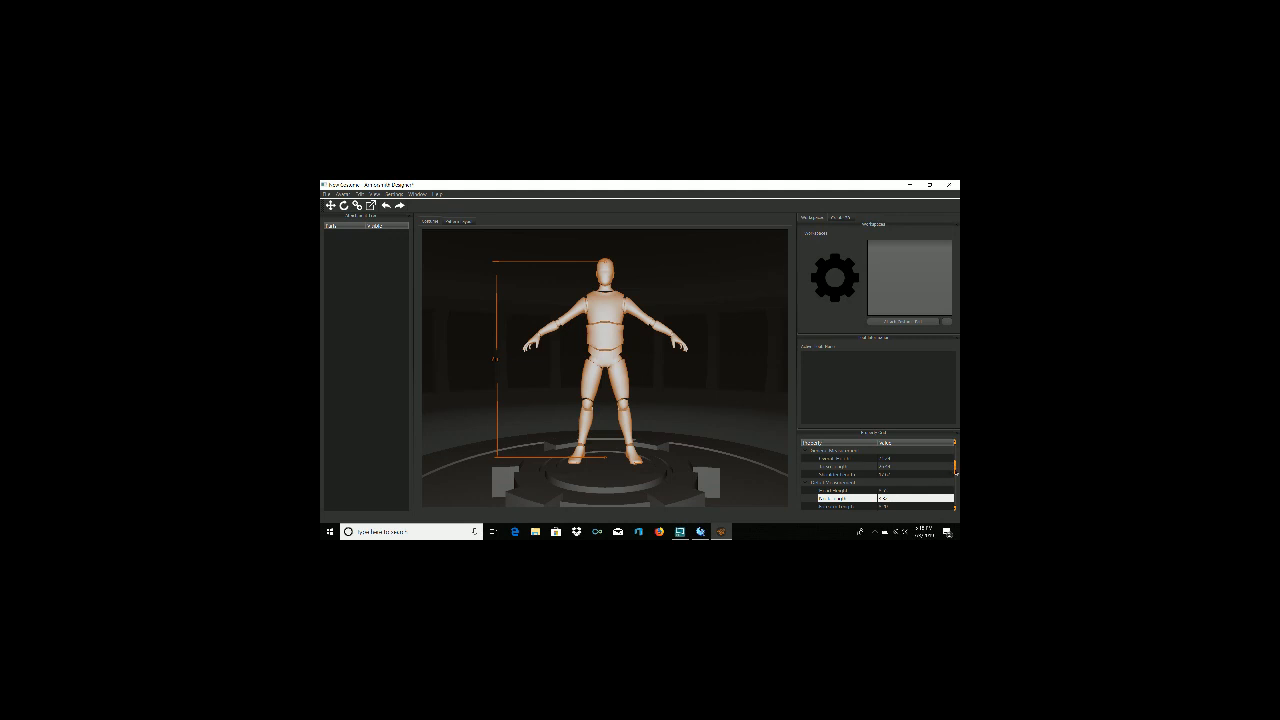
mouse_move(955, 466)
left_mouse_down()
mouse_move(955, 483)
mouse_move(955, 450)
left_mouse_up()
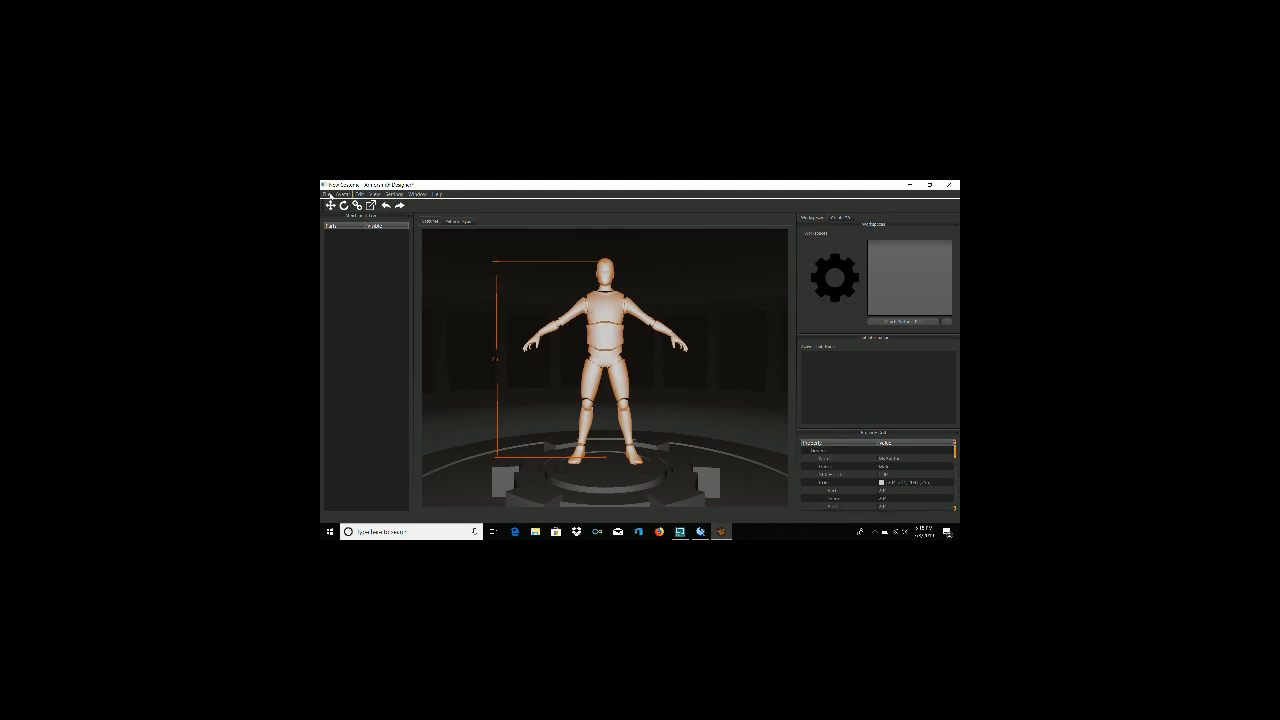
left_click(328, 194)
left_click(336, 254)
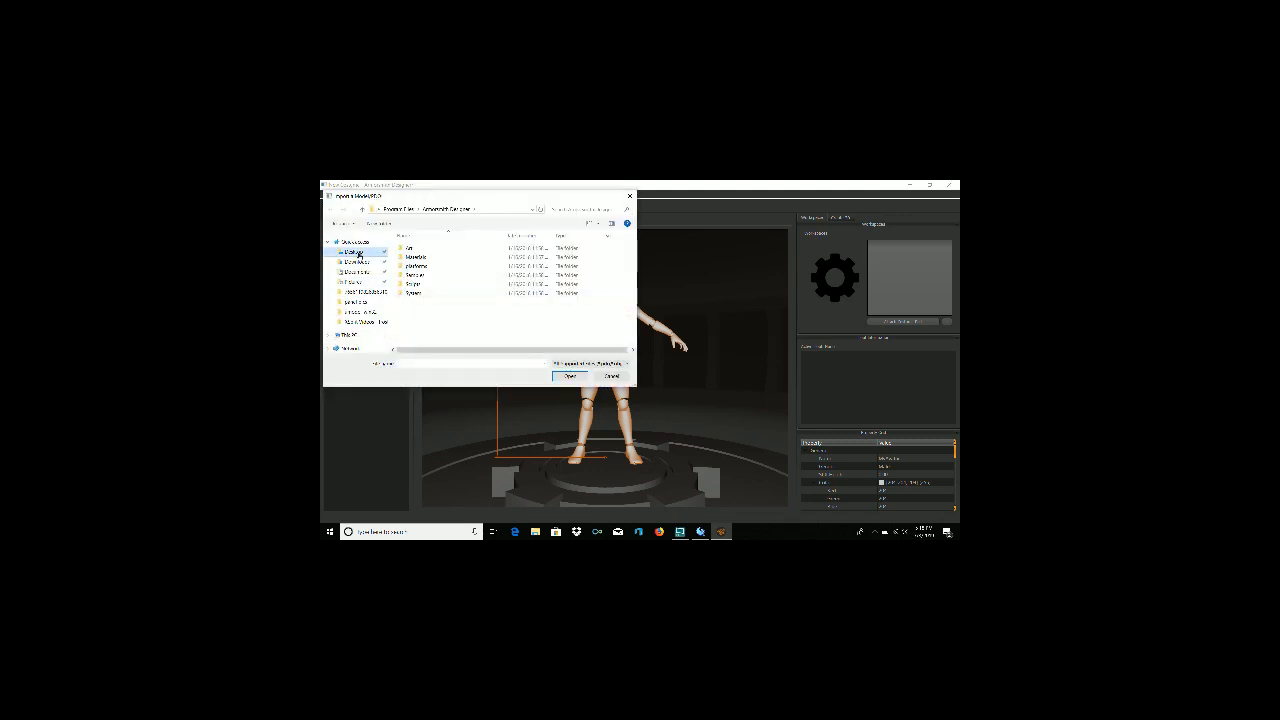
left_click(358, 253)
scroll(485, 315, "down", 3)
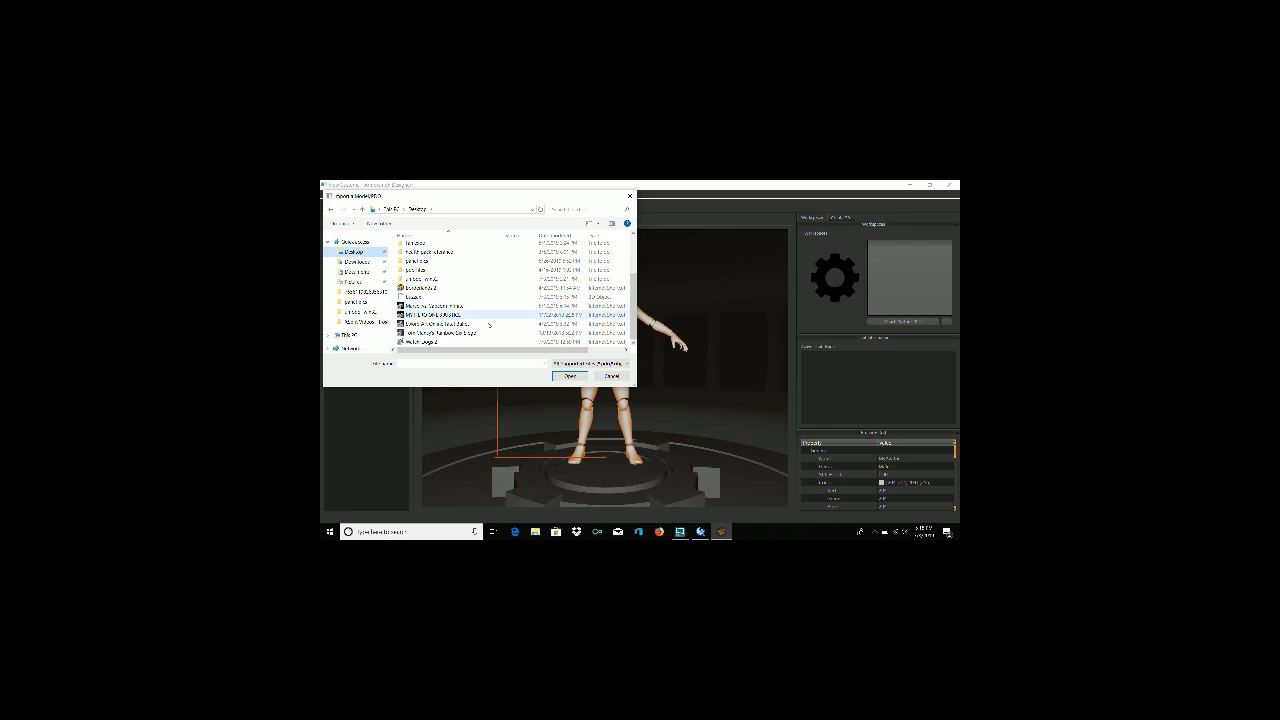
scroll(480, 312, "up", 2)
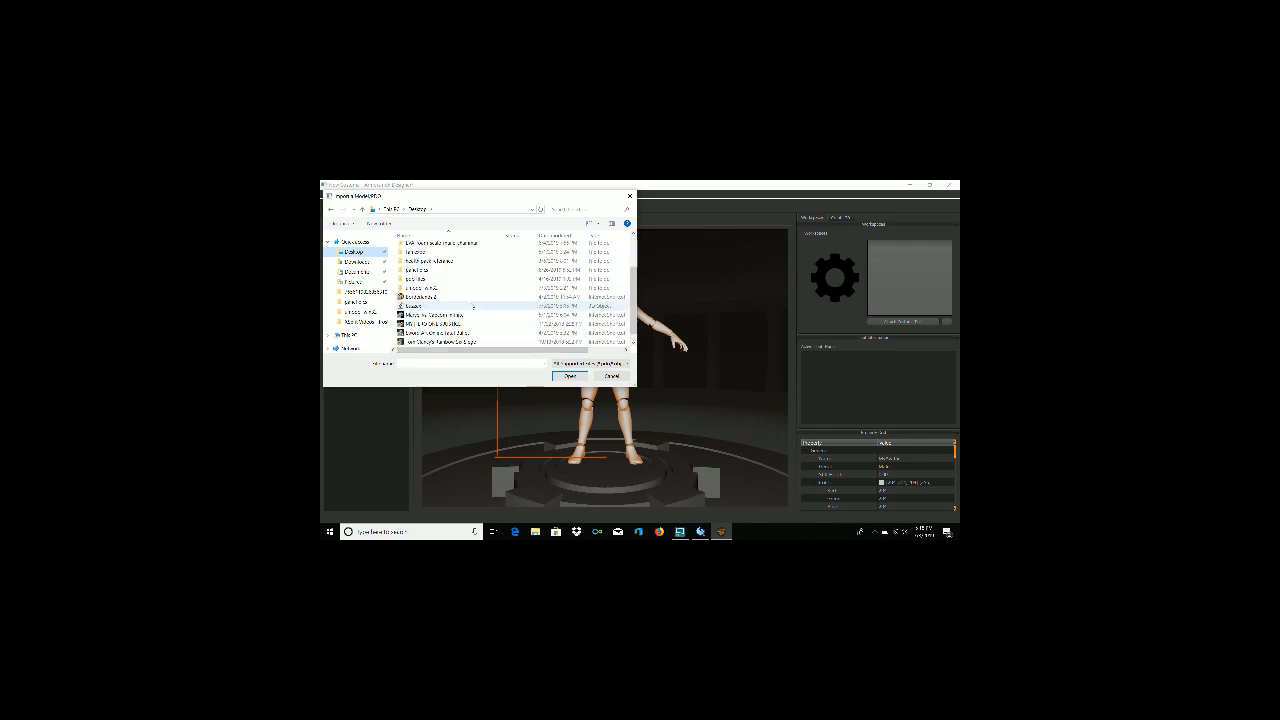
scroll(473, 307, "down", 1)
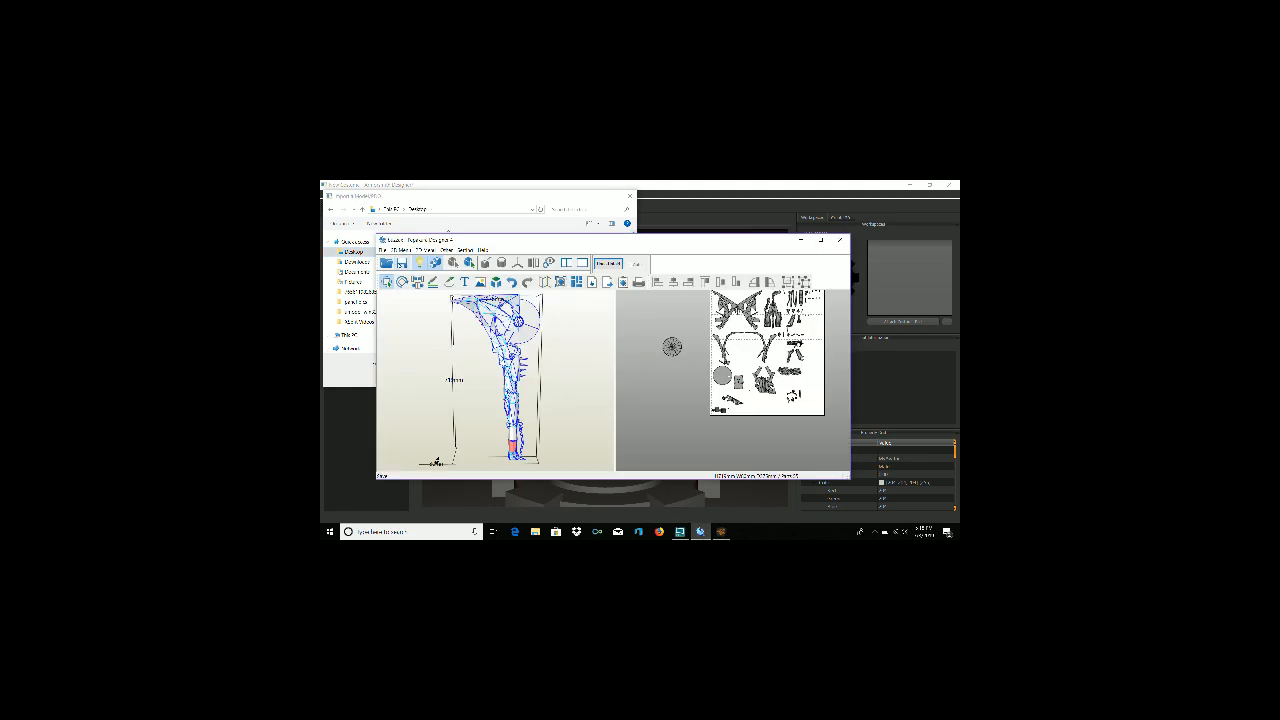
Save the unfolded axe from Pepakura Designer as a project file on the desktop, and close Pepakura and the pending import dialog
left_click(402, 263)
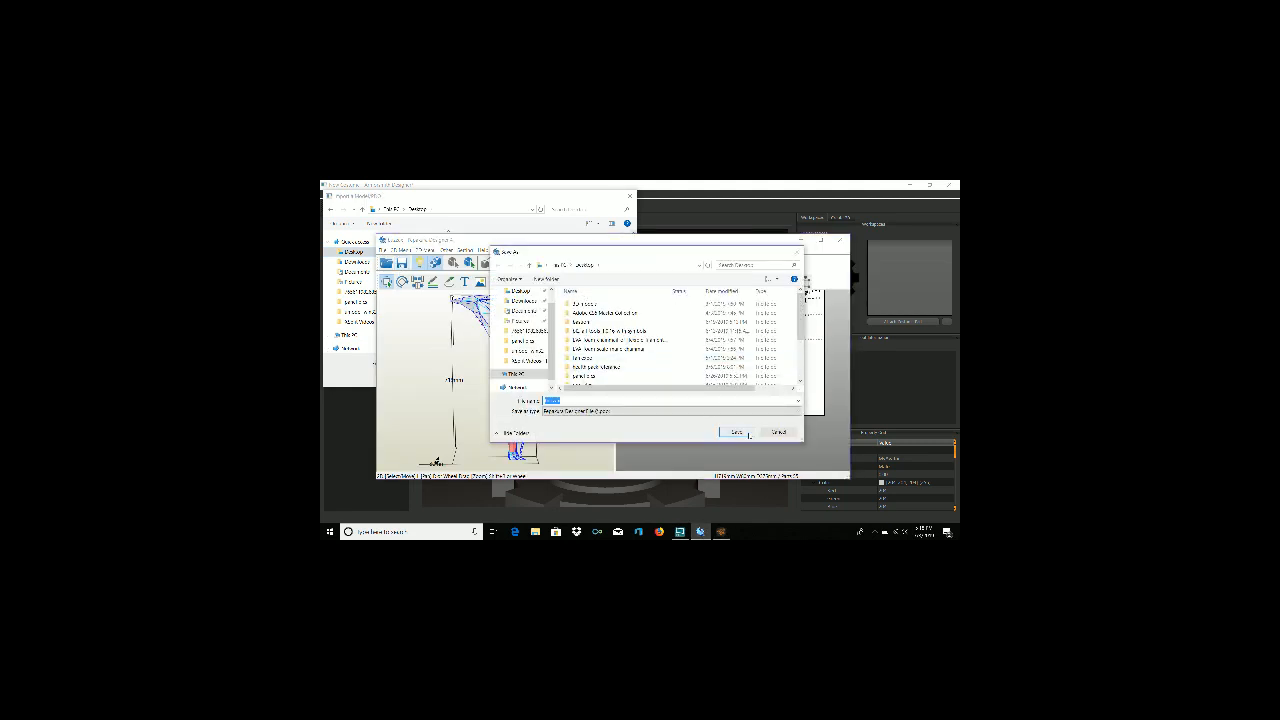
left_click(737, 432)
left_click(840, 241)
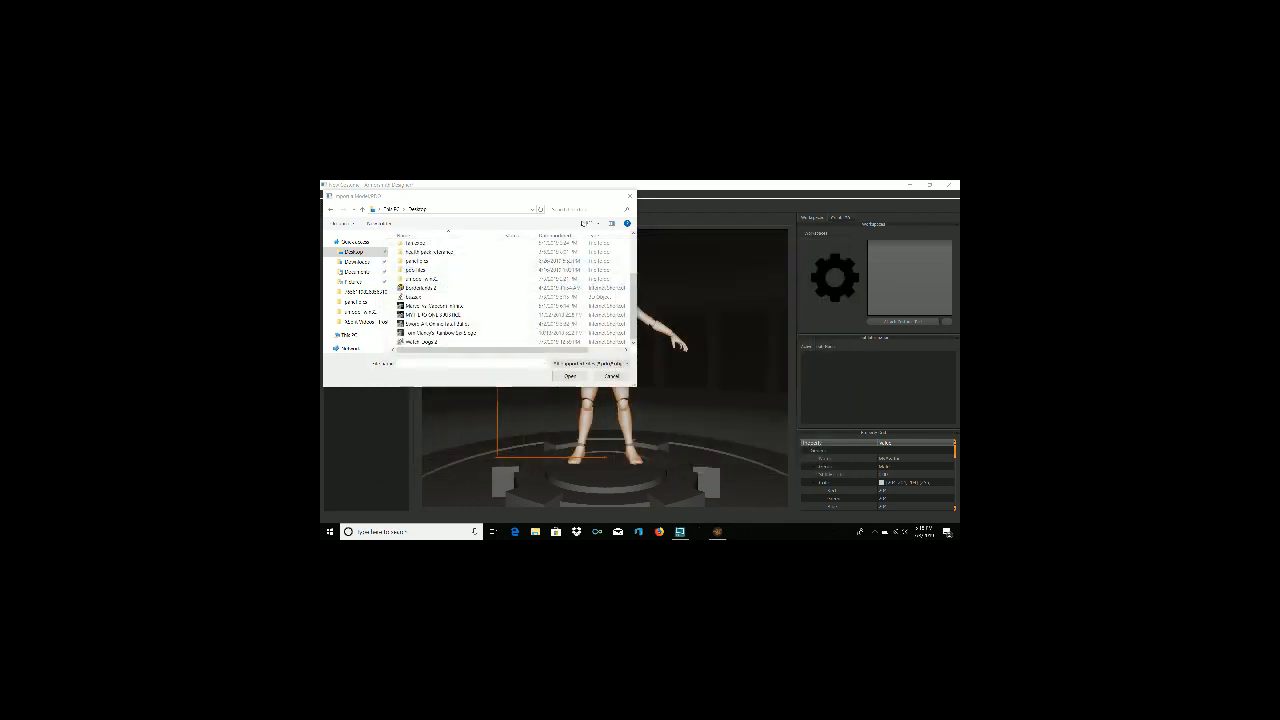
scroll(468, 309, "up", 3)
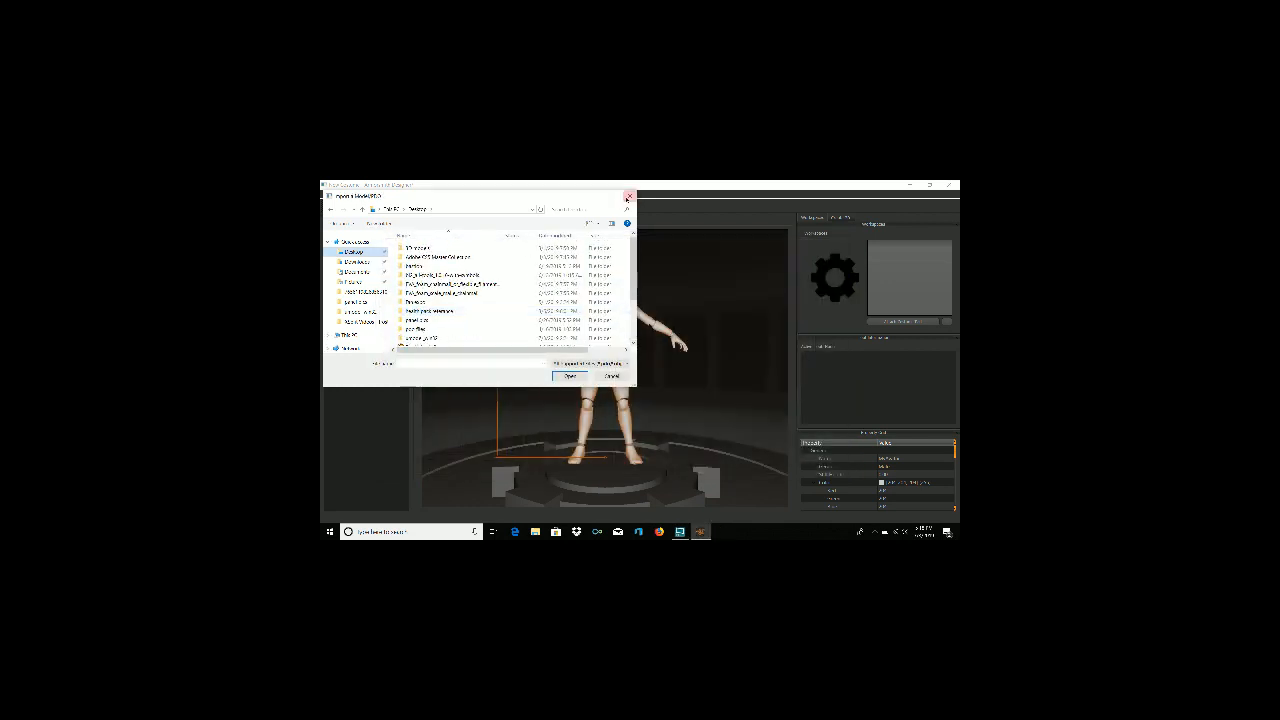
left_click(628, 197)
Import the saved axe project from the desktop into Armorsmith Designer and add it to the costume
left_click(325, 194)
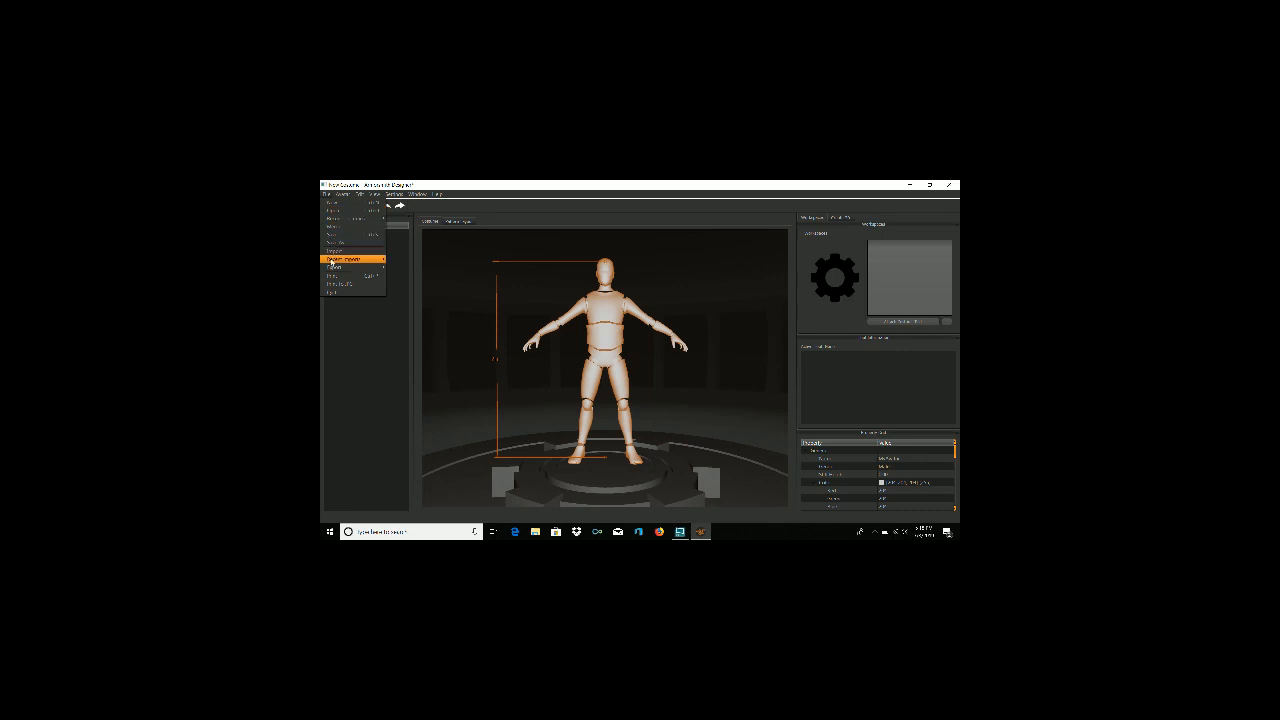
left_click(345, 252)
scroll(470, 300, "down", 3)
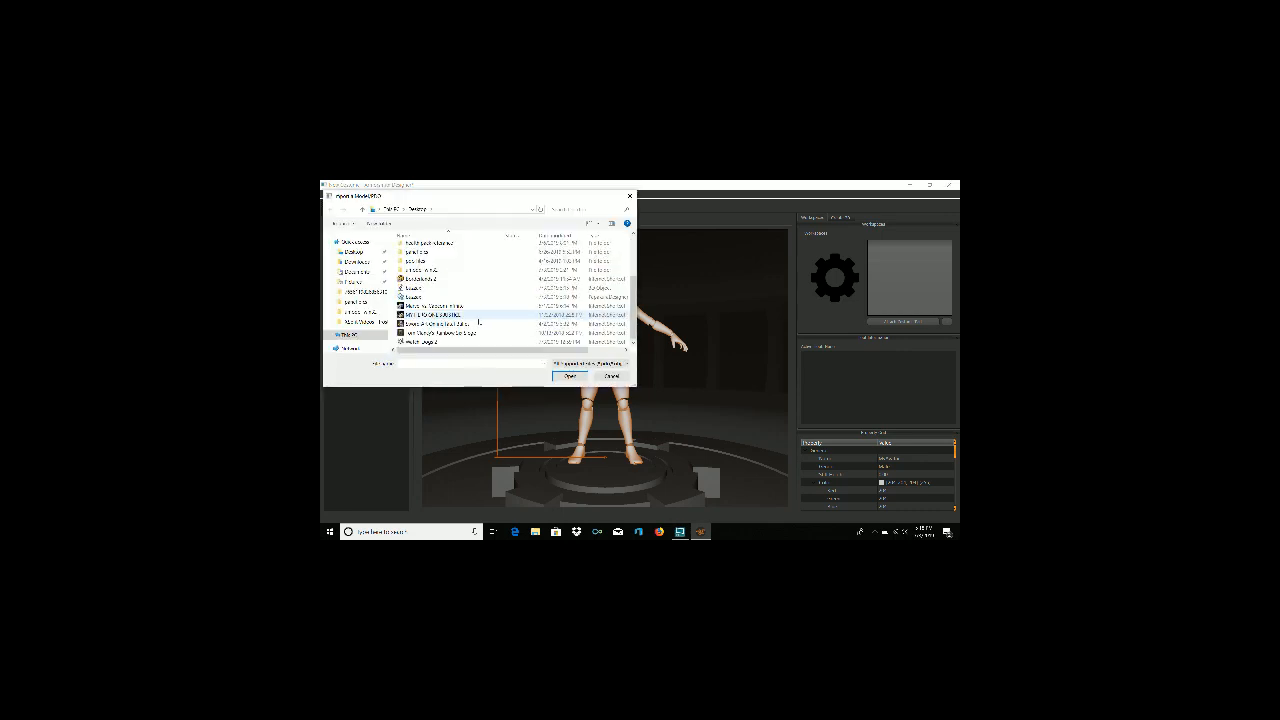
left_click(412, 297)
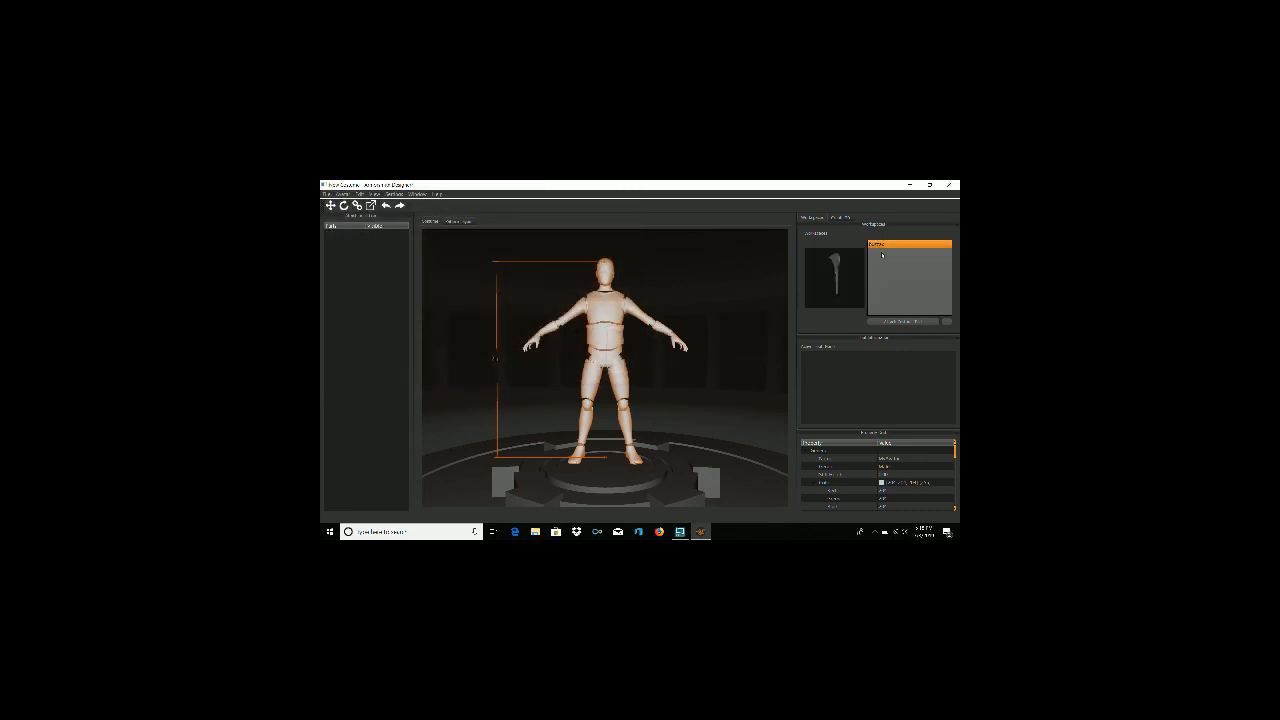
left_click(902, 322)
left_click(679, 343)
Scale up the axe part until it spans from the mannequin's shoulders to its knees, and bring up its scale values
middle_click_drag(762, 376, 714, 381)
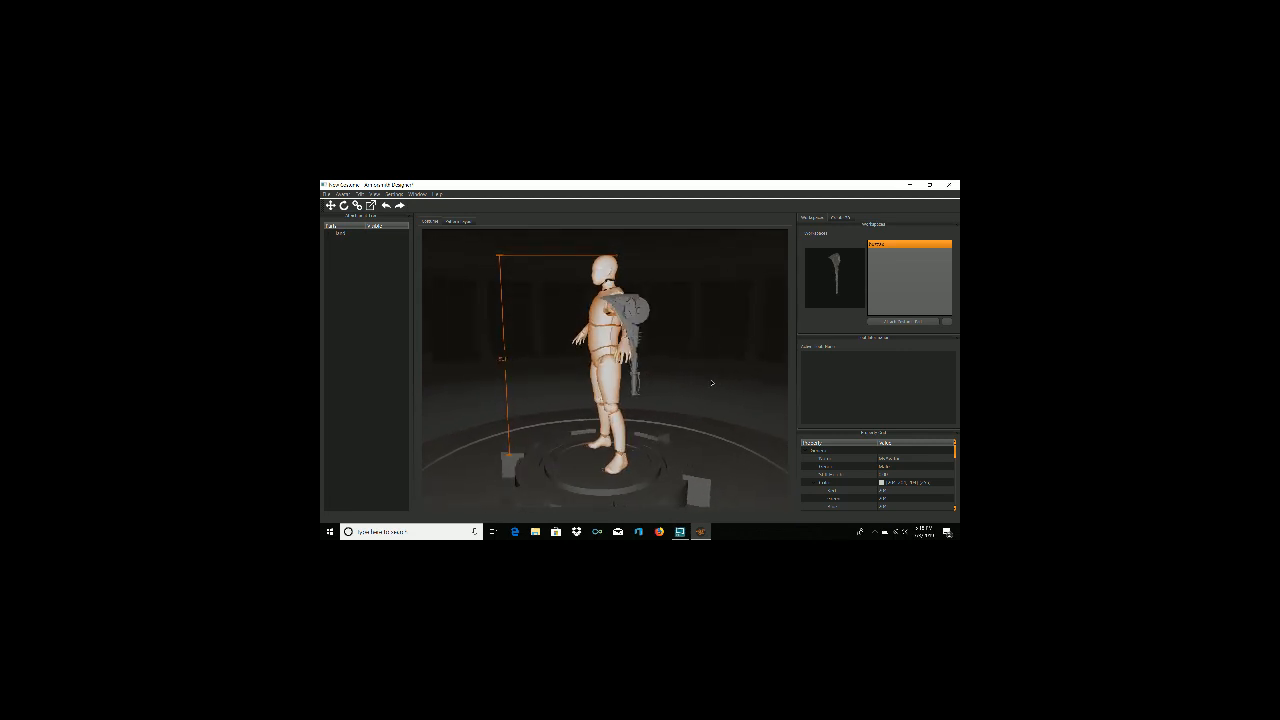
left_click(629, 317)
right_click(637, 312)
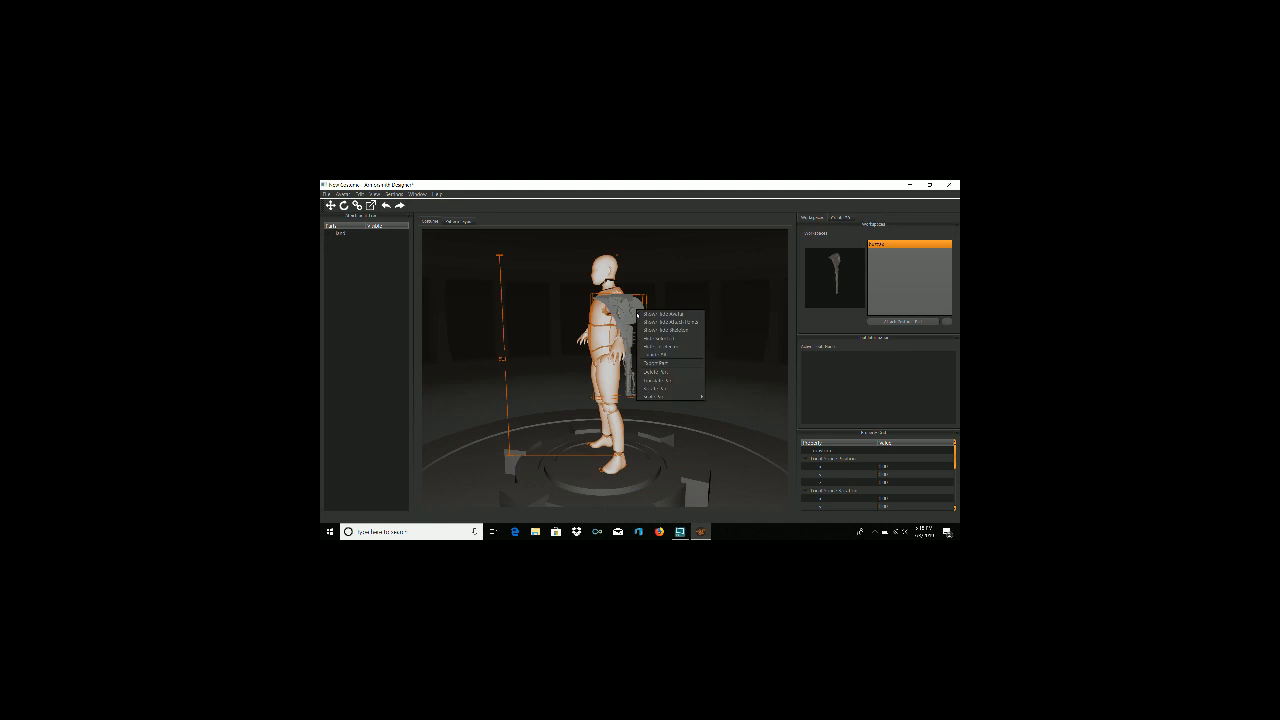
mouse_move(661, 397)
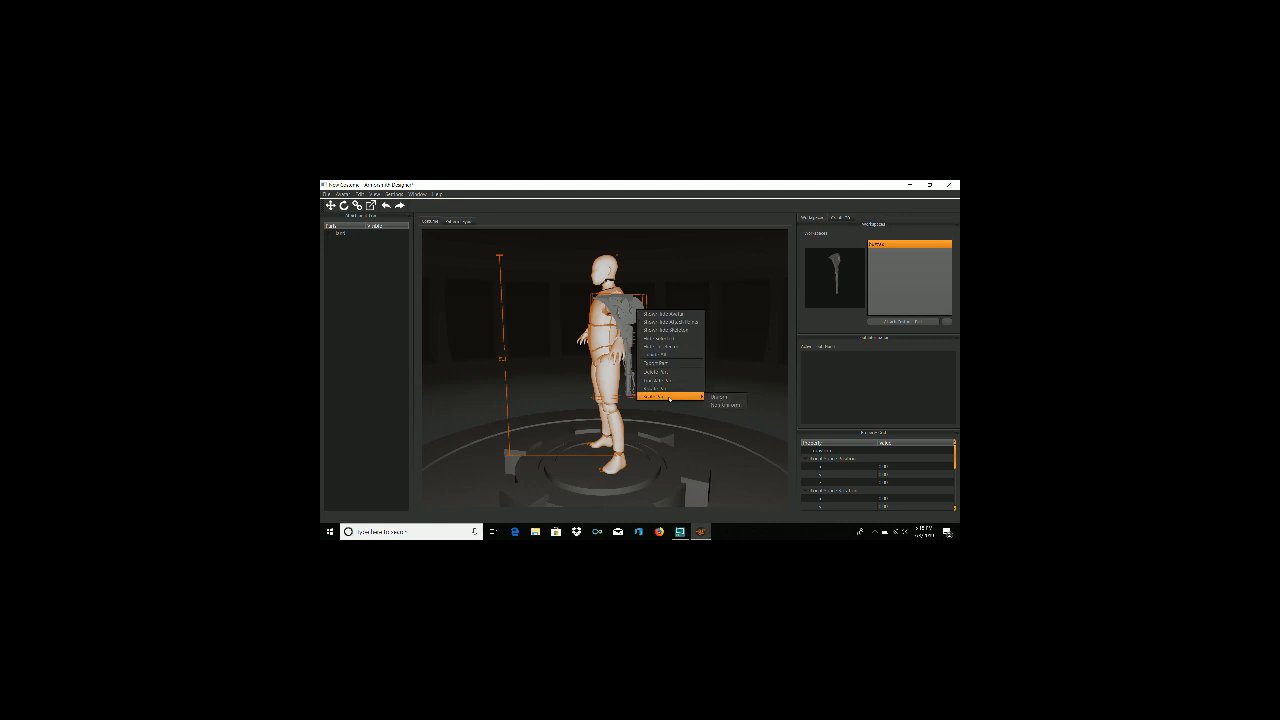
left_click(720, 397)
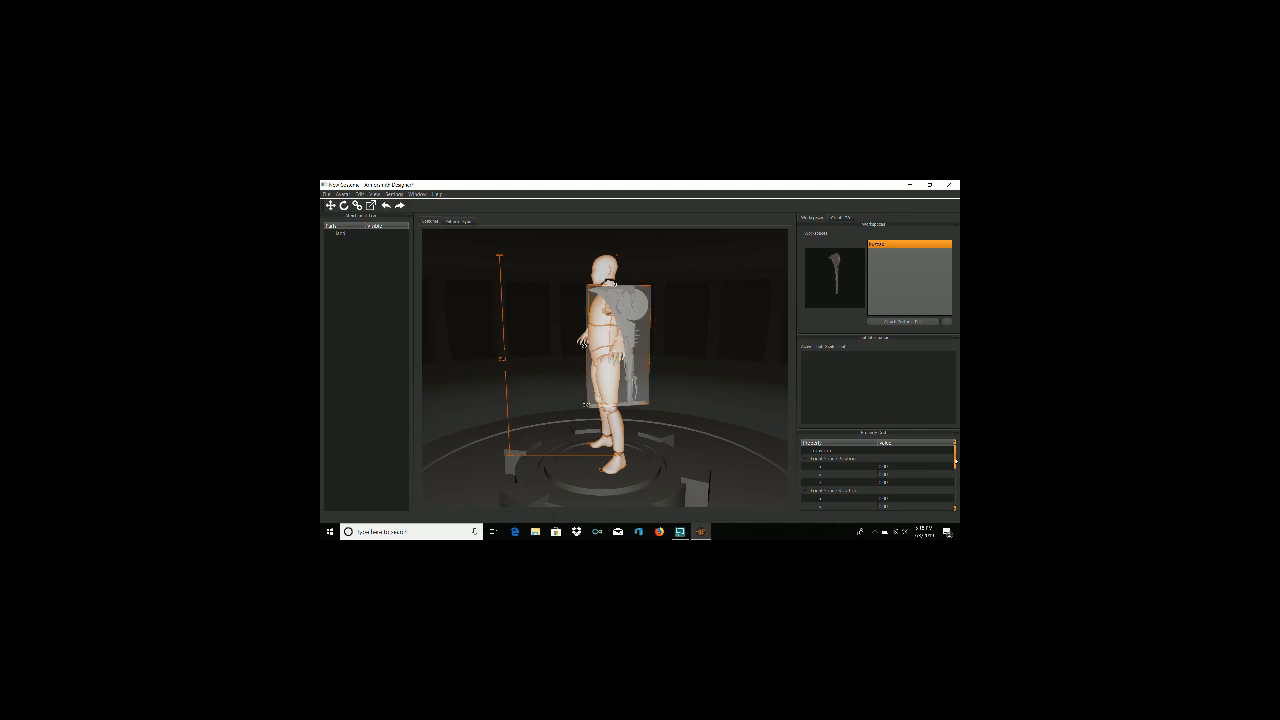
left_click_drag(955, 463, 955, 485)
Switch to Pepakura Designer and open the saved axe project from the desktop
left_click(910, 185)
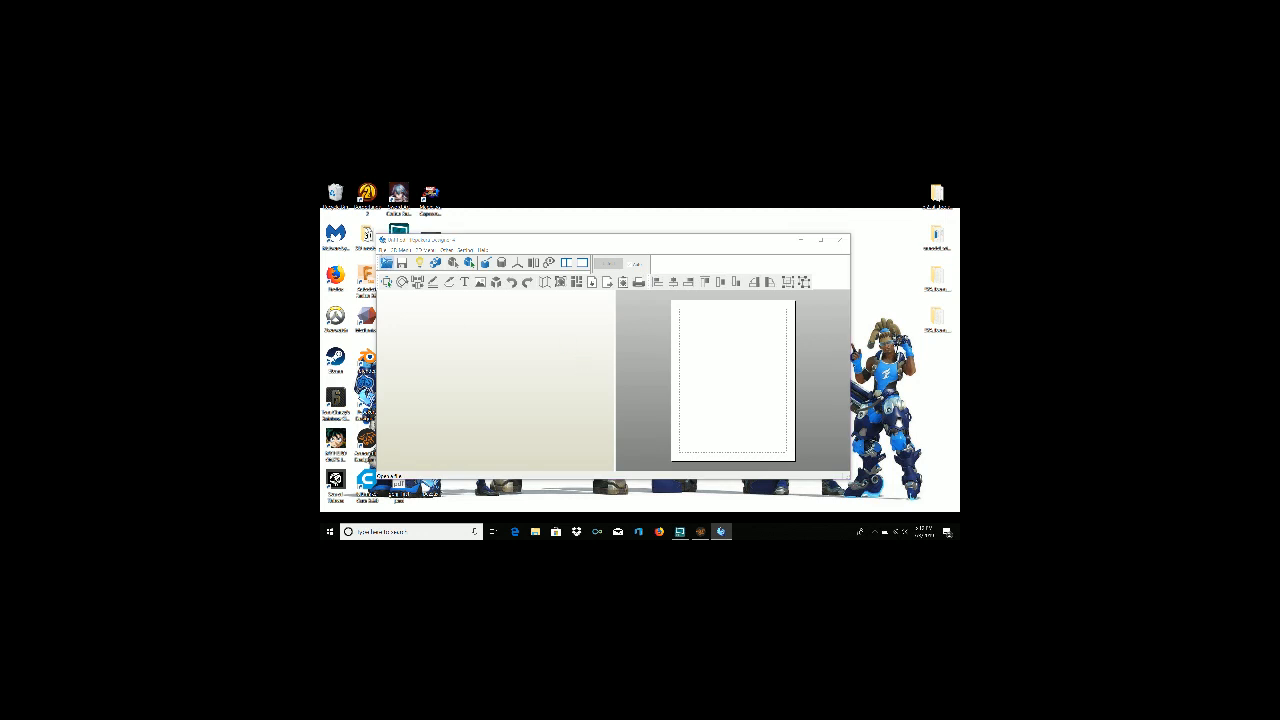
left_click(386, 263)
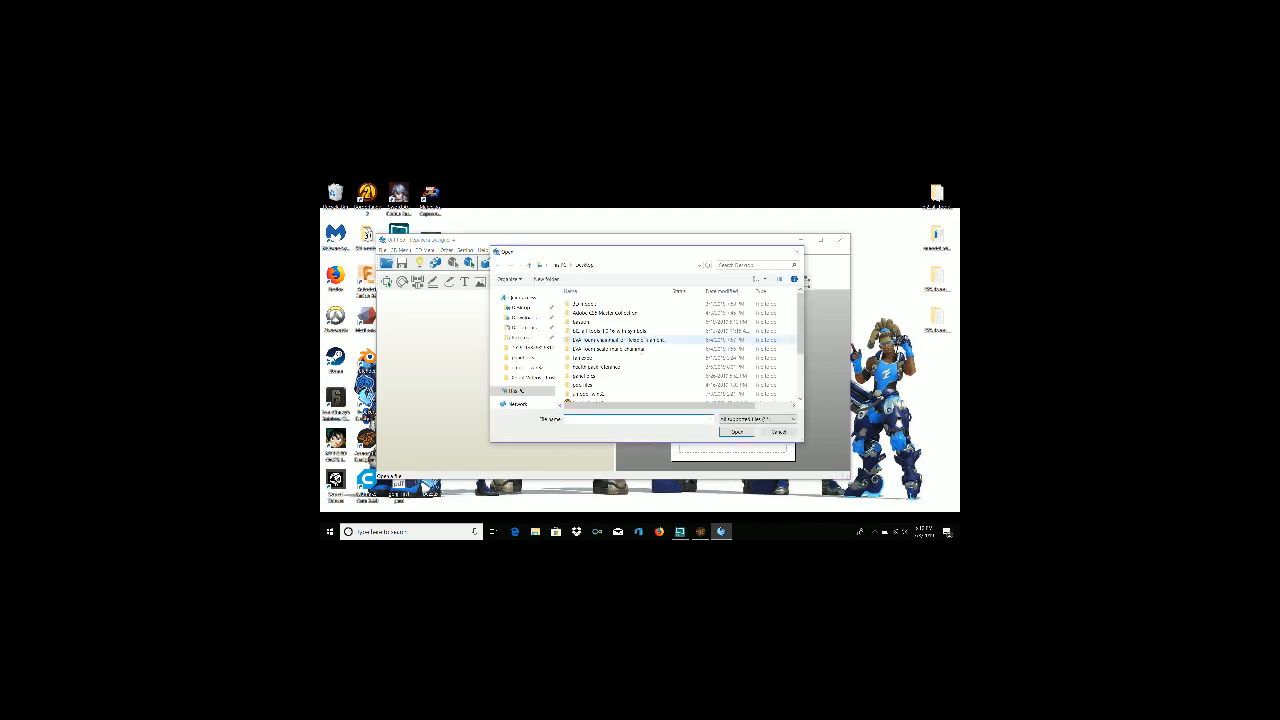
double_click(600, 355)
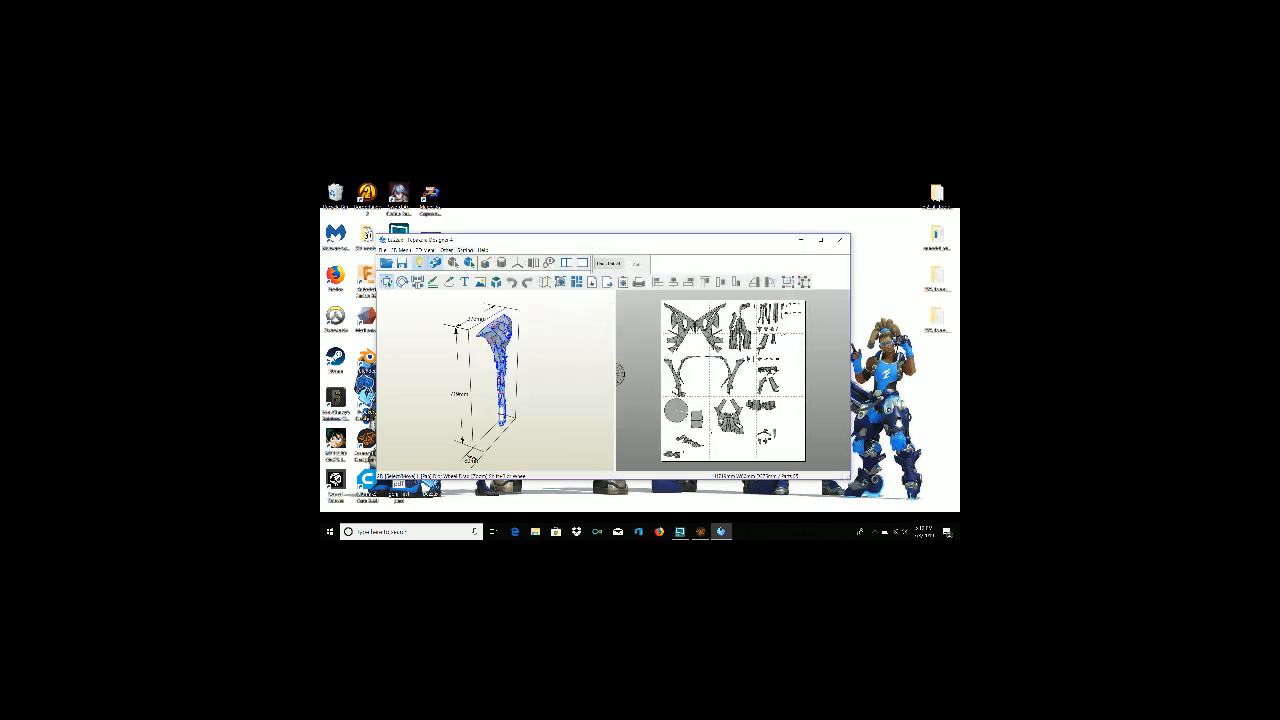
Enlarge the axe by specifying a new width for the assembled model, and check it from the side
mouse_move(486, 283)
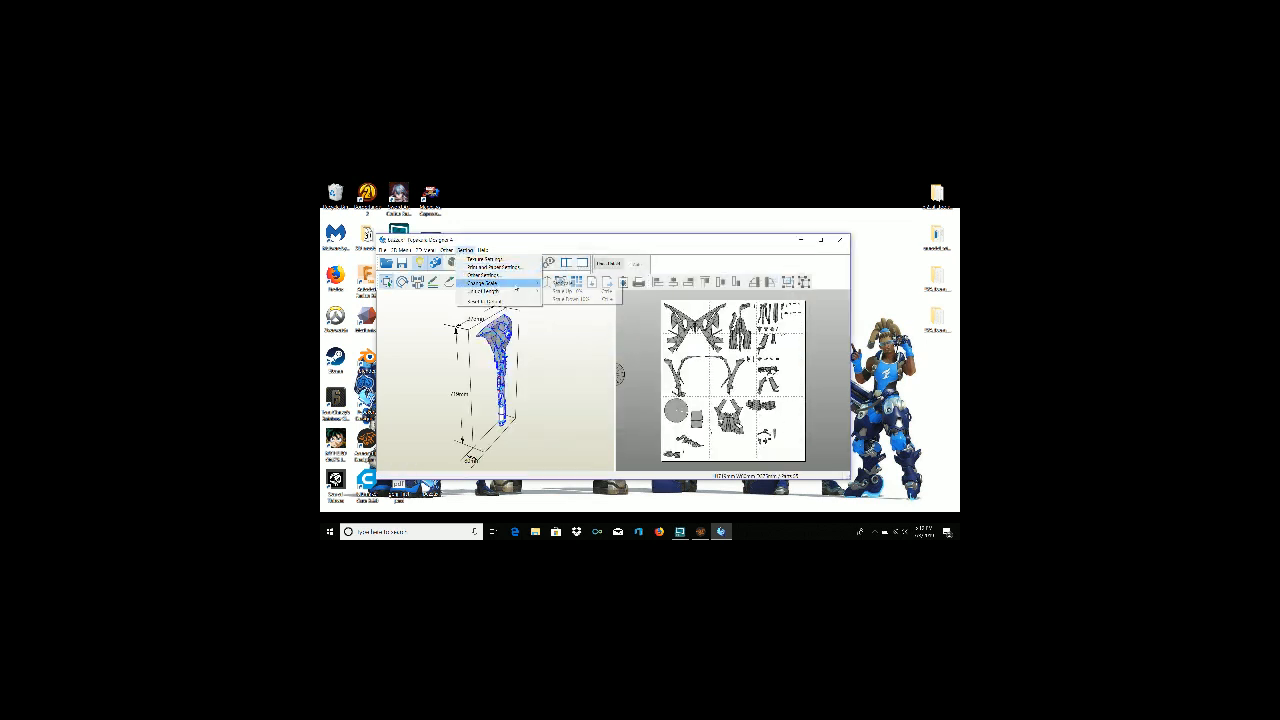
left_click(553, 284)
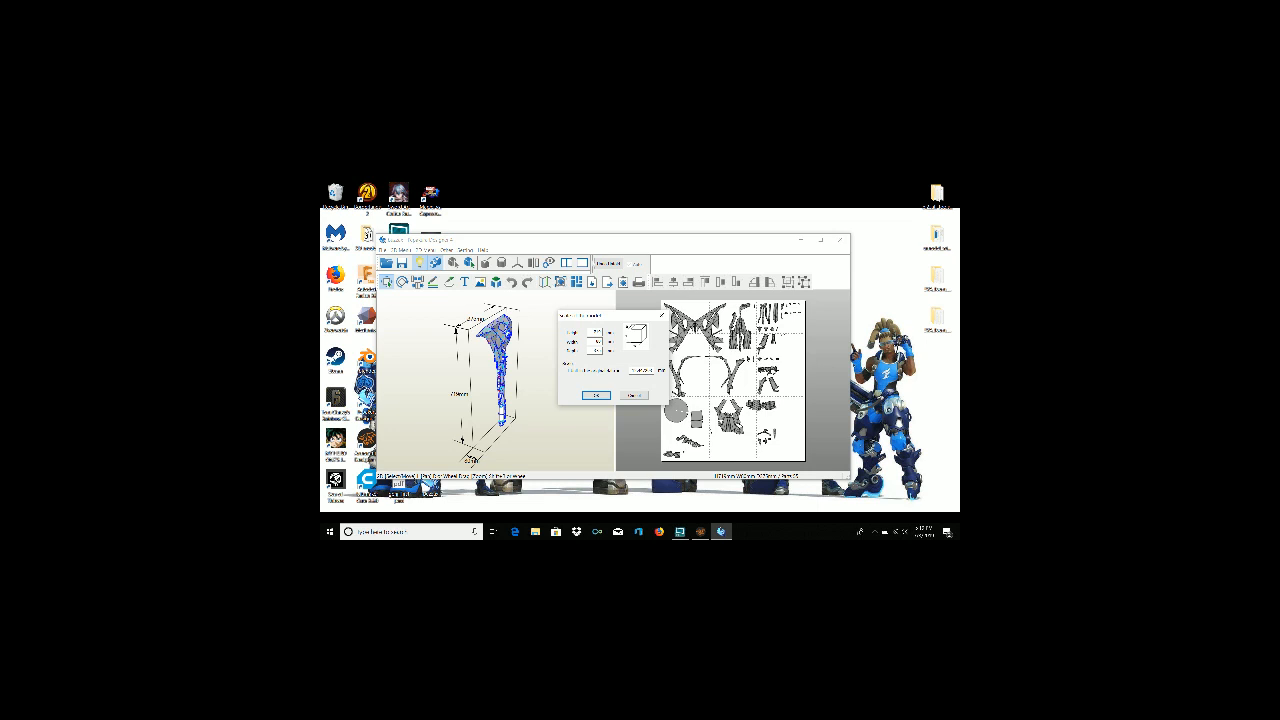
left_click_drag(592, 342, 609, 343)
left_click(596, 395)
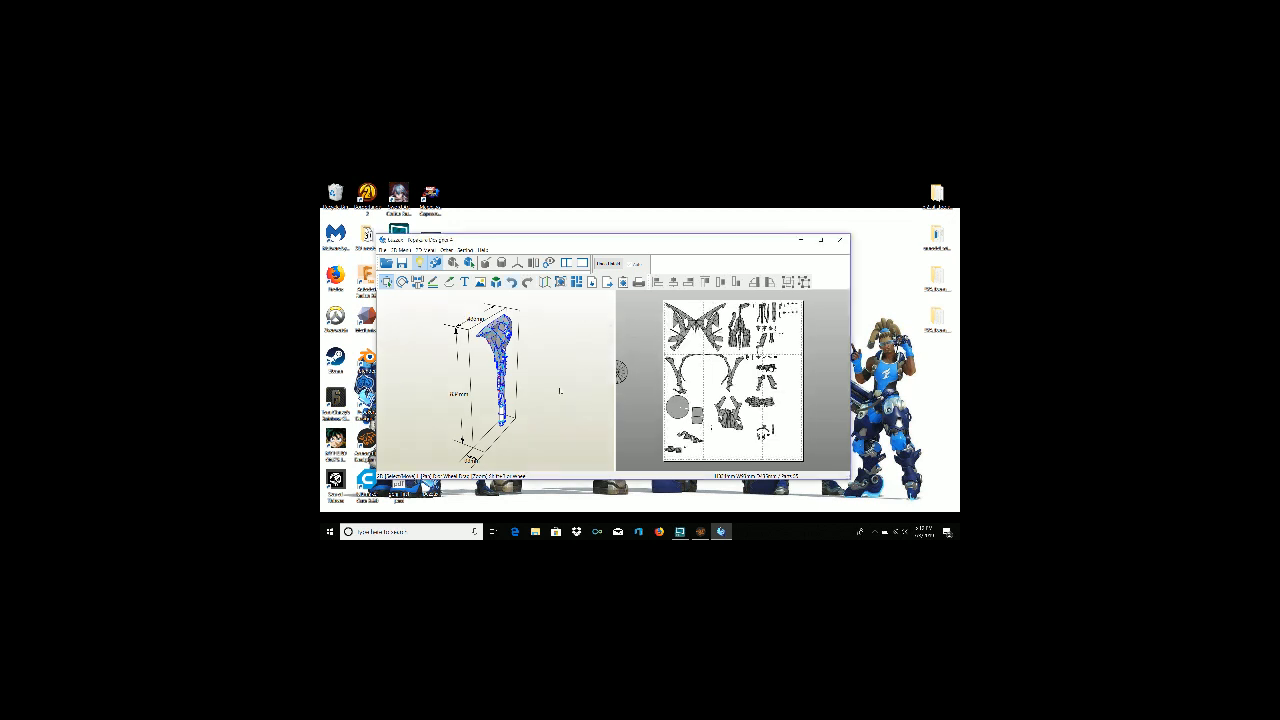
right_click_drag(526, 369, 495, 358)
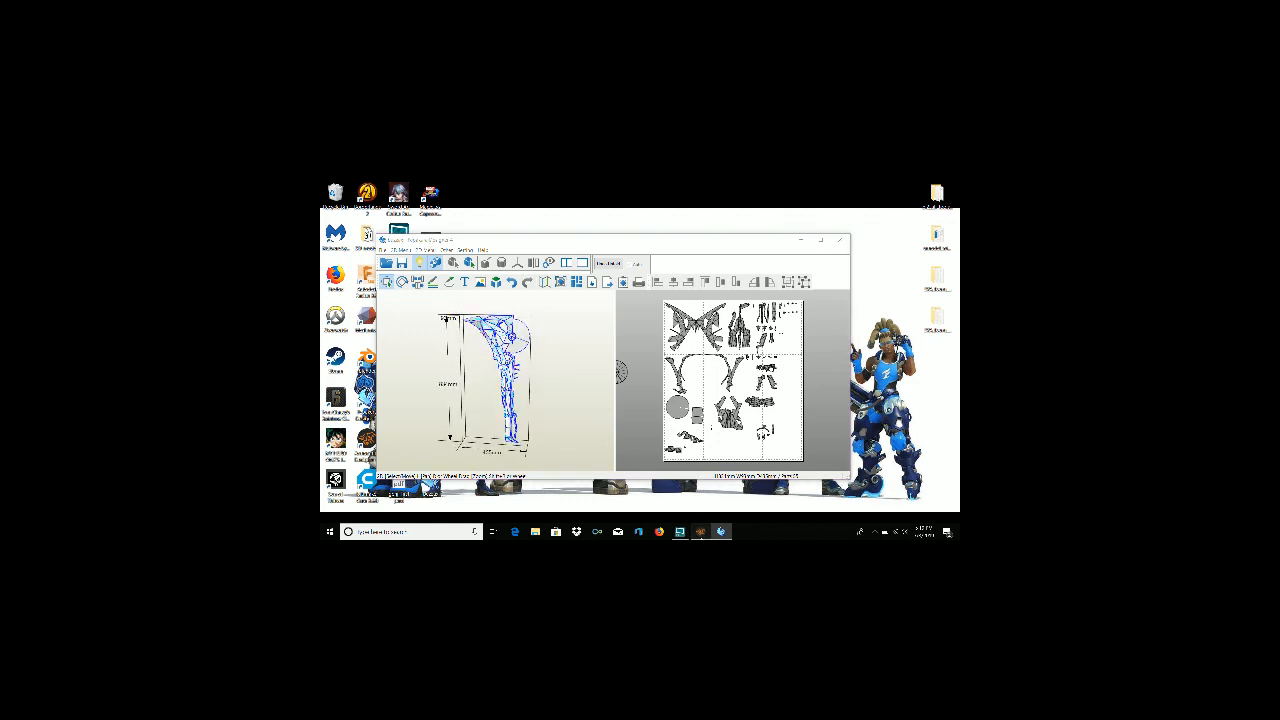
Compare the axe's size on the Armorsmith Designer mannequin with the model's dimensions in Pepakura Designer
left_click(700, 531)
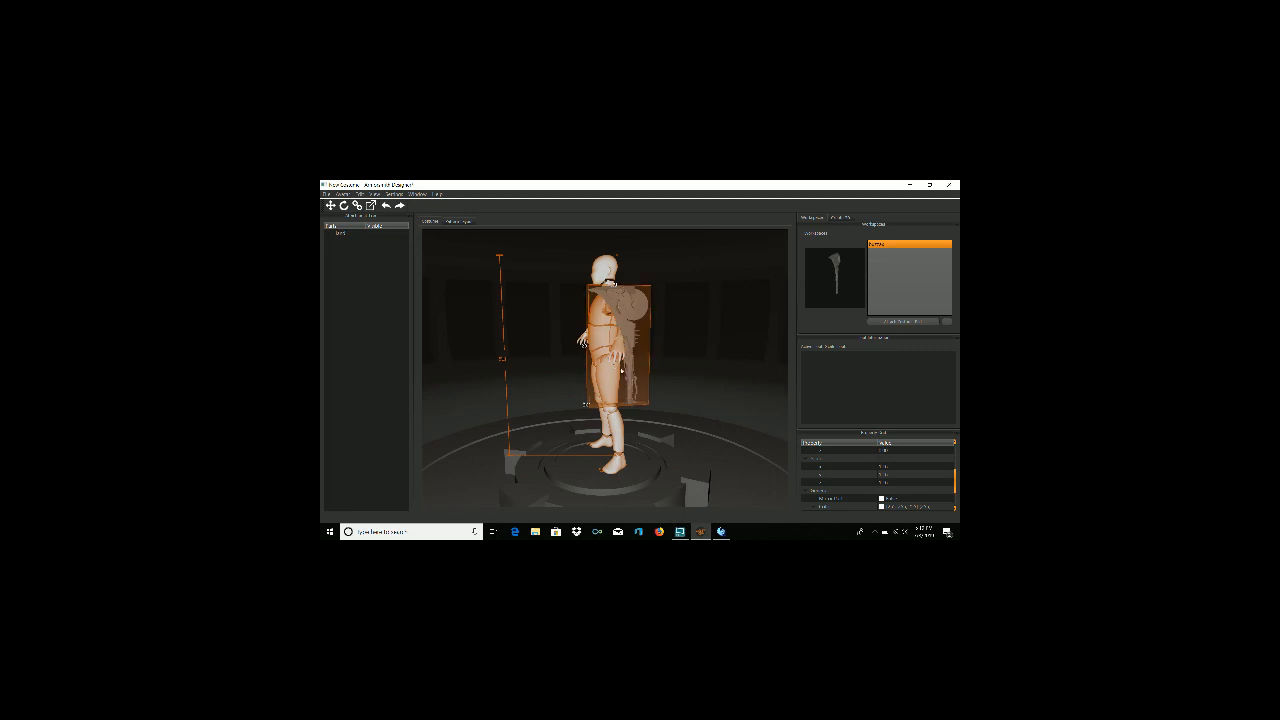
left_click(721, 531)
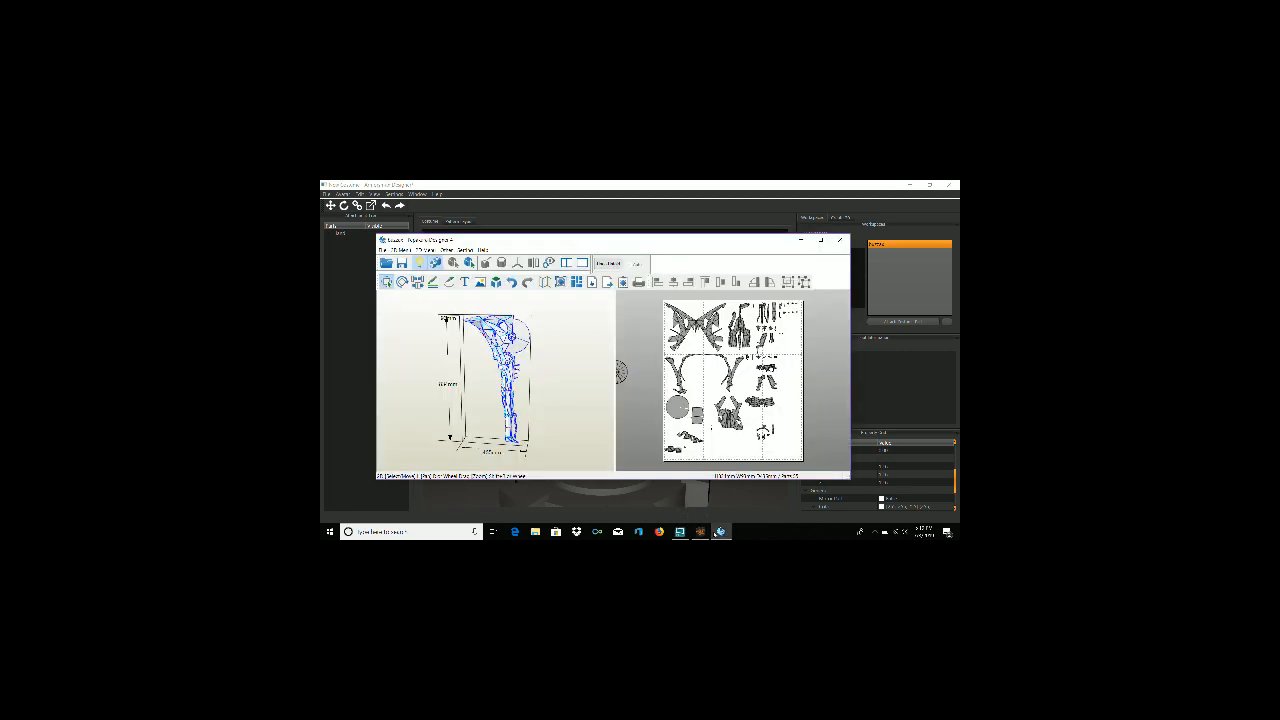
left_click(721, 531)
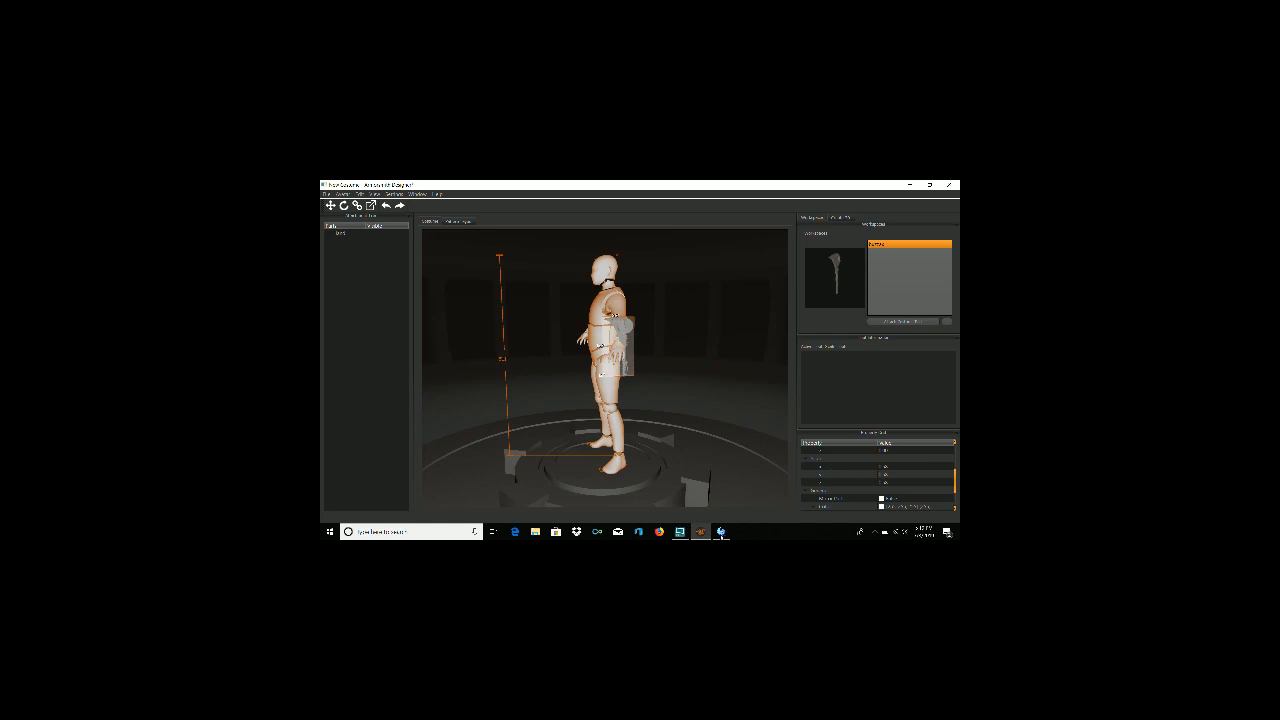
left_click(721, 531)
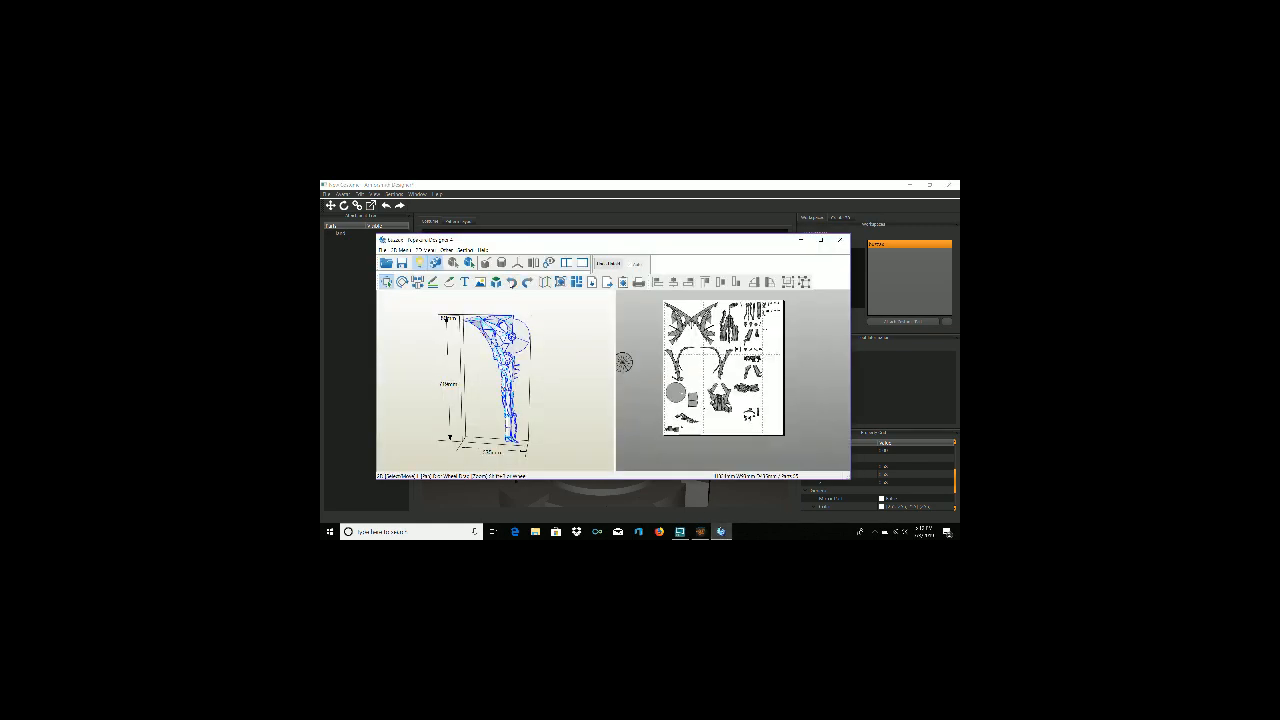
left_click(721, 531)
left_click(700, 531)
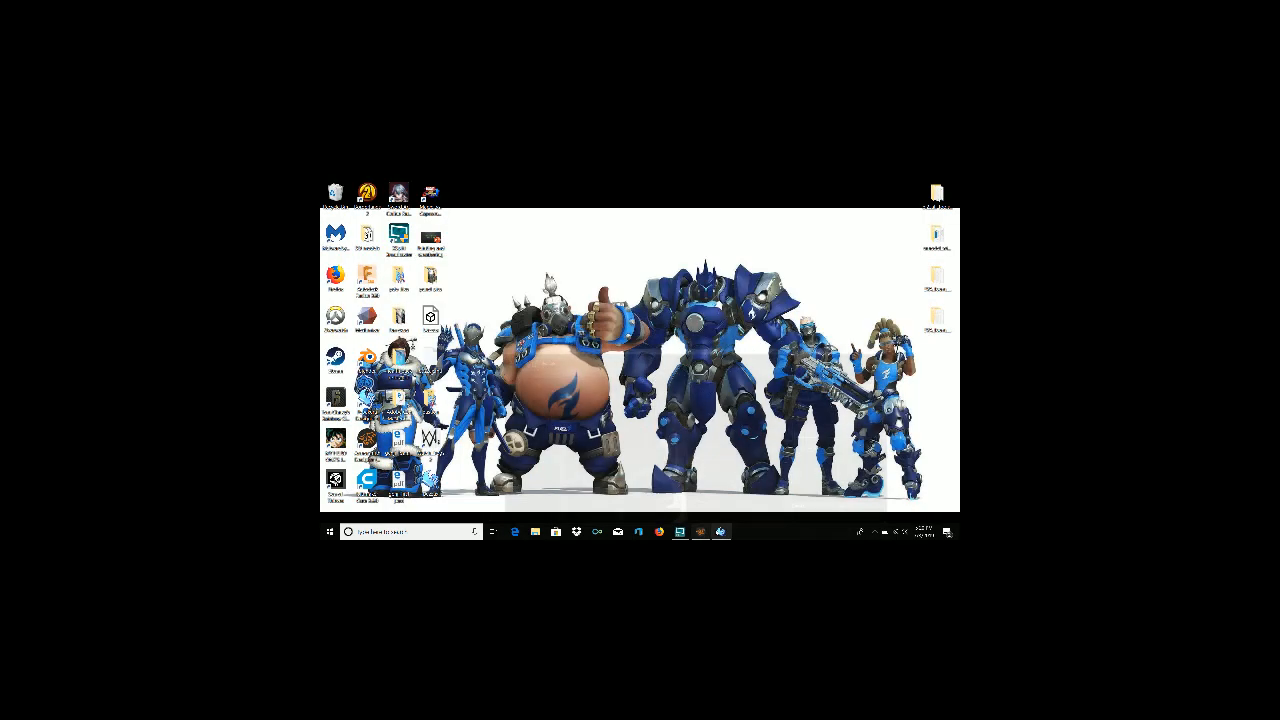
left_click(721, 531)
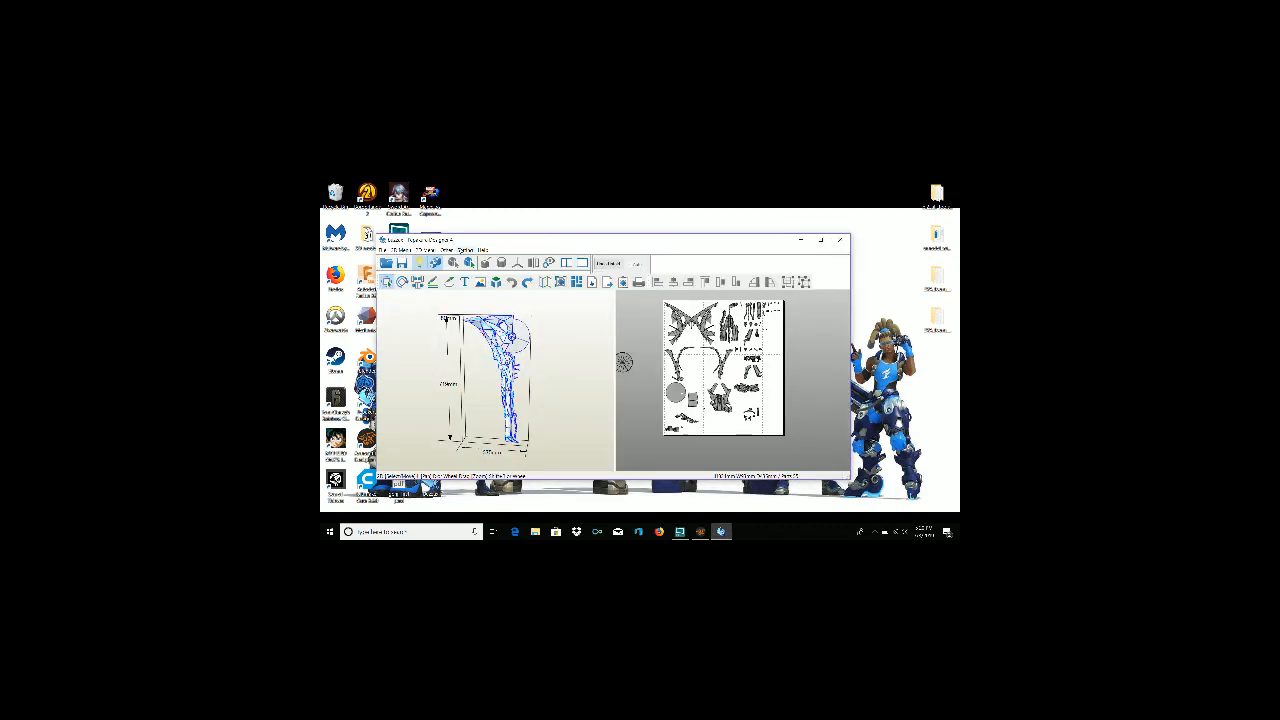
left_click(465, 250)
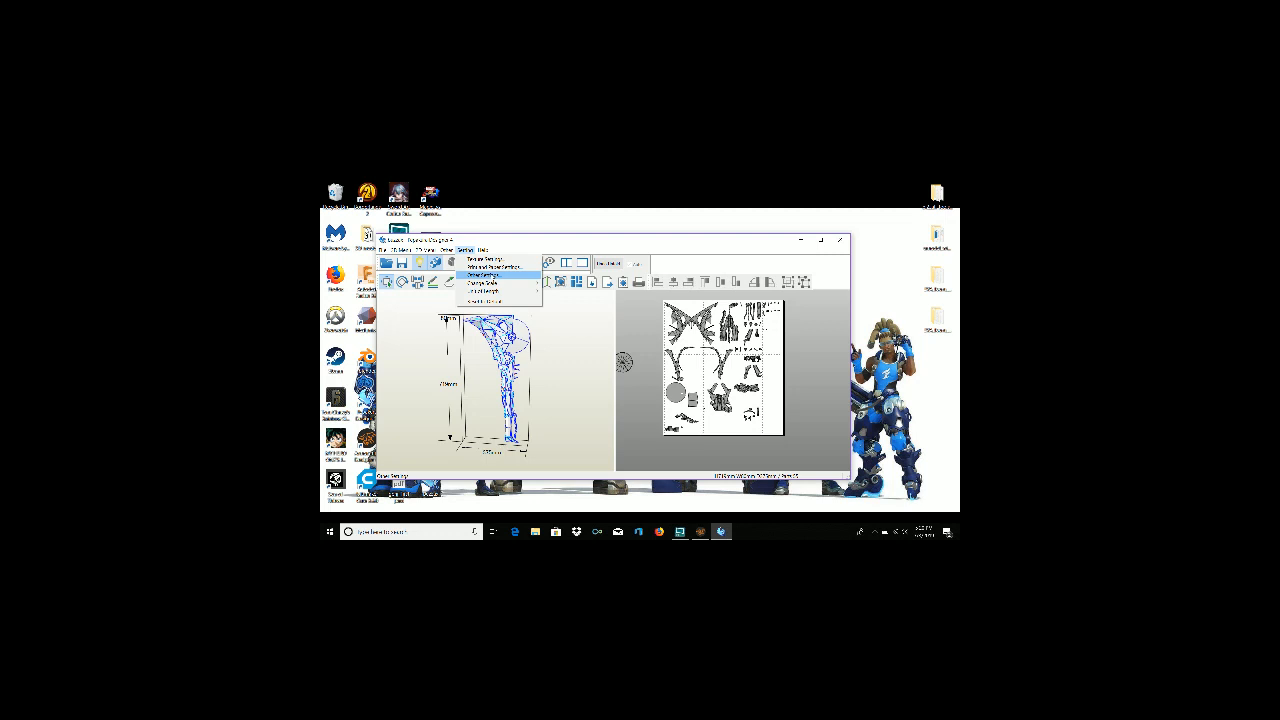
mouse_move(490, 283)
left_click(575, 283)
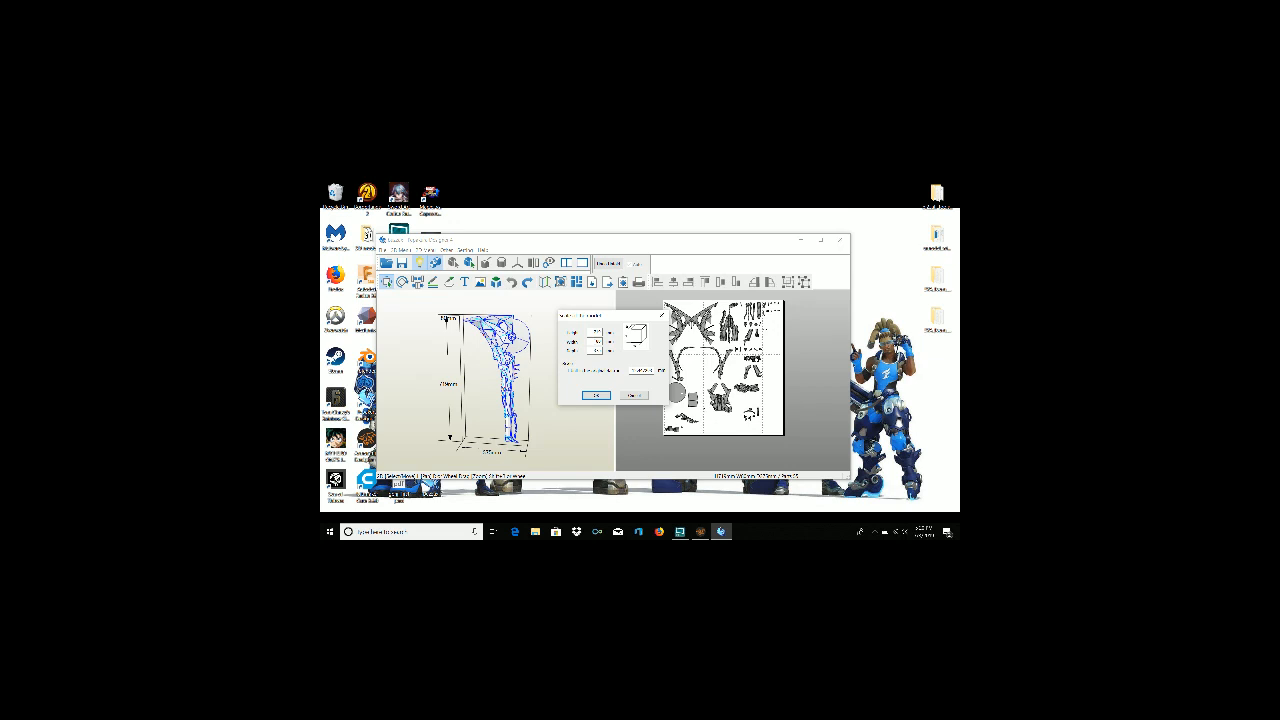
double_click(598, 341)
Switch to Armorsmith Designer and check the axe's size against the mannequin in a close side view
left_click(701, 532)
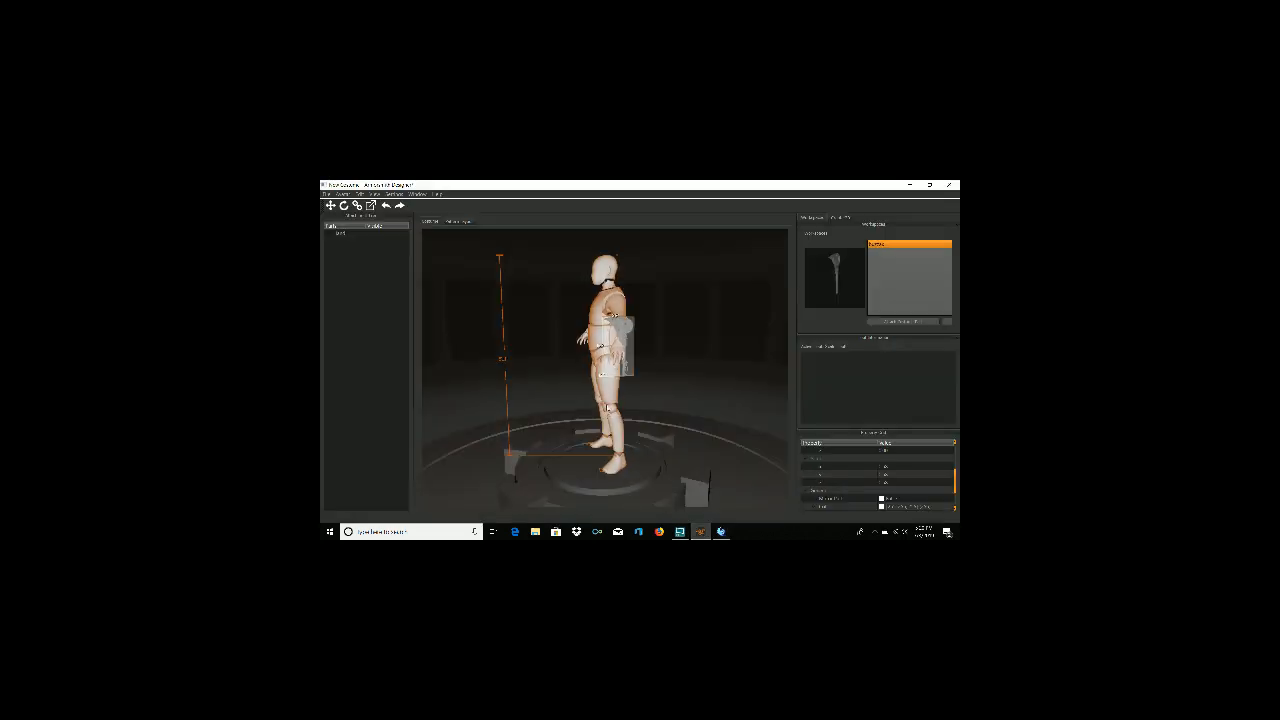
mouse_move(607, 408)
middle_mouse_down()
mouse_move(675, 402)
mouse_move(594, 392)
middle_mouse_up()
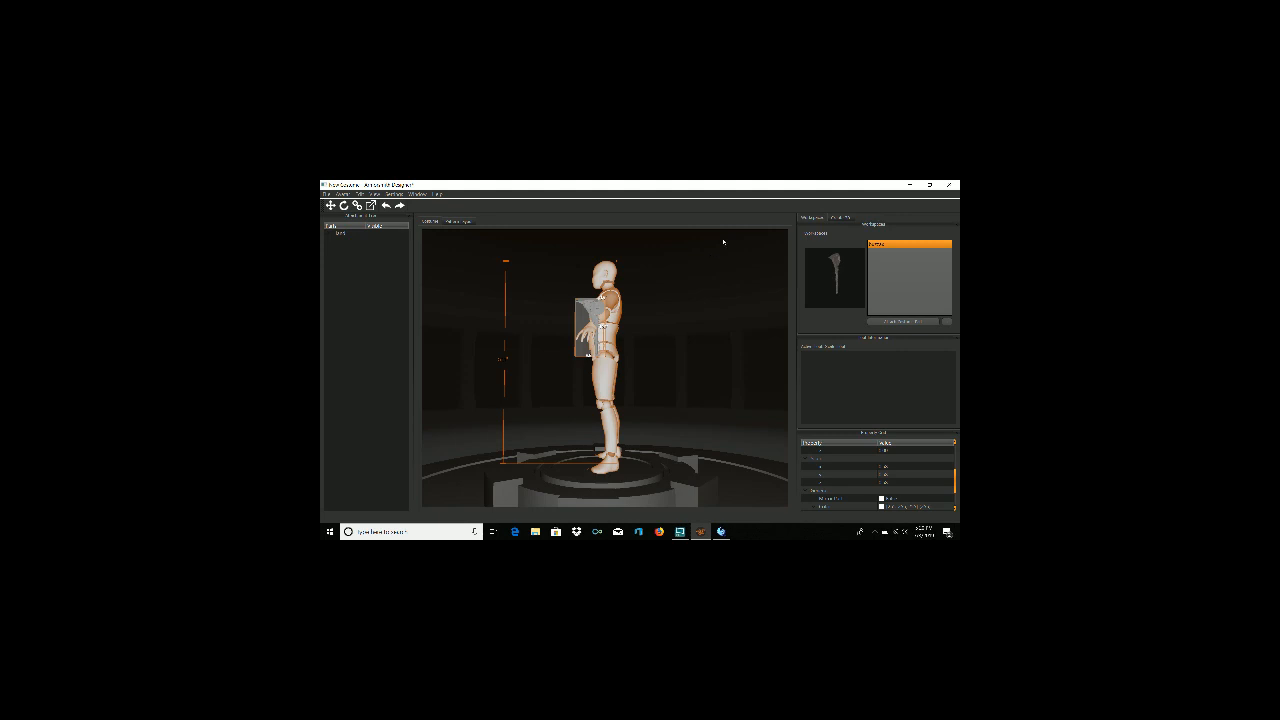
scroll(694, 314, "up", 5)
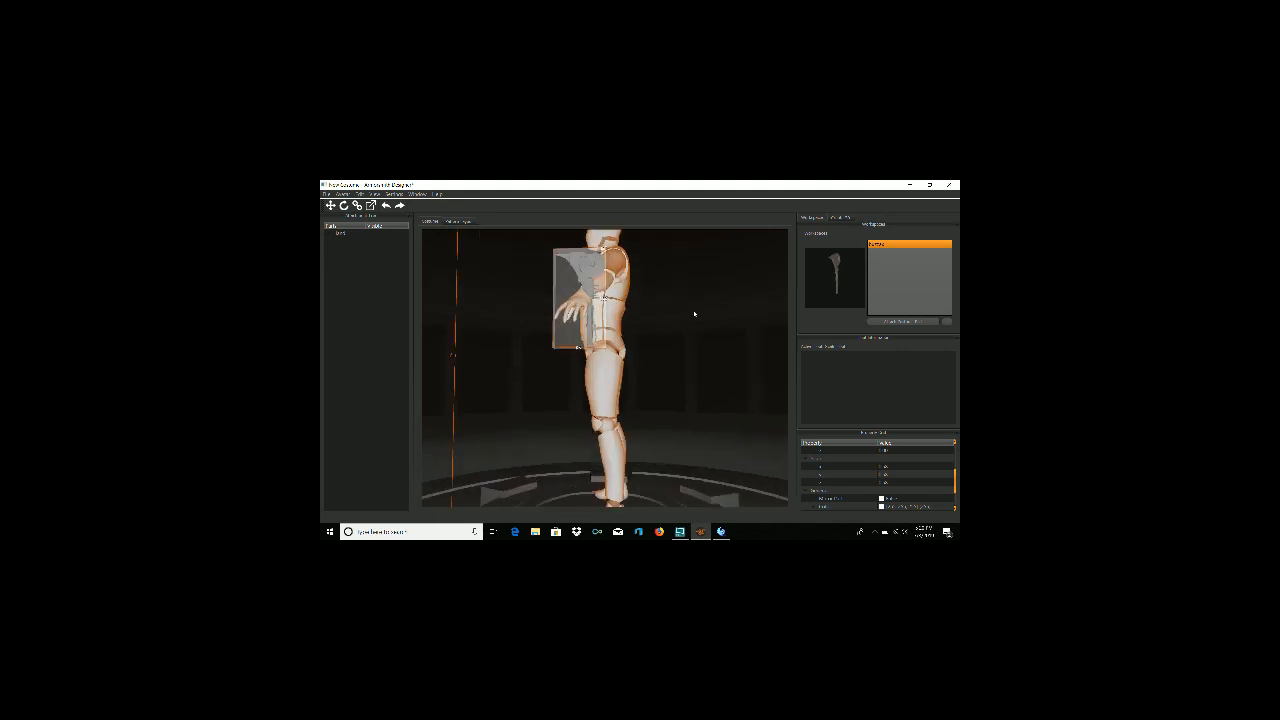
Close Armorsmith Designer without saving the costume, and cancel the pending scale change in Pepakura Designer
left_click(949, 185)
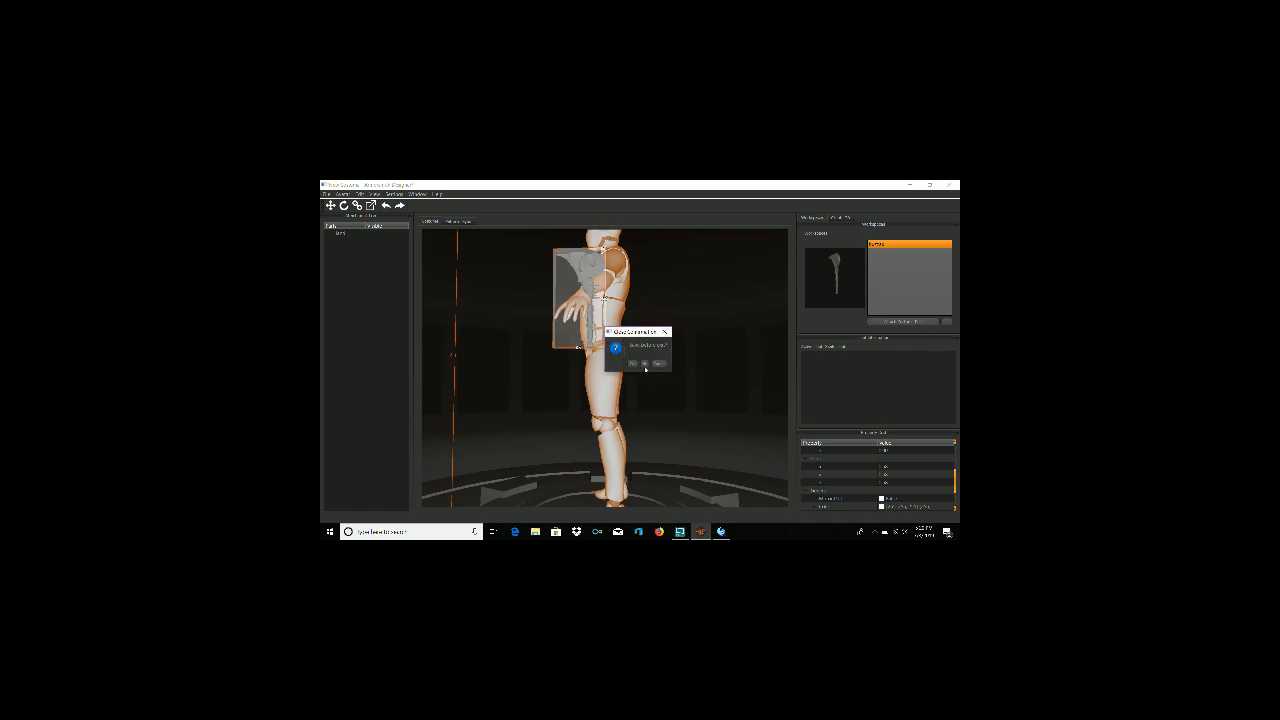
left_click(645, 366)
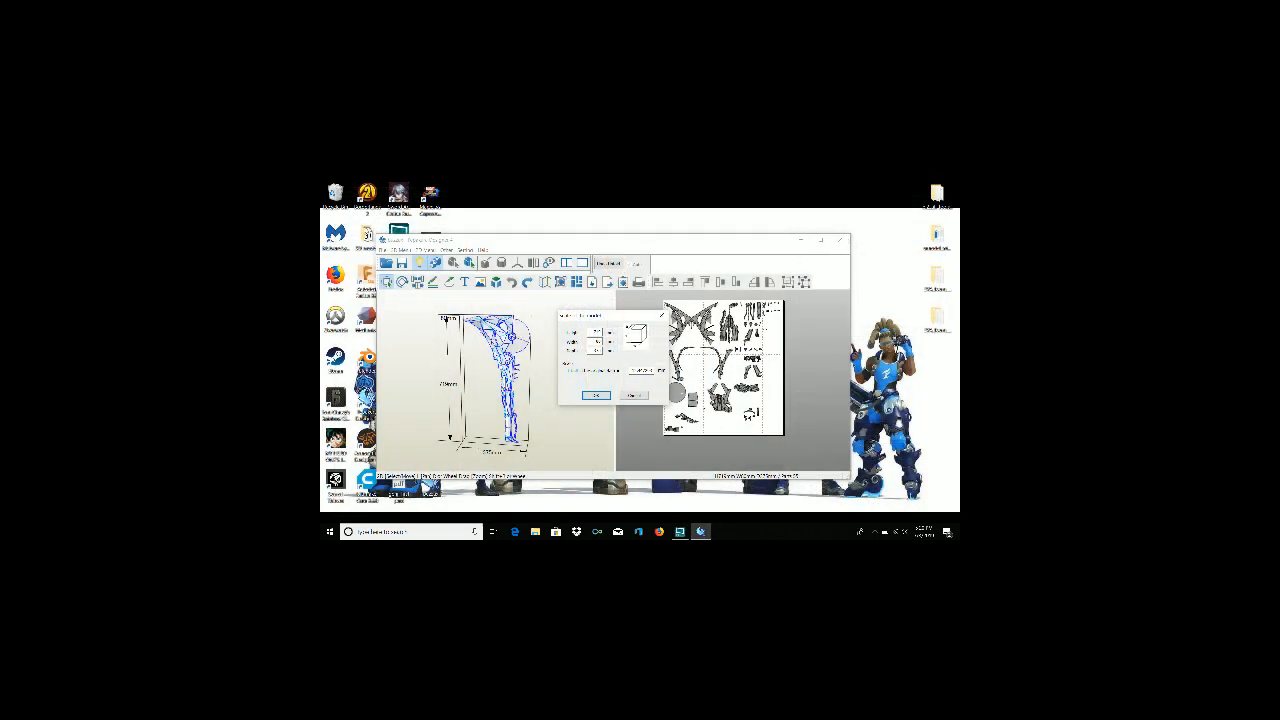
left_click(640, 397)
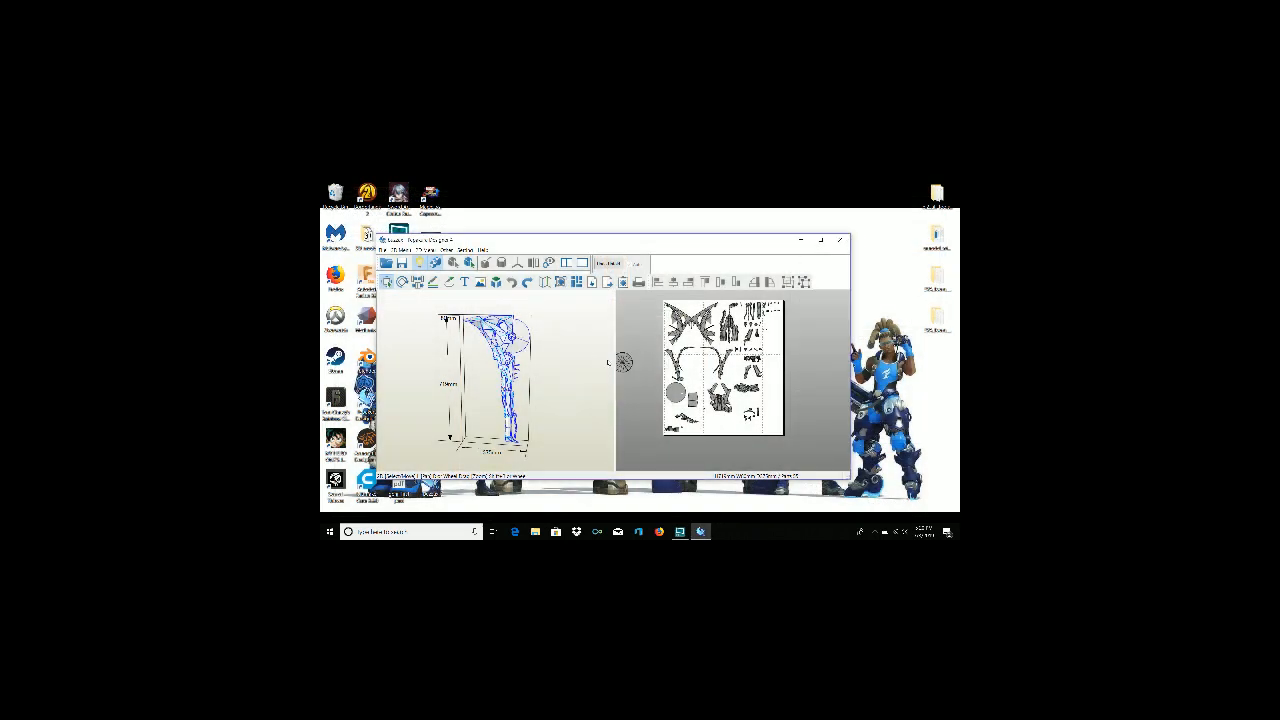
scroll(606, 363, "down", 2)
scroll(606, 363, "up", 6)
mouse_move(548, 365)
right_mouse_down()
mouse_move(560, 370)
mouse_move(546, 367)
right_mouse_up()
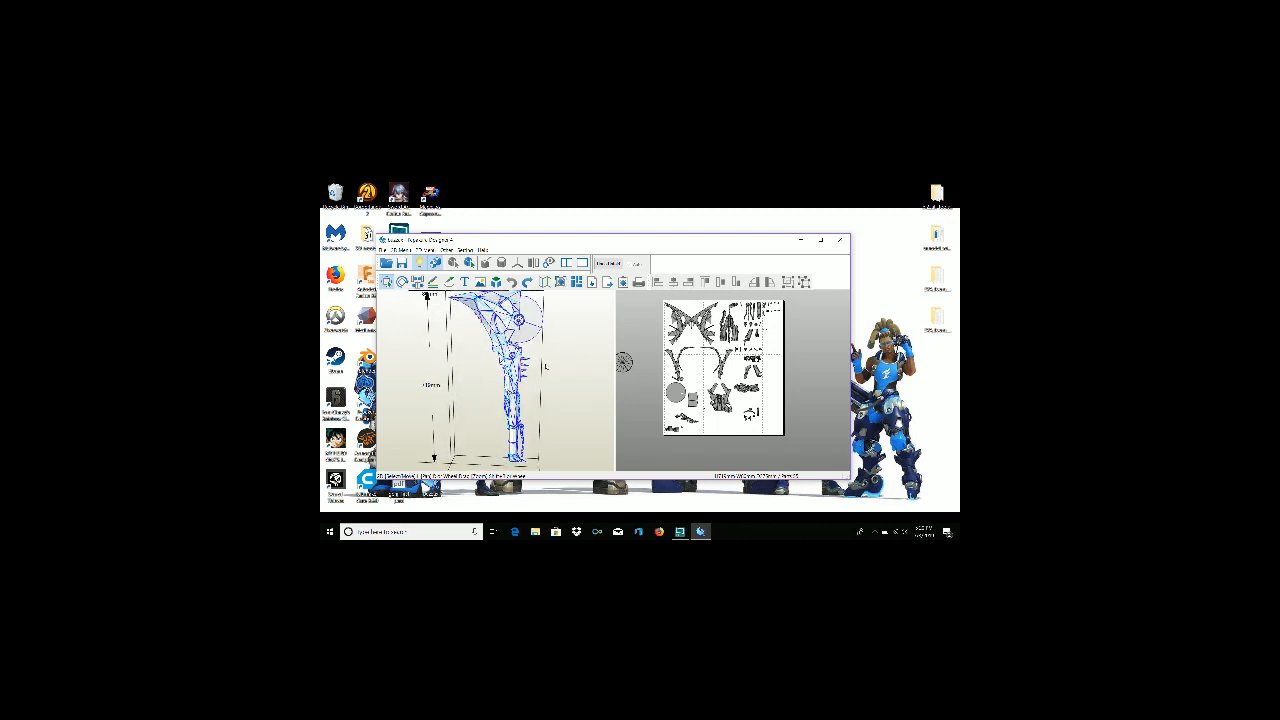